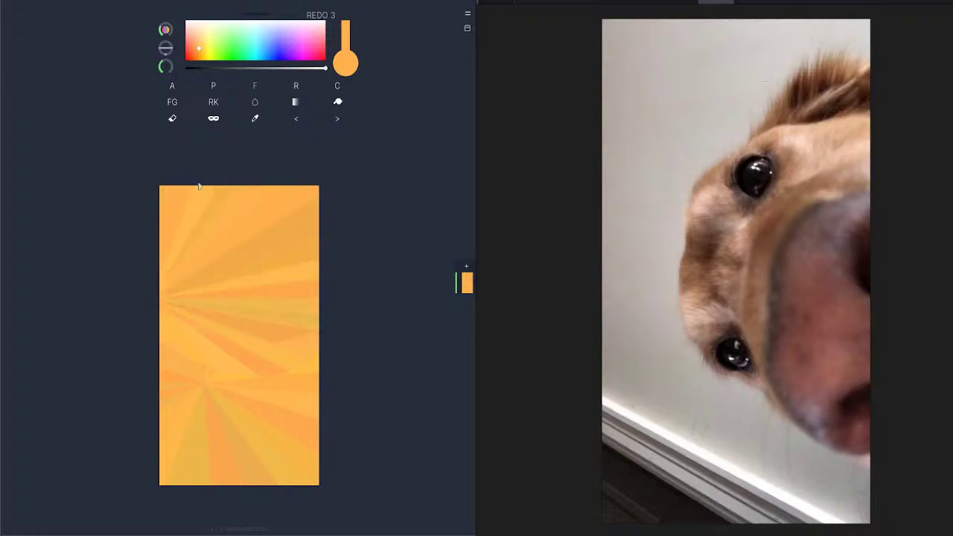
Step: Inspect the orange ray pattern on the canvas up close and from a distance
scroll(255, 275, "up", 2)
mouse_move(255, 266)
left_mouse_down()
mouse_move(253, 226)
mouse_move(255, 242)
left_mouse_up()
scroll(254, 238, "up", 5)
scroll(255, 242, "down", 2)
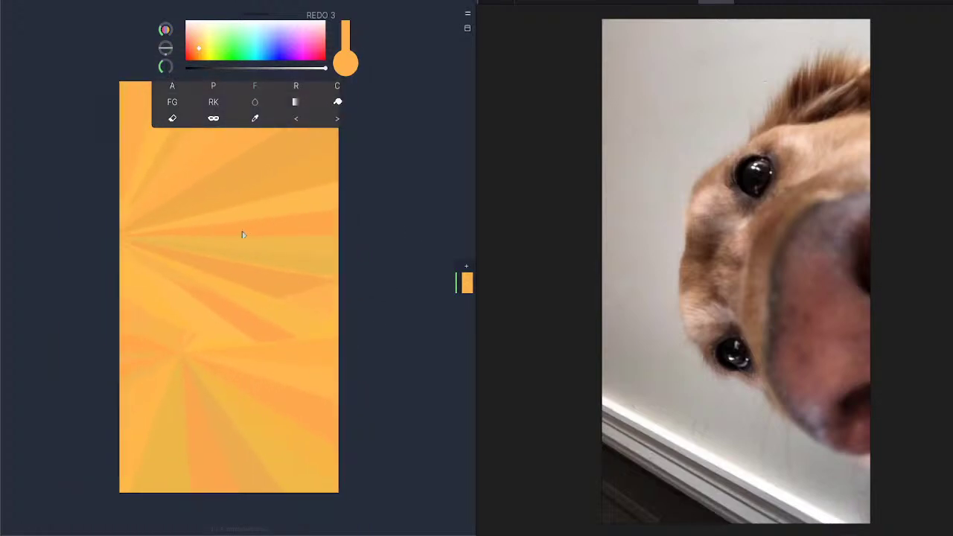
key("f")
scroll(275, 246, "up", 2)
left_click_drag(276, 255, 300, 247)
scroll(298, 224, "down", 2)
Step: Reshape the tool palette into a single column and move it with the colour picker beside the canvas, clear of the artwork
left_click_drag(272, 26, 251, 77)
scroll(264, 271, "up", 1)
left_click_drag(270, 268, 257, 276)
left_click_drag(251, 69, 215, 73)
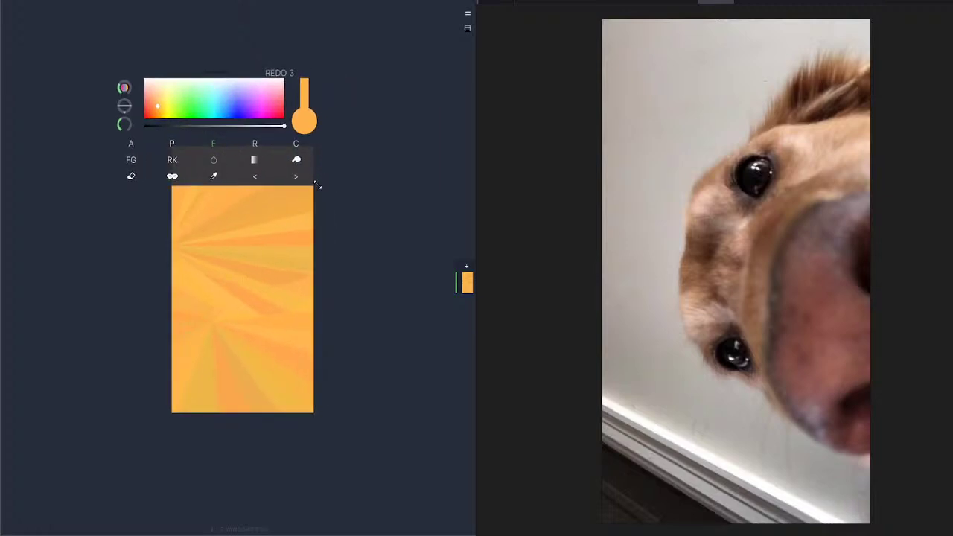
left_click_drag(320, 186, 216, 350)
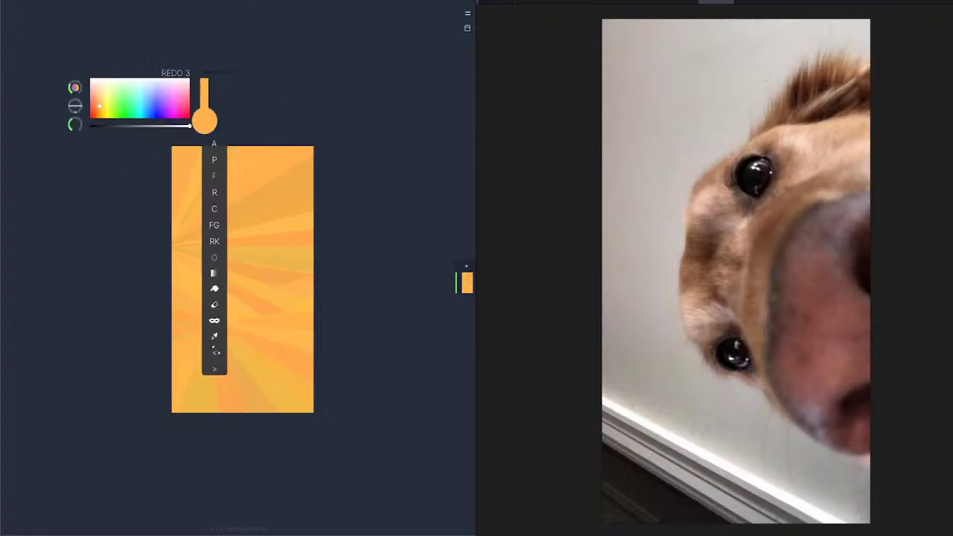
left_click_drag(208, 77, 43, 74)
Step: Paint a large red shape on the upper canvas and a pink shape overlapping its left side
scroll(257, 252, "up", 5)
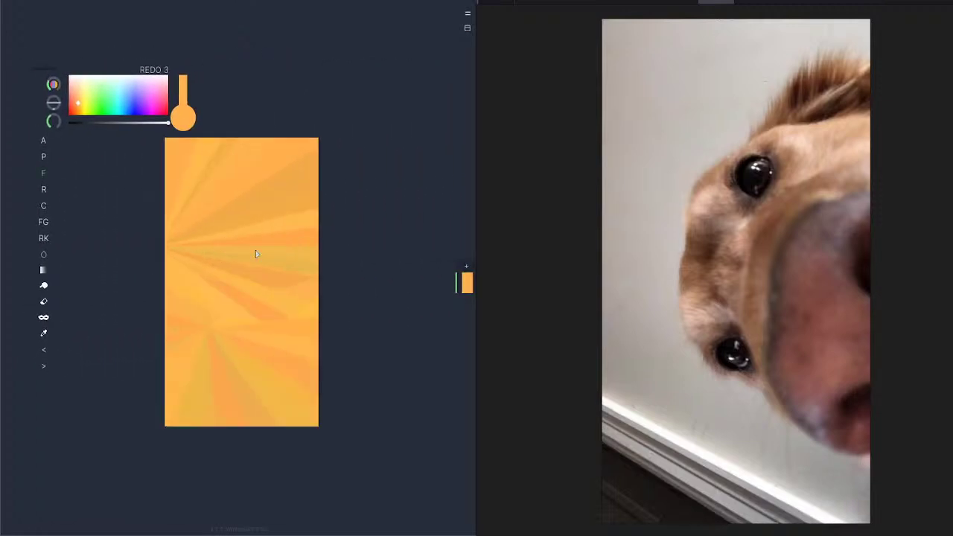
mouse_move(261, 244)
left_mouse_down()
mouse_move(260, 233)
mouse_move(165, 198)
mouse_move(238, 226)
left_mouse_up()
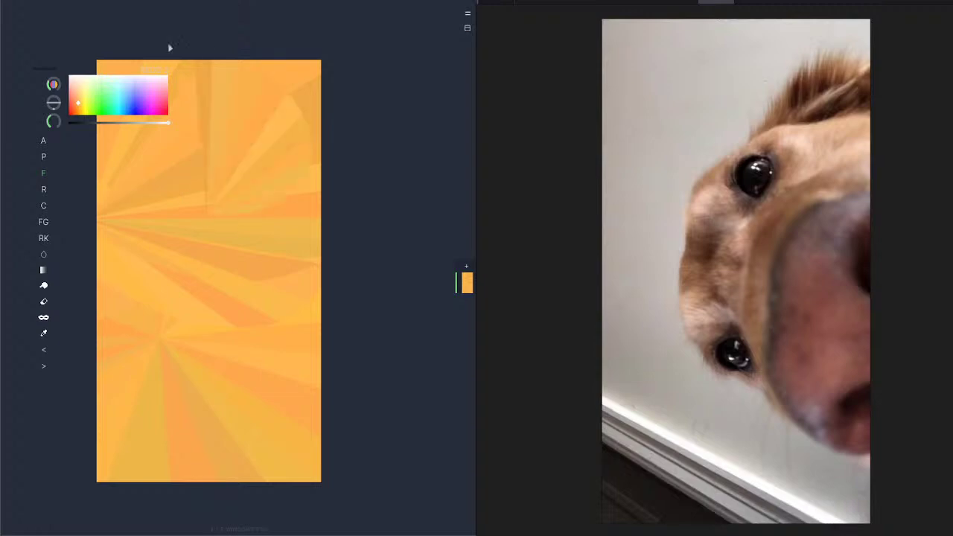
left_click_drag(130, 86, 169, 113)
mouse_move(207, 215)
left_mouse_down()
mouse_move(187, 237)
mouse_move(196, 142)
mouse_move(176, 285)
left_mouse_up()
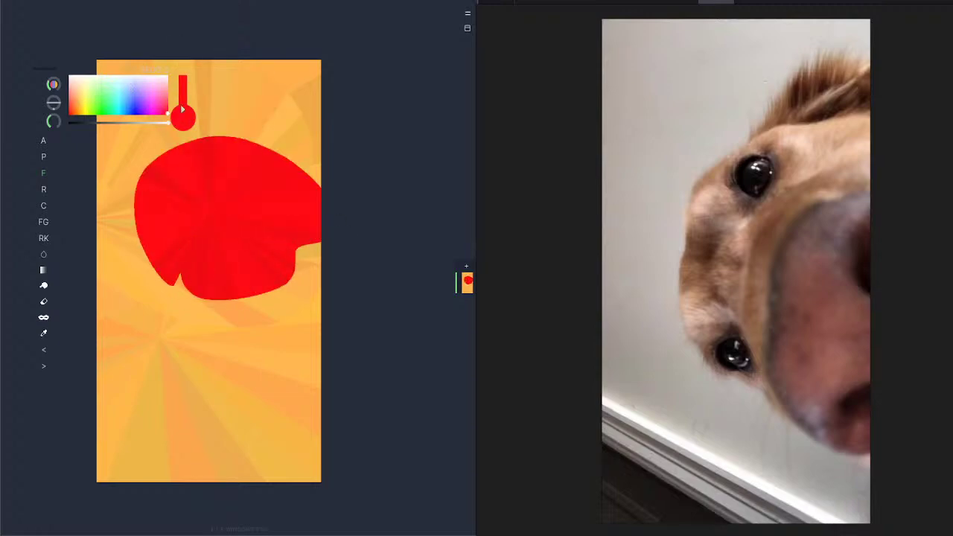
left_click_drag(147, 101, 157, 93)
mouse_move(157, 216)
left_mouse_down()
mouse_move(75, 209)
mouse_move(214, 190)
left_mouse_up()
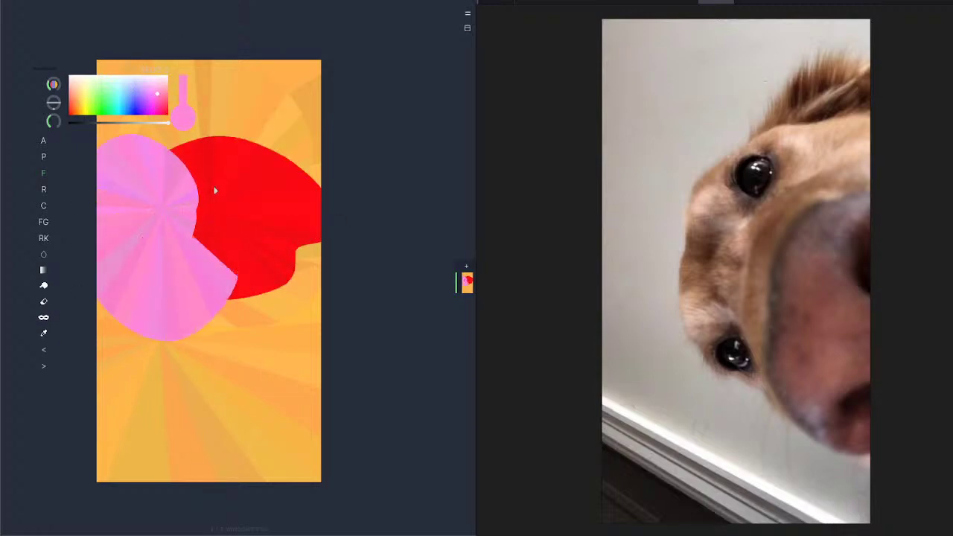
Step: Paint pink Chisel strokes down the lower left of the canvas and move the tool palette farther away from the artwork
left_click_drag(174, 253, 176, 273)
scroll(195, 278, "down", 2)
scroll(181, 274, "up", 4)
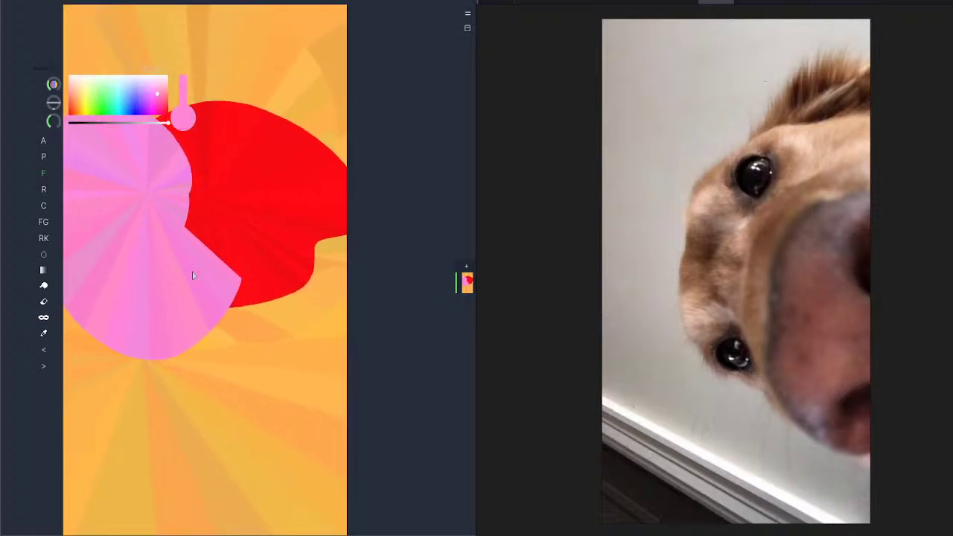
mouse_move(97, 320)
left_mouse_down()
mouse_move(141, 421)
mouse_move(149, 337)
mouse_move(127, 380)
left_mouse_up()
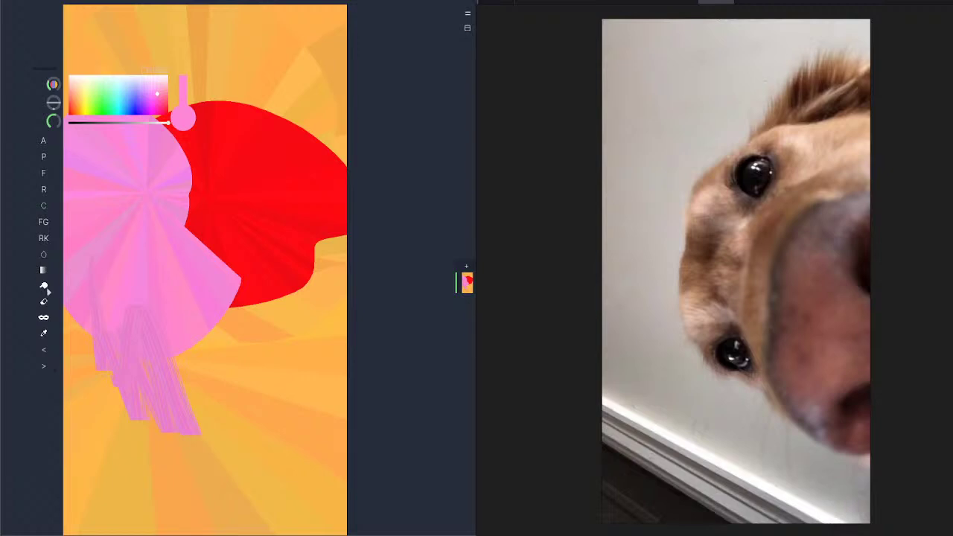
left_click_drag(35, 73, 32, 126)
mouse_move(95, 350)
left_mouse_down()
mouse_move(78, 416)
mouse_move(97, 484)
left_mouse_up()
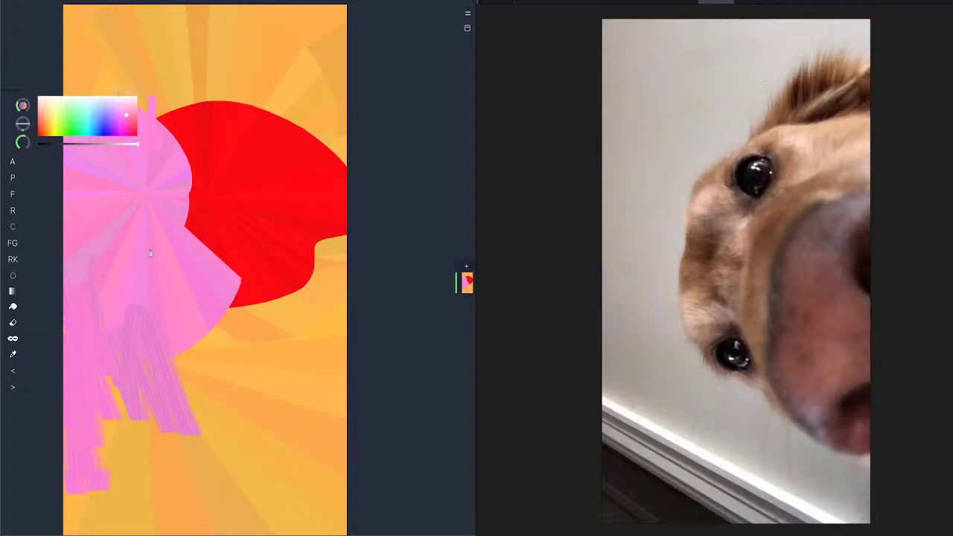
Step: Cover the lower half of the canvas with pink Chisel strokes and bring the tool palette back closer to the canvas
left_click_drag(173, 341, 160, 331)
scroll(183, 326, "down", 5)
scroll(179, 327, "up", 3)
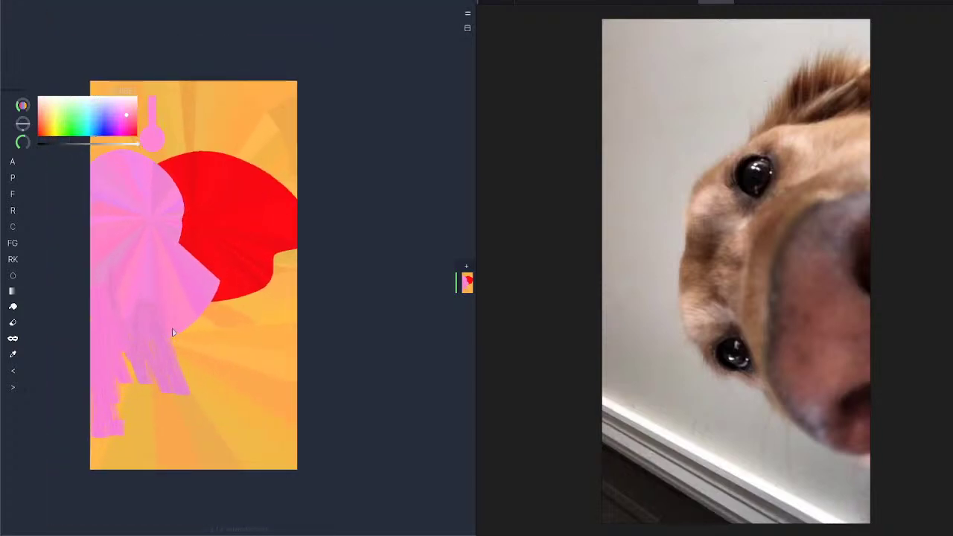
mouse_move(177, 278)
left_mouse_down()
mouse_move(153, 316)
mouse_move(136, 412)
mouse_move(136, 504)
mouse_move(101, 401)
mouse_move(130, 376)
mouse_move(168, 505)
mouse_move(195, 325)
mouse_move(231, 435)
mouse_move(259, 434)
mouse_move(224, 299)
mouse_move(236, 287)
mouse_move(298, 375)
mouse_move(314, 348)
mouse_move(262, 317)
mouse_move(244, 447)
mouse_move(292, 460)
mouse_move(290, 397)
mouse_move(238, 309)
mouse_move(226, 399)
mouse_move(169, 513)
mouse_move(288, 363)
left_mouse_up()
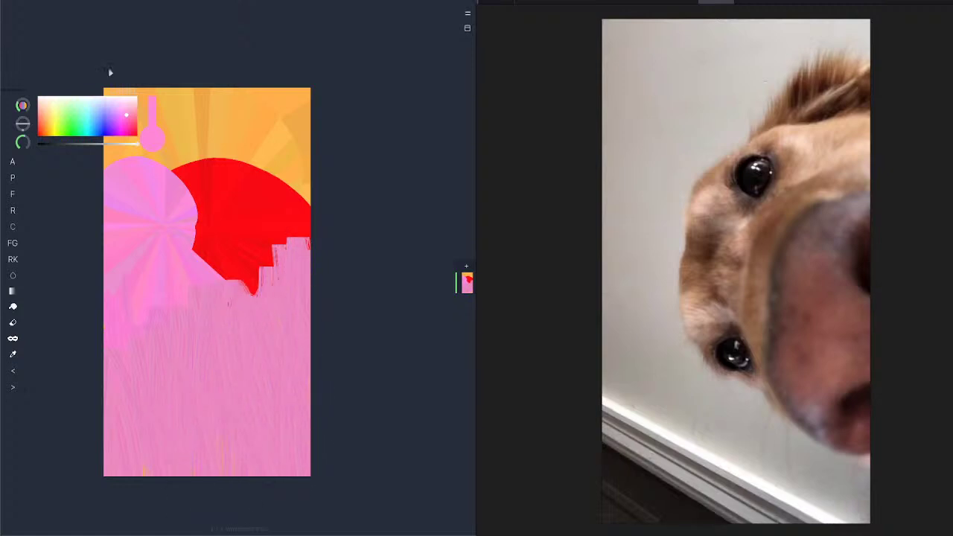
left_click_drag(20, 94, 53, 75)
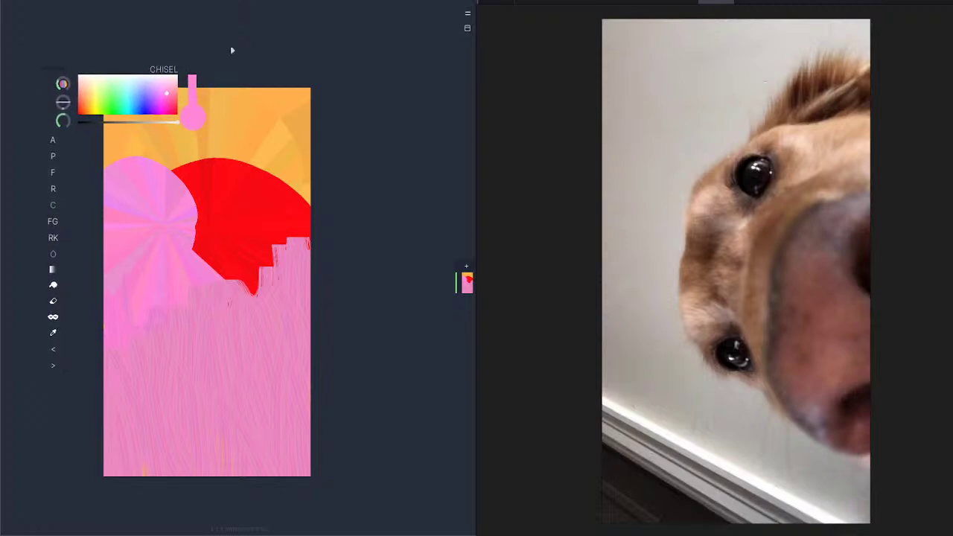
Step: Paint pink Chisel strokes over the red shape's lower and right edges and the canvas's upper right corner
left_click_drag(255, 264, 295, 294)
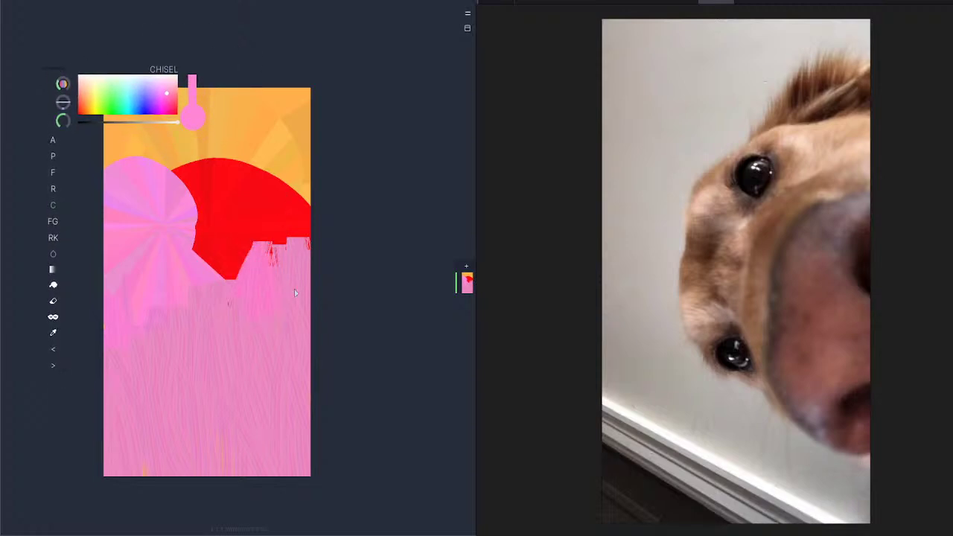
left_click(466, 281)
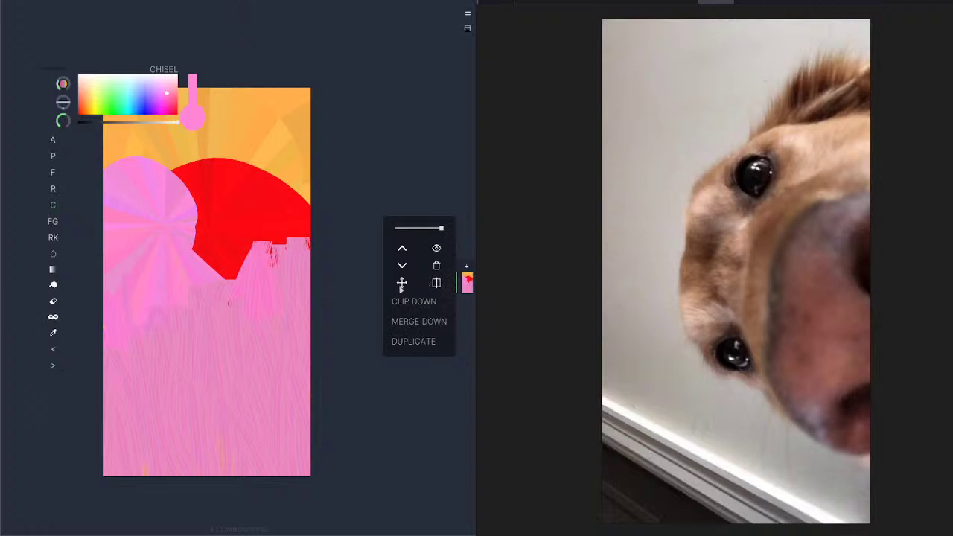
left_click(290, 266)
mouse_move(298, 246)
left_mouse_down()
mouse_move(270, 151)
mouse_move(302, 155)
left_mouse_up()
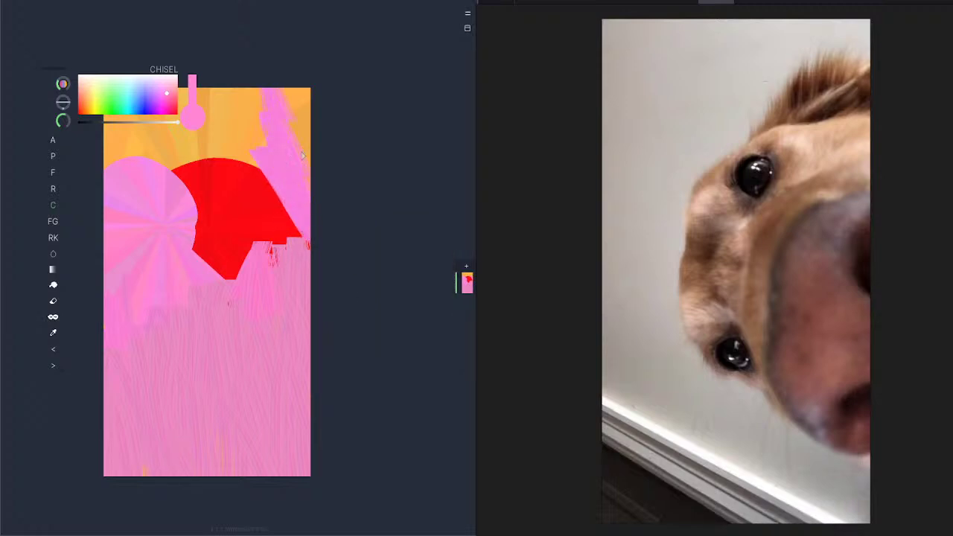
mouse_move(266, 101)
left_mouse_down()
mouse_move(264, 152)
mouse_move(243, 115)
mouse_move(238, 128)
mouse_move(226, 120)
mouse_move(240, 140)
mouse_move(273, 92)
left_mouse_up()
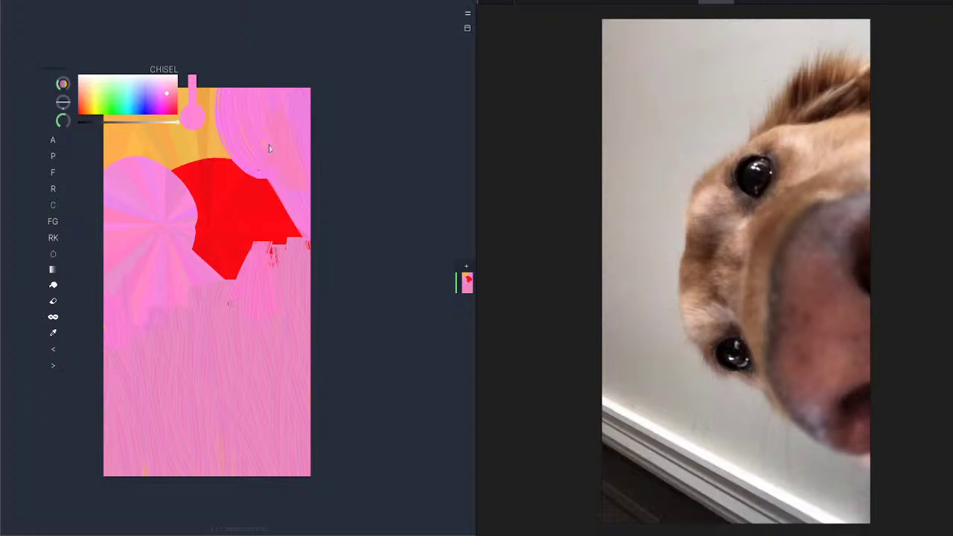
mouse_move(250, 158)
left_mouse_down()
mouse_move(278, 188)
mouse_move(241, 153)
mouse_move(275, 182)
mouse_move(231, 114)
mouse_move(319, 213)
left_mouse_up()
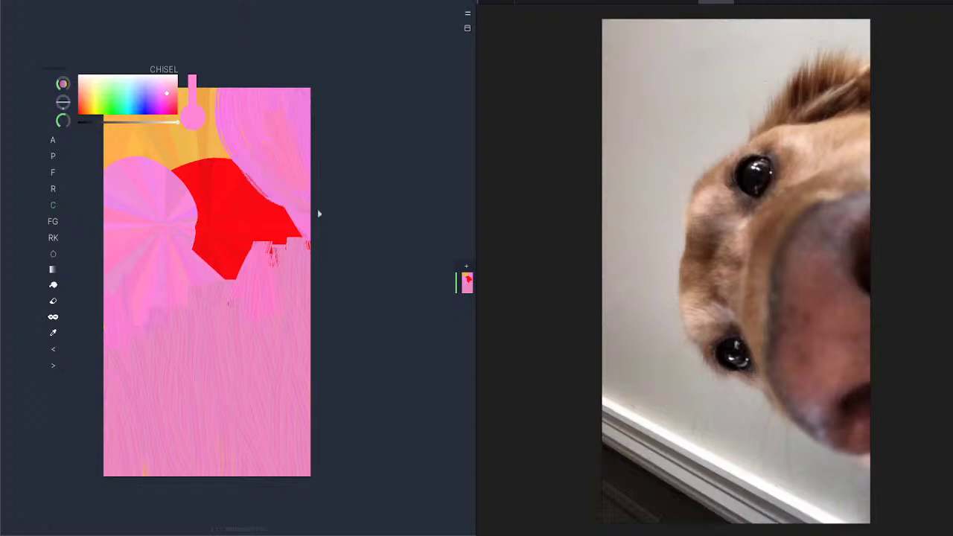
Step: Add two new layers above the painting and clip each one down
left_click(465, 268)
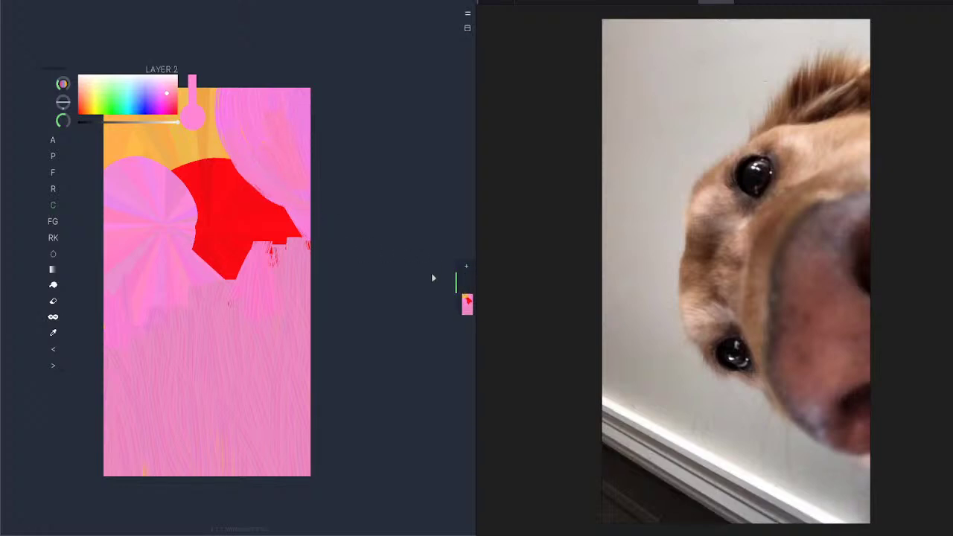
left_click(469, 290)
left_click(412, 305)
left_click(466, 265)
left_click(461, 289)
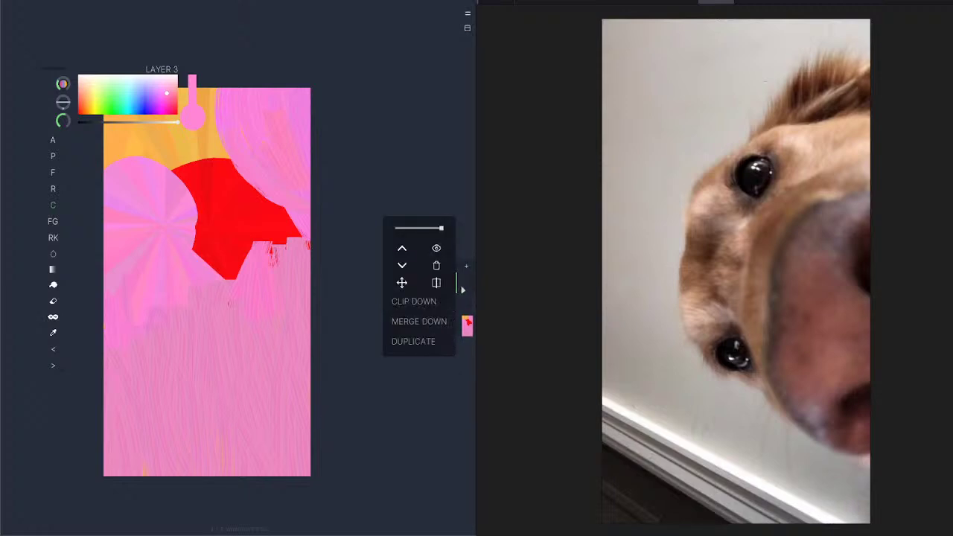
left_click(416, 301)
Step: Paint light pink Chisel strokes over the right part of the red shape on Layer 3
left_click_drag(267, 248, 285, 278)
left_click_drag(244, 216, 262, 244)
left_click_drag(245, 182, 238, 261)
mouse_move(253, 194)
left_mouse_down()
mouse_move(272, 270)
mouse_move(283, 267)
left_mouse_up()
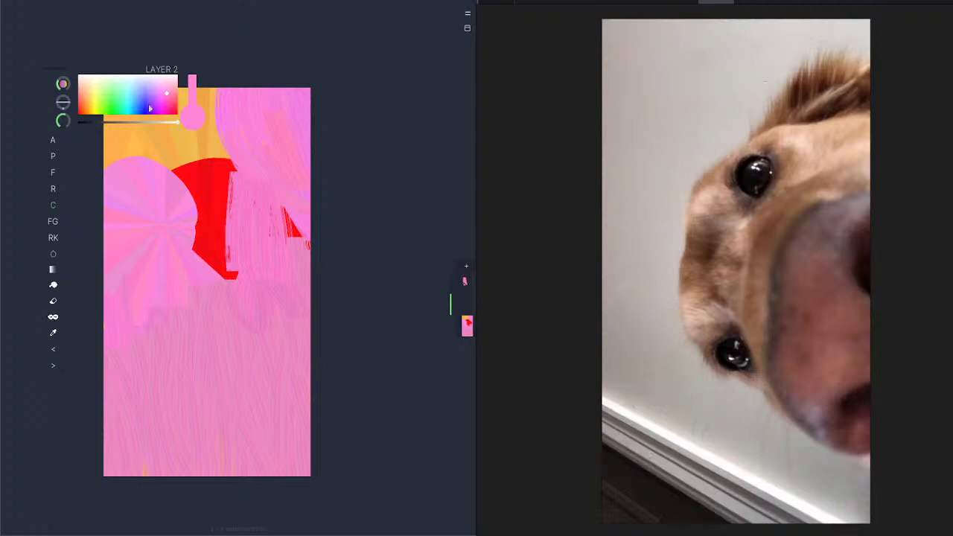
Step: Pick a hot pink and paint broad Chisel strokes on Layer 2 across the upper right and left of the canvas
left_click_drag(159, 101, 168, 114)
left_click_drag(270, 173, 295, 250)
mouse_move(268, 156)
left_mouse_down()
mouse_move(278, 181)
mouse_move(280, 136)
mouse_move(253, 131)
mouse_move(261, 213)
mouse_move(242, 81)
mouse_move(230, 88)
mouse_move(229, 77)
mouse_move(233, 161)
mouse_move(226, 78)
mouse_move(228, 163)
mouse_move(229, 87)
mouse_move(223, 195)
left_mouse_up()
mouse_move(127, 197)
left_mouse_down()
mouse_move(164, 216)
mouse_move(133, 214)
mouse_move(127, 335)
mouse_move(187, 372)
mouse_move(160, 417)
mouse_move(178, 305)
mouse_move(227, 349)
left_mouse_up()
Step: Delete Layer 2 and Layer 3
left_click(461, 306)
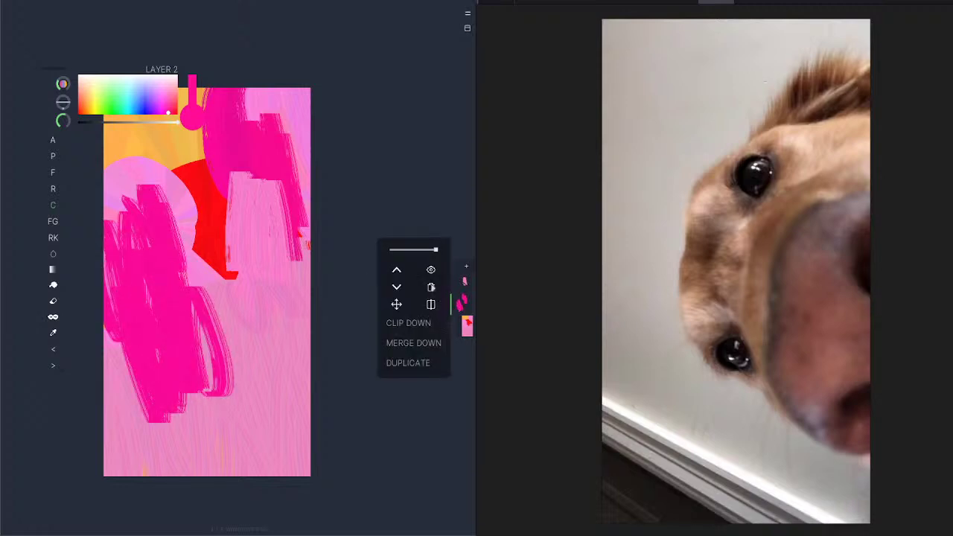
left_click(430, 287)
left_click(198, 286)
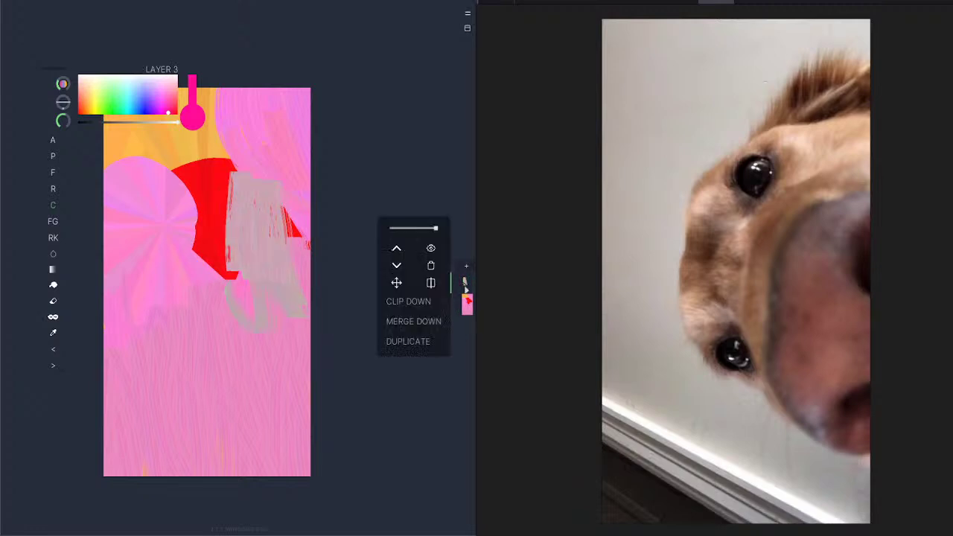
left_click(430, 283)
left_click(198, 286)
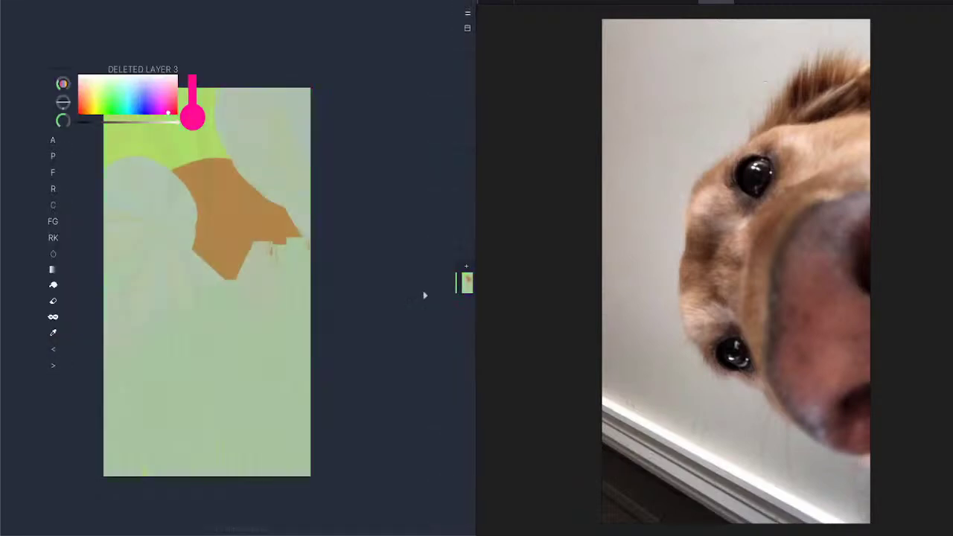
Step: Turn on X symmetry for the painted layer and paint mirrored hot pink strokes around the central red shape
left_click(466, 282)
left_click(436, 282)
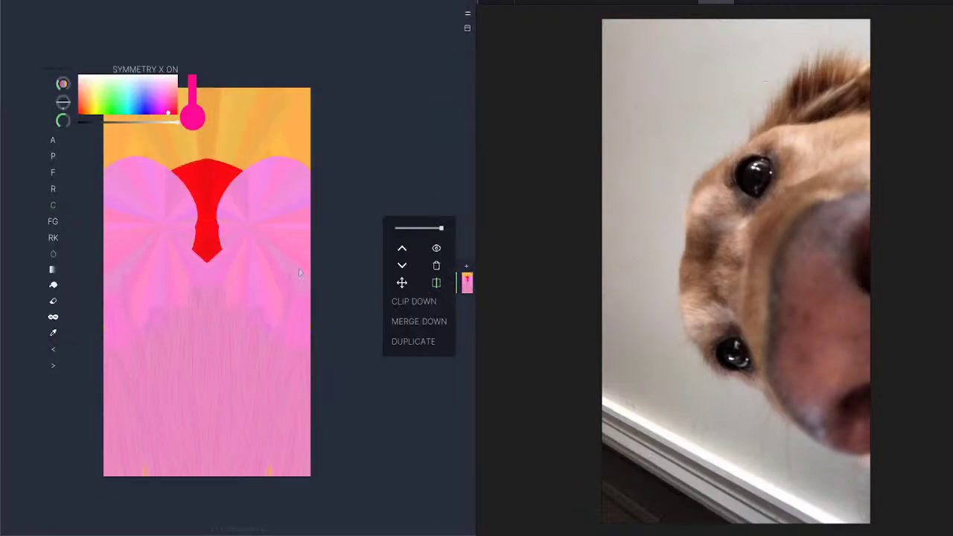
mouse_move(159, 176)
left_mouse_down()
mouse_move(188, 223)
mouse_move(183, 196)
left_mouse_up()
mouse_move(148, 158)
left_mouse_down()
mouse_move(134, 207)
mouse_move(160, 205)
mouse_move(136, 142)
mouse_move(176, 186)
mouse_move(192, 298)
left_mouse_up()
Step: Pick a lime green and paint mirrored strokes forming horns, a solid central column and outer arms meeting near the canvas bottom
left_click(97, 109)
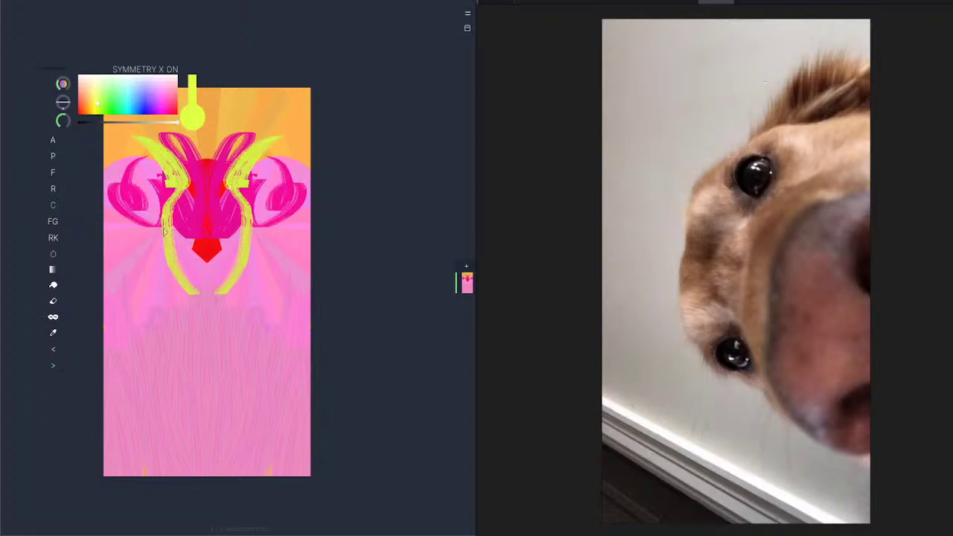
left_click_drag(164, 229, 208, 325)
mouse_move(174, 274)
left_mouse_down()
mouse_move(198, 300)
mouse_move(198, 361)
left_mouse_up()
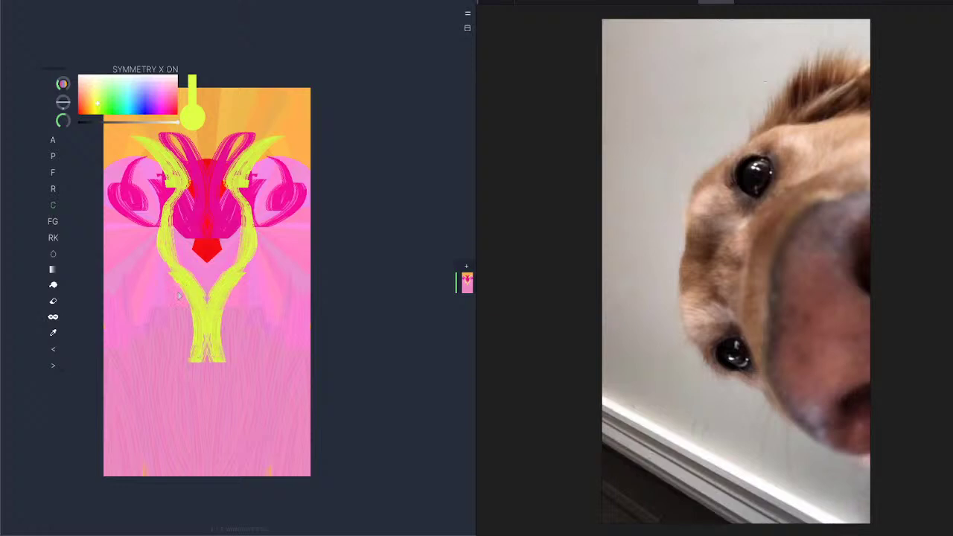
mouse_move(179, 295)
left_mouse_down()
mouse_move(209, 418)
mouse_move(195, 381)
mouse_move(203, 342)
left_mouse_up()
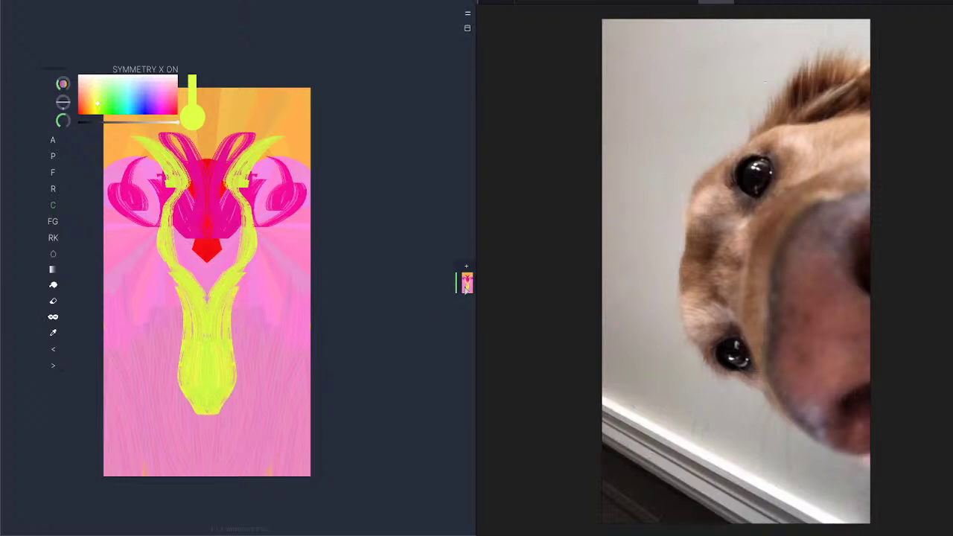
left_click(466, 287)
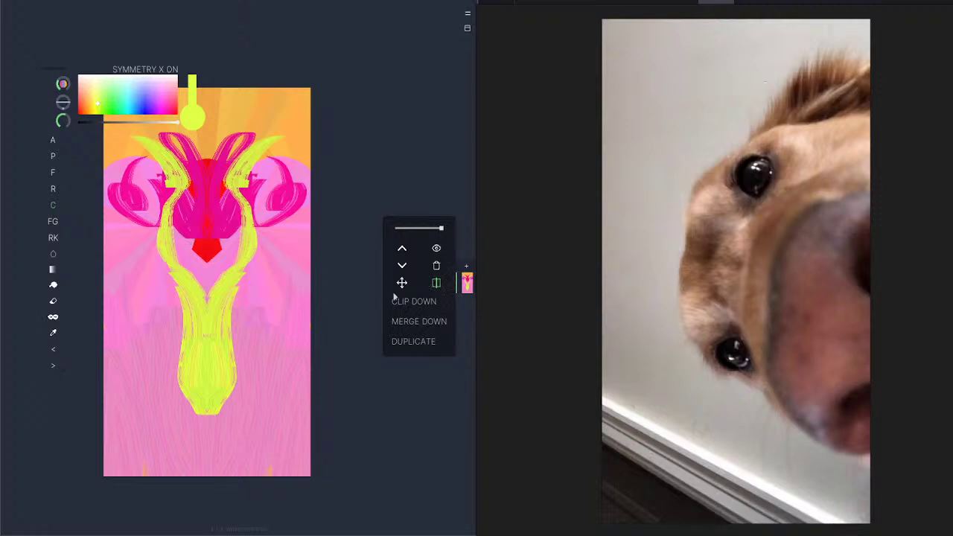
mouse_move(280, 290)
left_mouse_down()
mouse_move(242, 380)
mouse_move(230, 482)
left_mouse_up()
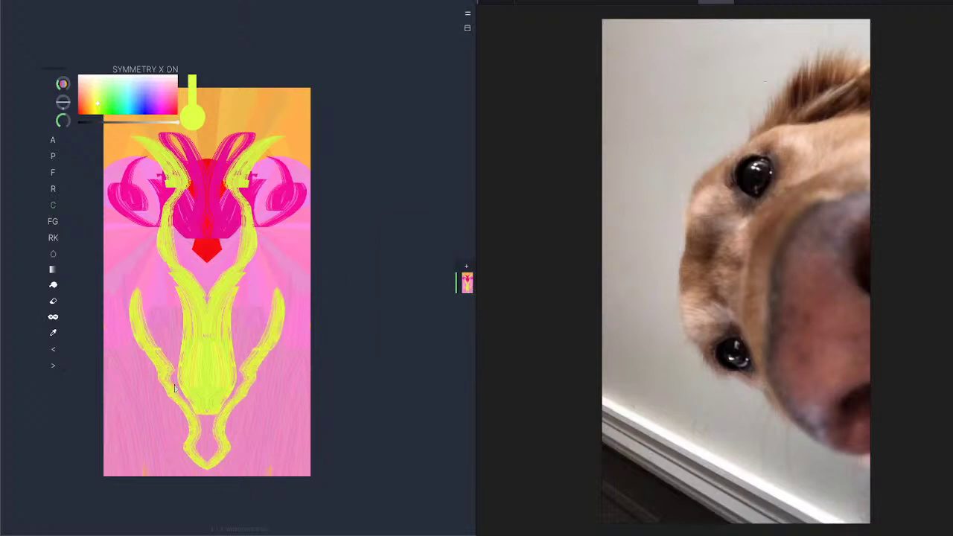
left_click_drag(140, 269, 157, 362)
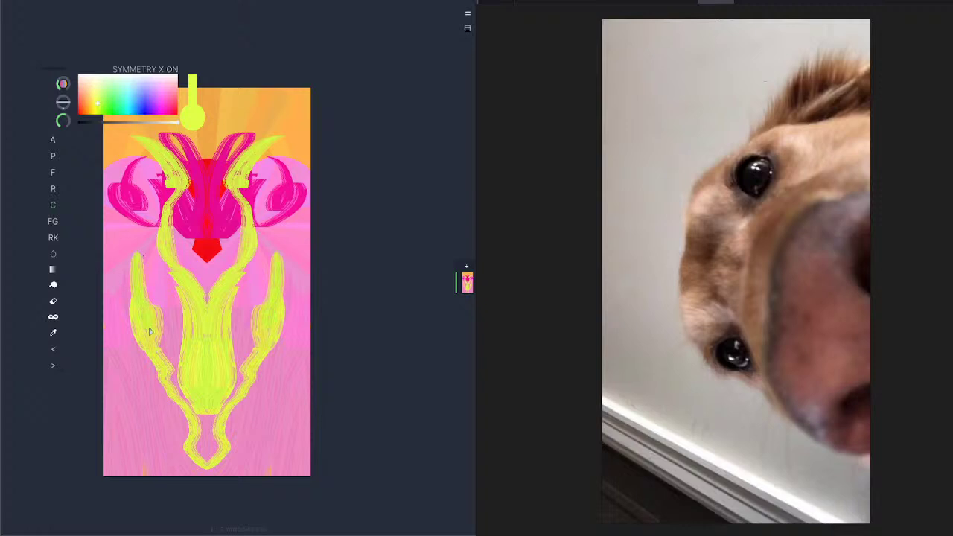
Step: Add a new empty layer and move it below the painted layer
left_click(466, 266)
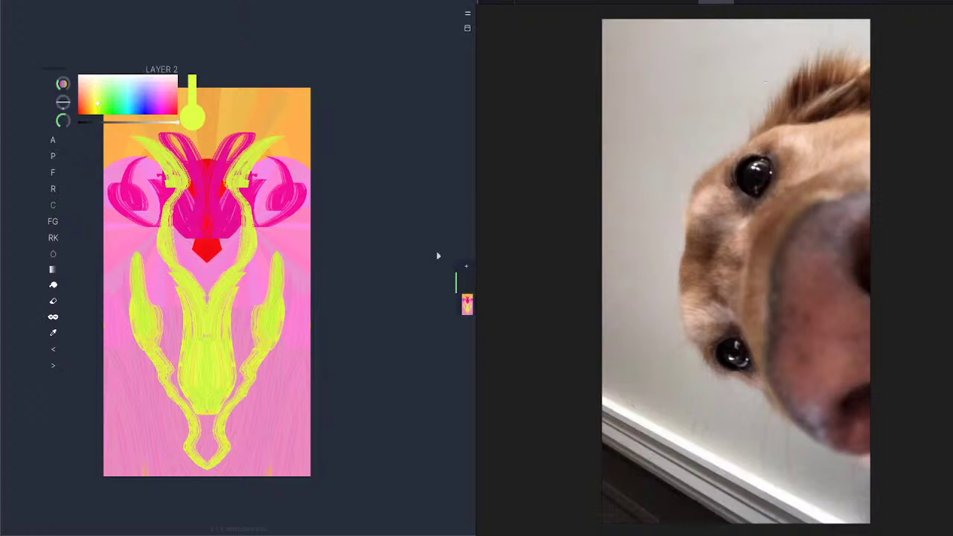
left_click(467, 304)
left_click(467, 306)
left_click(466, 290)
left_click(467, 289)
left_click(466, 284)
left_click(402, 265)
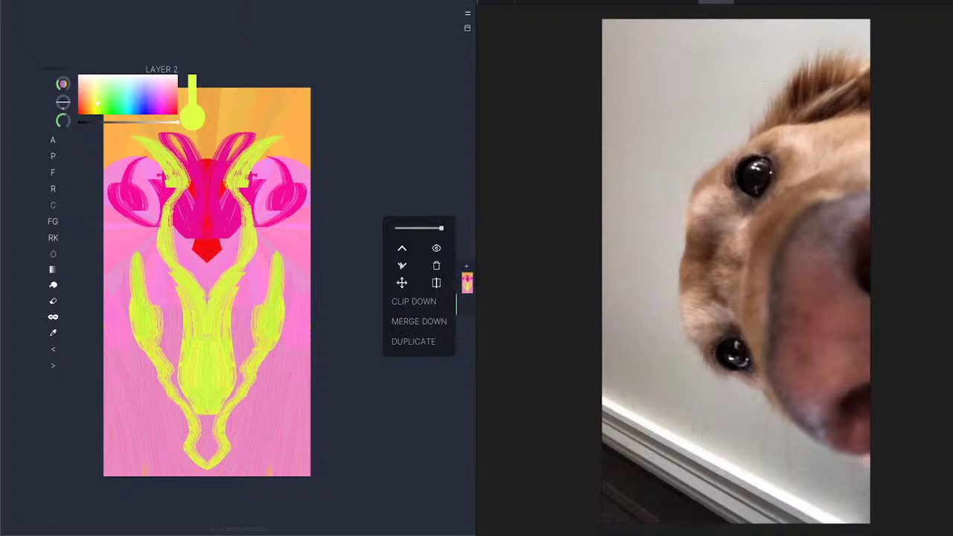
Step: Select Layer 1 and paint additional mirrored lime green curves beside the central column and outer arms
left_click(467, 290)
left_click(468, 289)
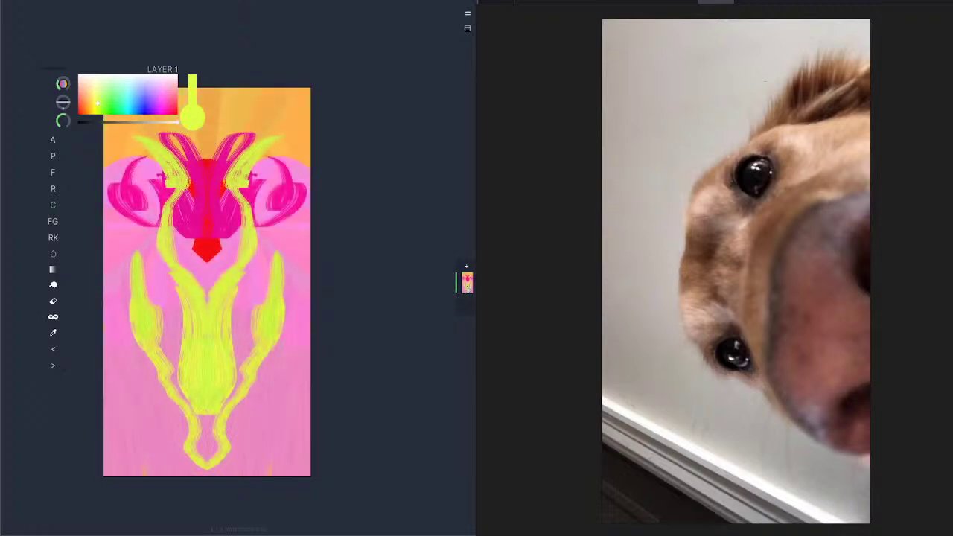
left_click_drag(178, 266, 174, 313)
left_click_drag(138, 254, 137, 320)
left_click_drag(141, 314, 140, 361)
mouse_move(122, 363)
left_mouse_down()
mouse_move(134, 385)
mouse_move(181, 414)
left_mouse_up()
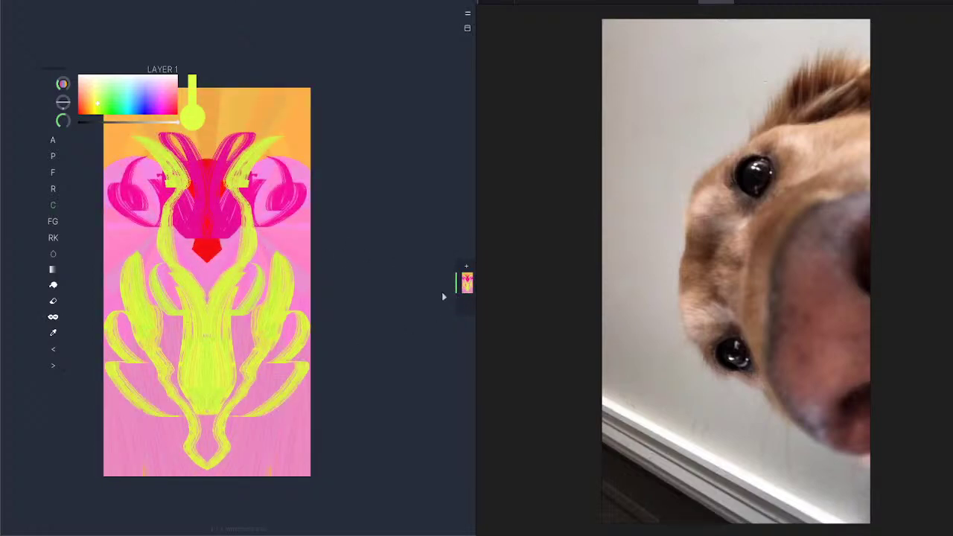
Step: Merge Layer 1 down into the empty layer beneath it
left_click(465, 289)
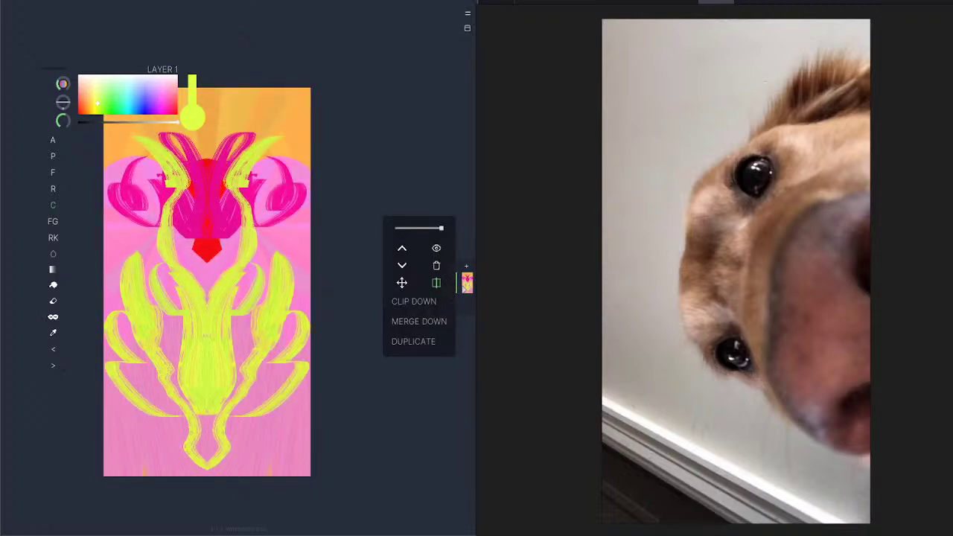
left_click(410, 324)
left_click(191, 318)
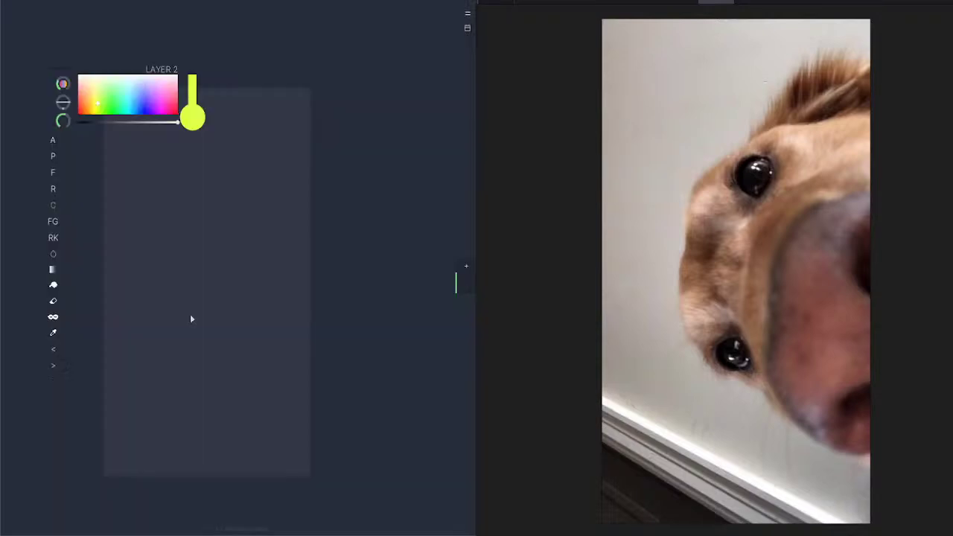
Step: Paint asymmetric lime strokes on the merged layer, pick a medium pink and scribble over the figure's body and head
mouse_move(140, 242)
left_mouse_down()
mouse_move(169, 283)
mouse_move(262, 235)
mouse_move(280, 257)
left_mouse_up()
left_click(170, 100)
mouse_move(253, 130)
left_mouse_down()
mouse_move(287, 209)
mouse_move(209, 249)
left_mouse_up()
mouse_move(157, 153)
left_mouse_down()
mouse_move(126, 246)
mouse_move(144, 375)
mouse_move(201, 447)
mouse_move(231, 346)
mouse_move(265, 313)
mouse_move(290, 378)
mouse_move(287, 268)
mouse_move(194, 286)
mouse_move(137, 350)
mouse_move(216, 349)
left_mouse_up()
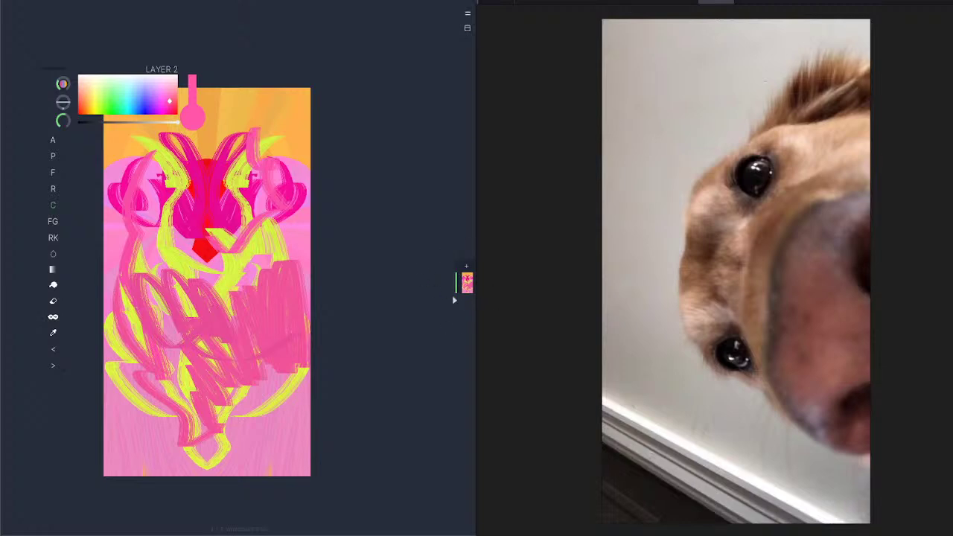
Step: Turn on X symmetry for Layer 2 and paint mirrored pink curves across the figure's head
left_click(462, 285)
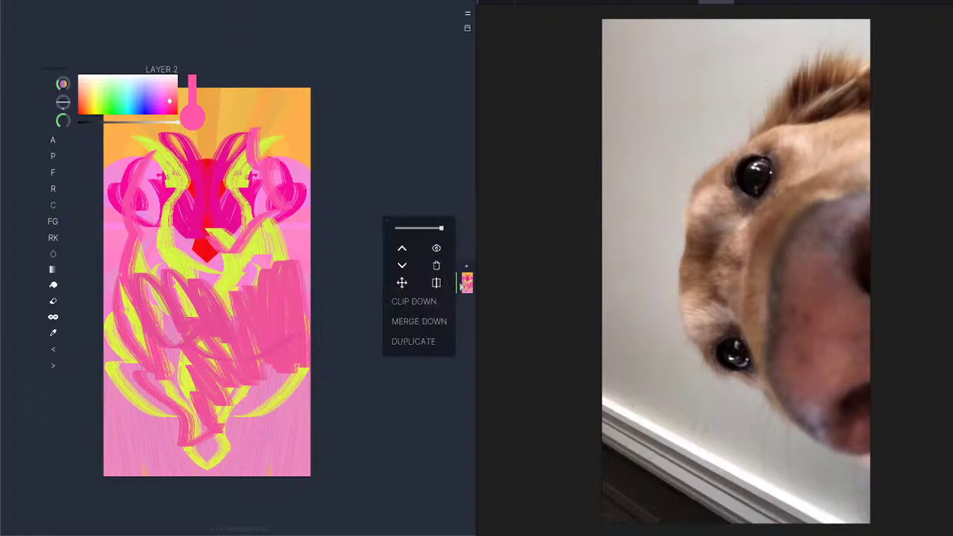
left_click(436, 282)
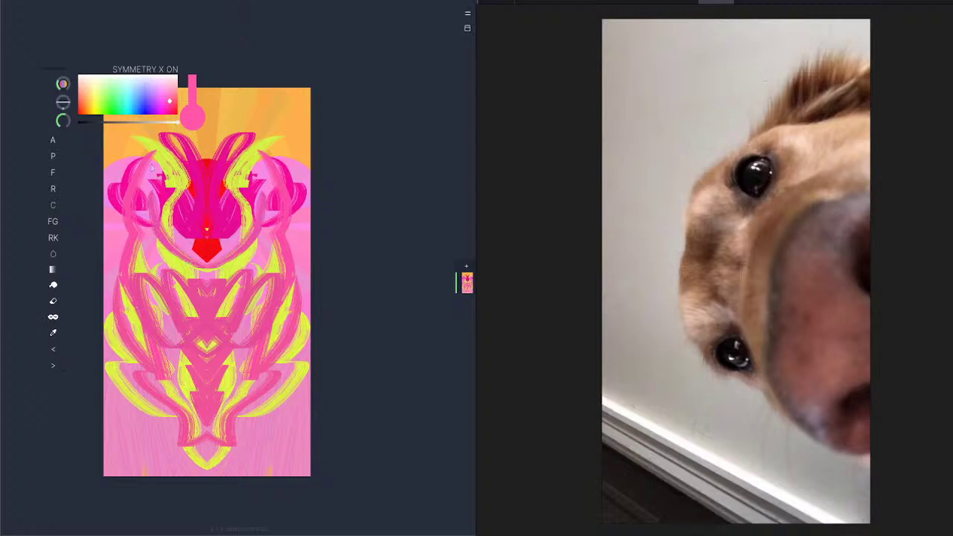
left_click_drag(178, 172, 237, 222)
Step: Toggle Layer 2's symmetry off and back on, and cover the lower half of the canvas with mirrored pink strokes
left_click(468, 285)
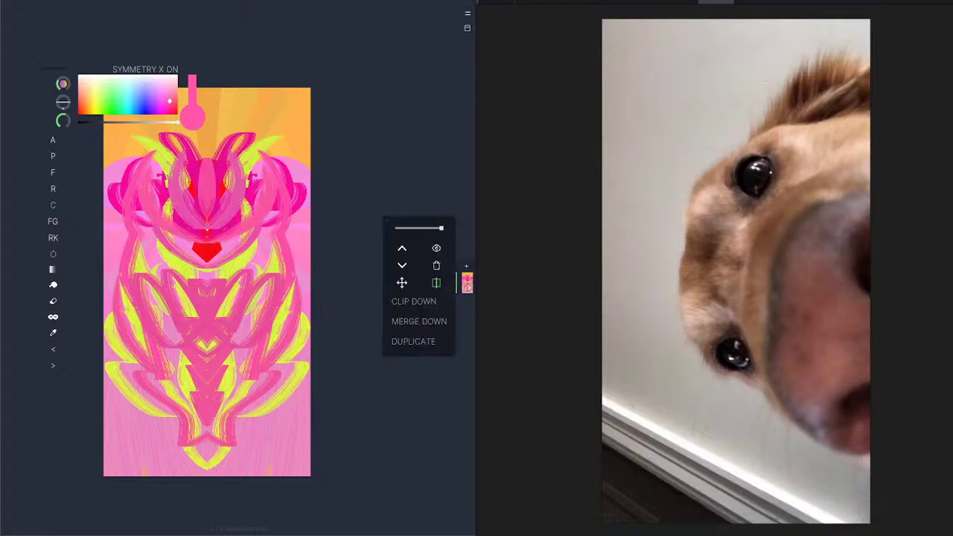
left_click(438, 283)
left_click(438, 285)
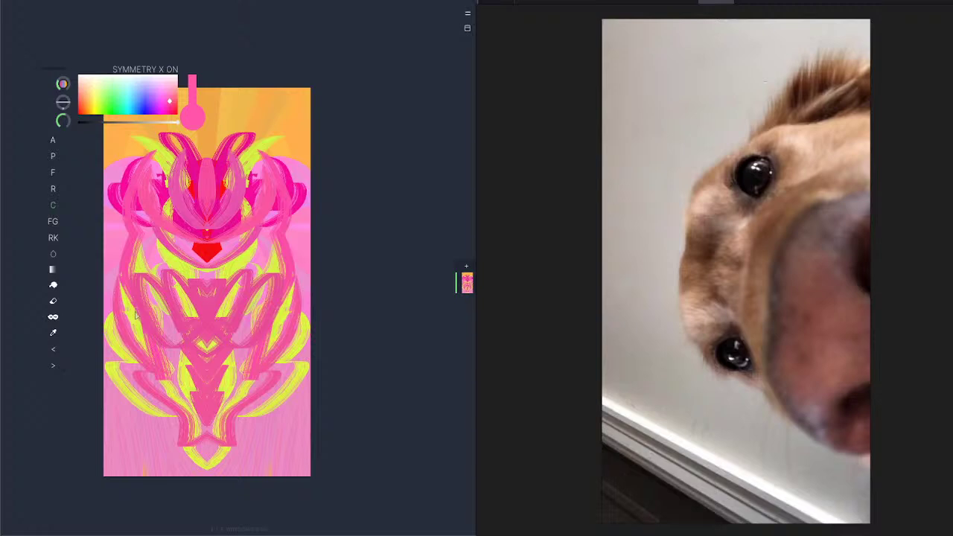
mouse_move(158, 297)
left_mouse_down()
mouse_move(128, 425)
mouse_move(170, 476)
mouse_move(187, 434)
mouse_move(195, 465)
mouse_move(157, 369)
mouse_move(169, 374)
left_mouse_up()
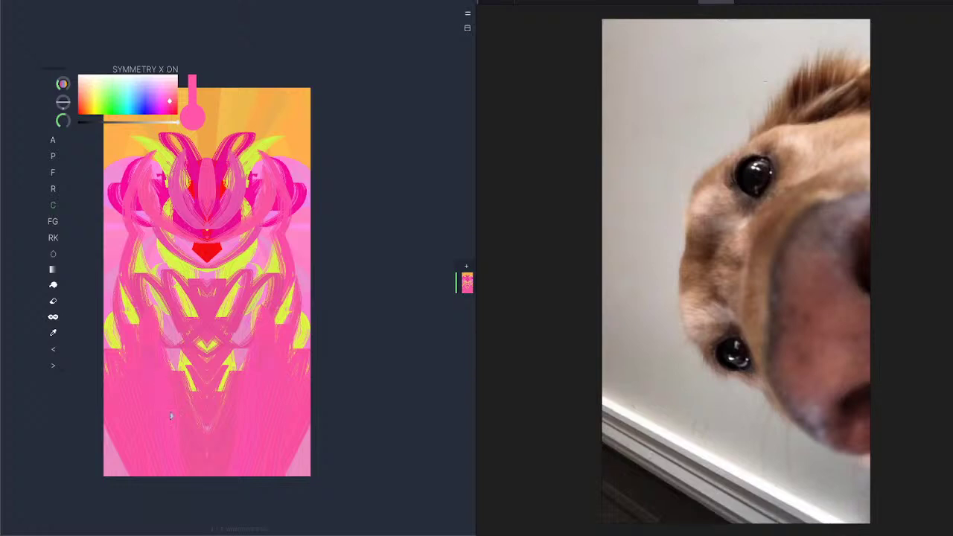
left_click_drag(171, 416, 178, 338)
Step: Add a new empty layer and delete the painted Layer 2
left_click(455, 287)
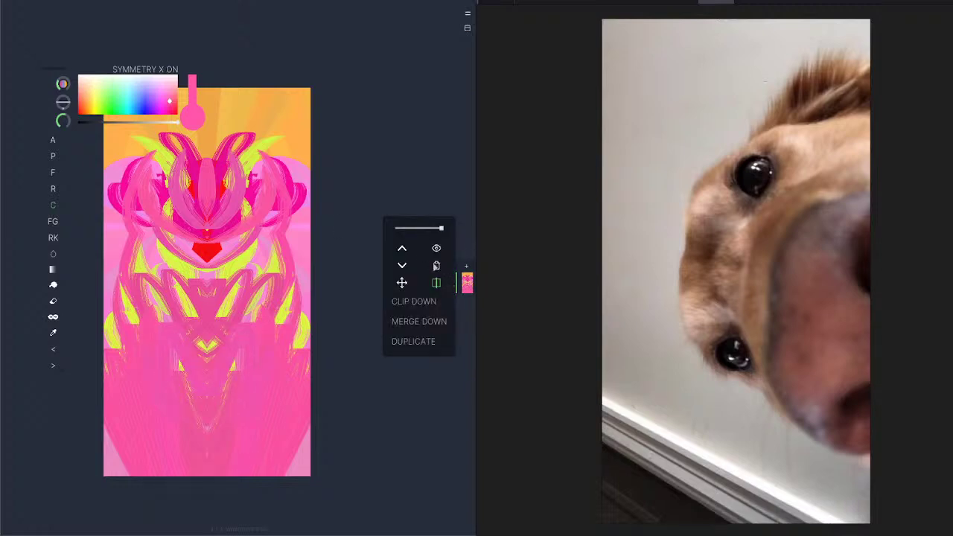
left_click(436, 266)
left_click(291, 283)
left_click(466, 266)
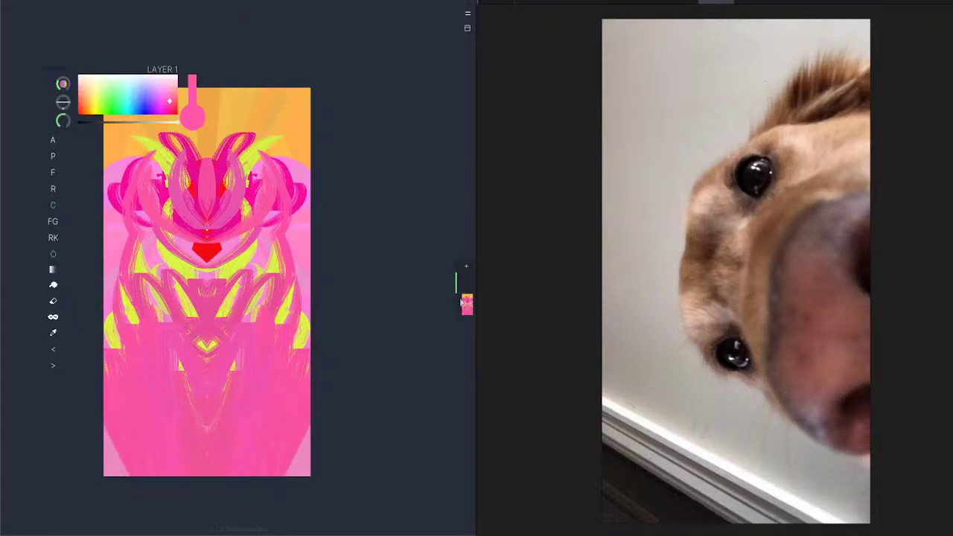
left_click(463, 301)
left_click(433, 287)
key("Return")
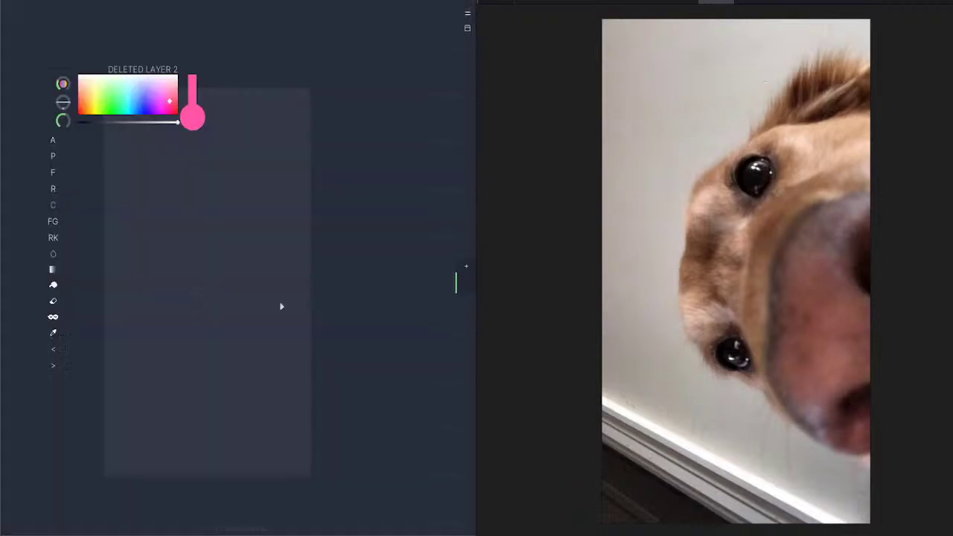
Step: Paint a short pink stroke near the centre, pick a pale green and paint long vertical strokes beside and over it
mouse_move(224, 253)
left_mouse_down()
mouse_move(237, 297)
mouse_move(262, 331)
left_mouse_up()
left_click(104, 90)
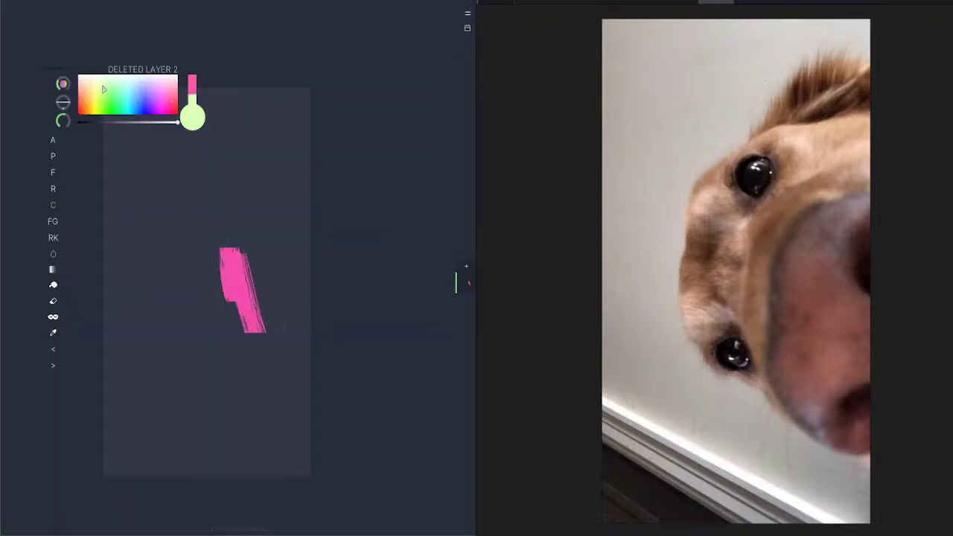
mouse_move(183, 222)
left_mouse_down()
mouse_move(176, 113)
mouse_move(225, 303)
left_mouse_up()
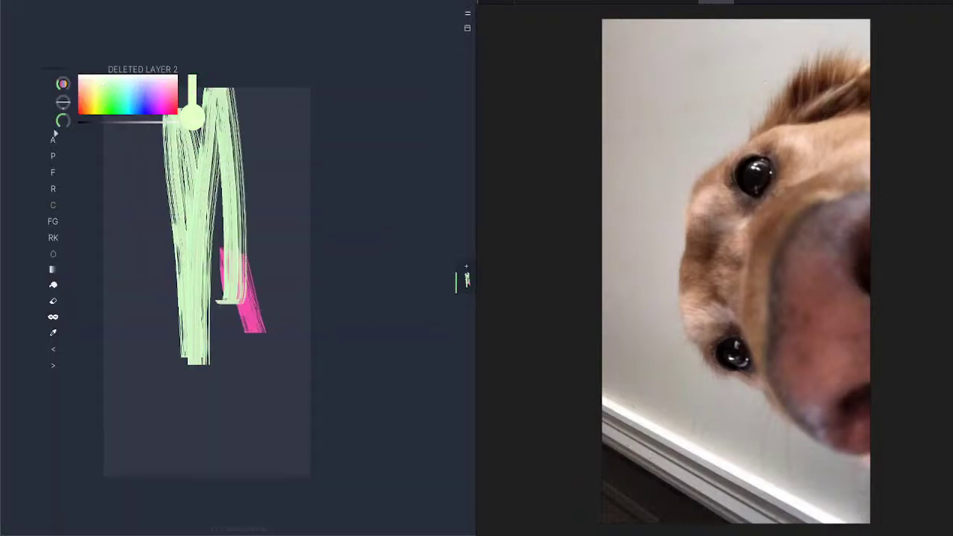
Step: Enlarge the brush and cover most of the upper canvas with broad pale green strokes
mouse_move(64, 119)
left_mouse_down()
mouse_move(141, 257)
mouse_move(167, 164)
mouse_move(199, 335)
left_mouse_up()
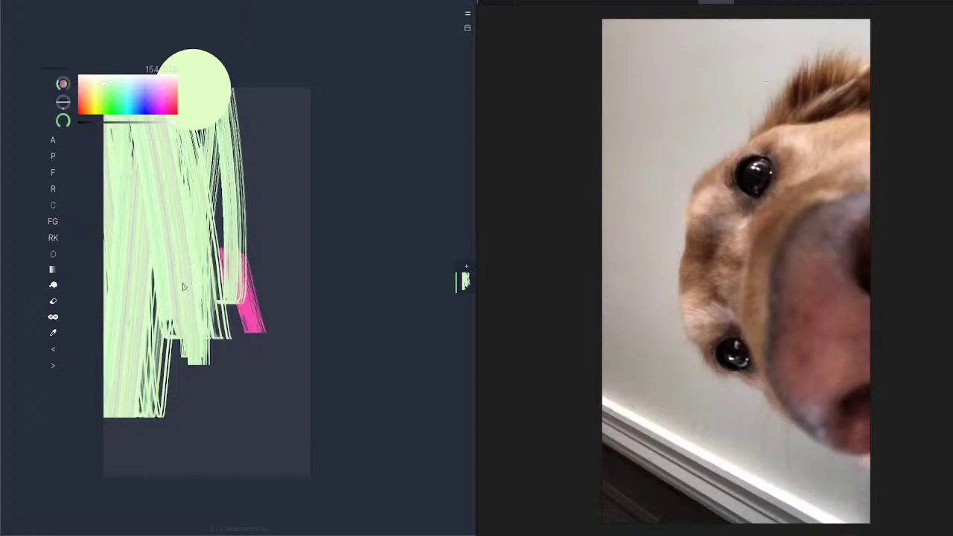
scroll(187, 284, "up", 5)
scroll(227, 299, "down", 5)
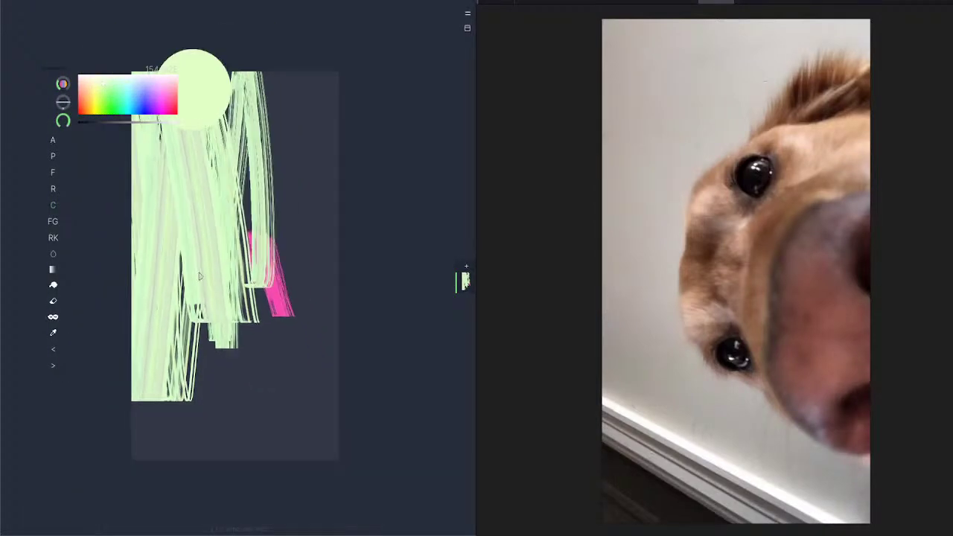
mouse_move(244, 225)
left_mouse_down()
mouse_move(309, 223)
mouse_move(329, 281)
mouse_move(298, 358)
mouse_move(254, 128)
mouse_move(184, 243)
left_mouse_up()
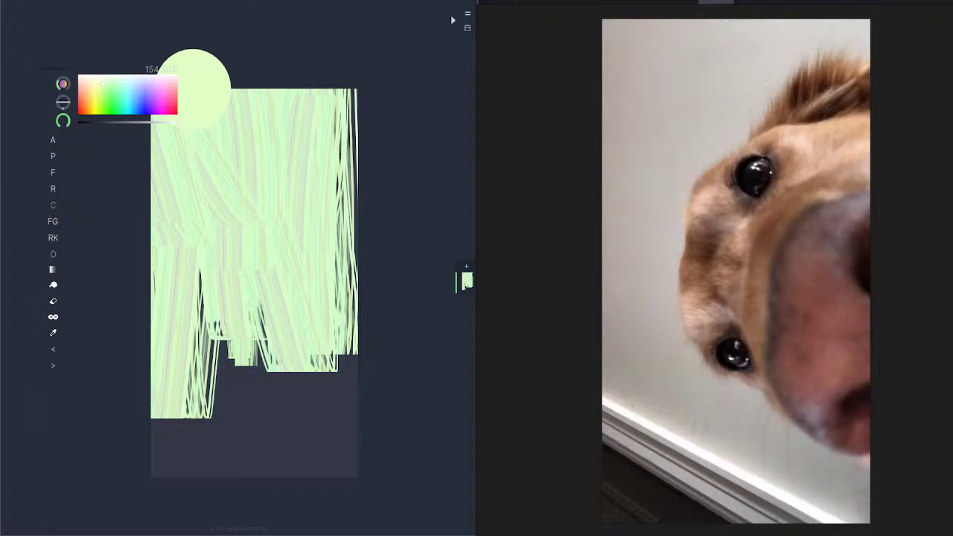
Step: Check the antialiasing option in the app's settings
left_click(467, 13)
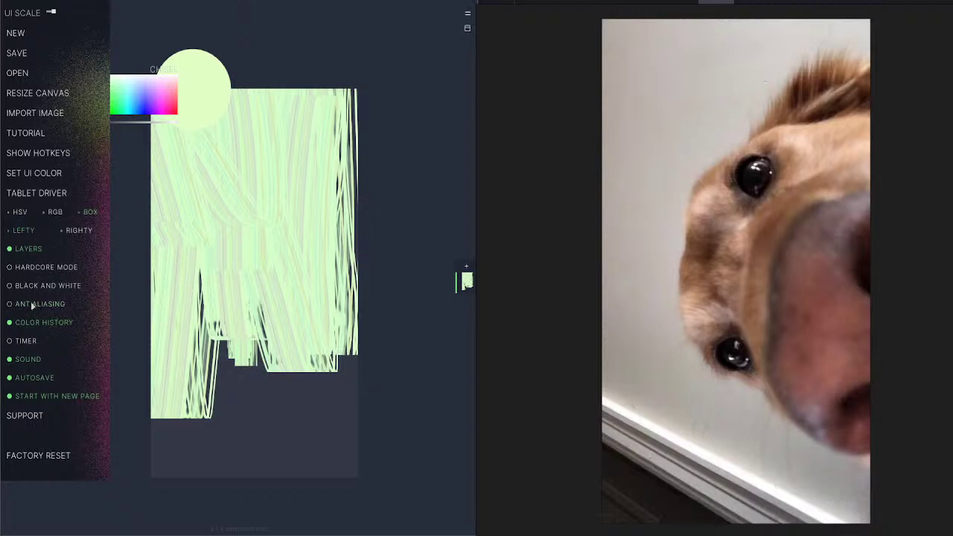
left_click(170, 289)
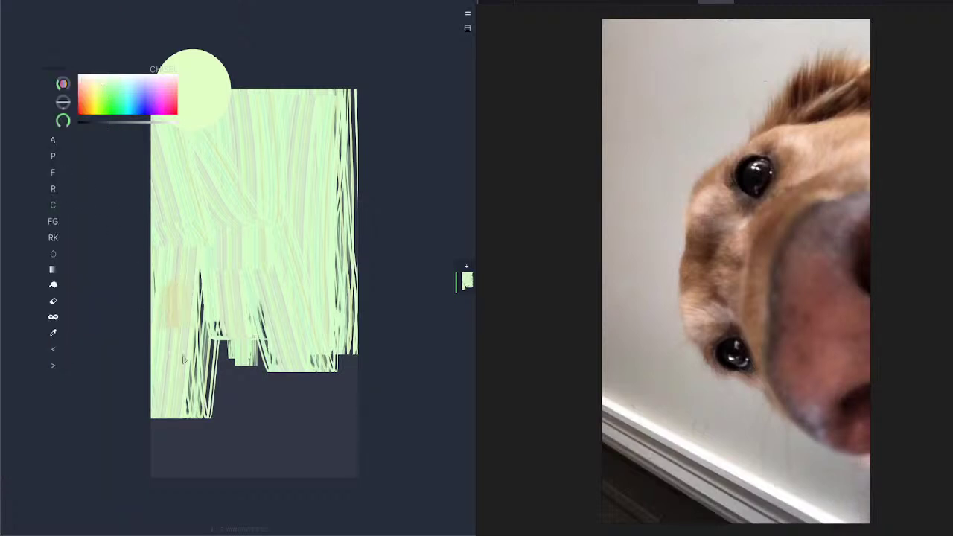
Step: Switch to the Smudge tool and smear the lower edge of the pale green paint vertically
left_click(53, 286)
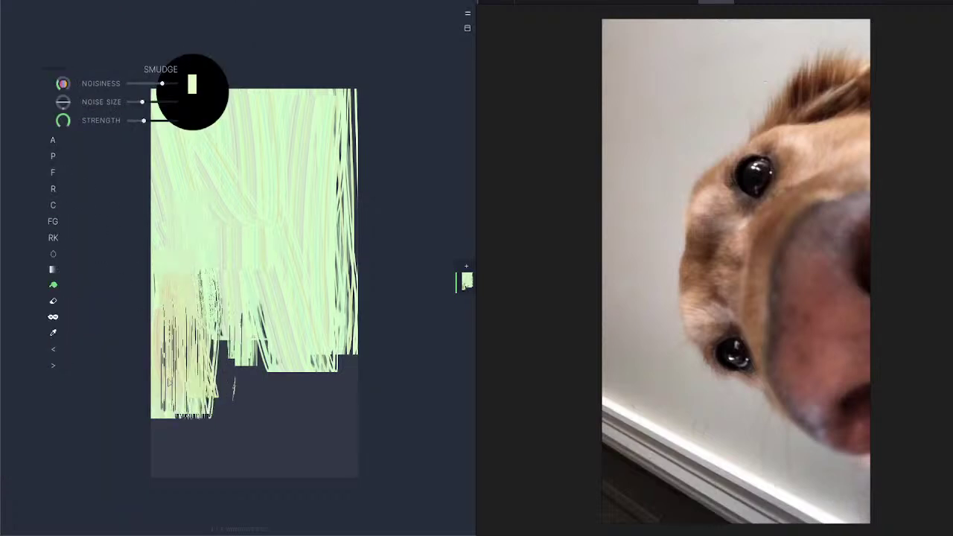
left_click_drag(241, 406, 242, 182)
left_click_drag(260, 372, 262, 193)
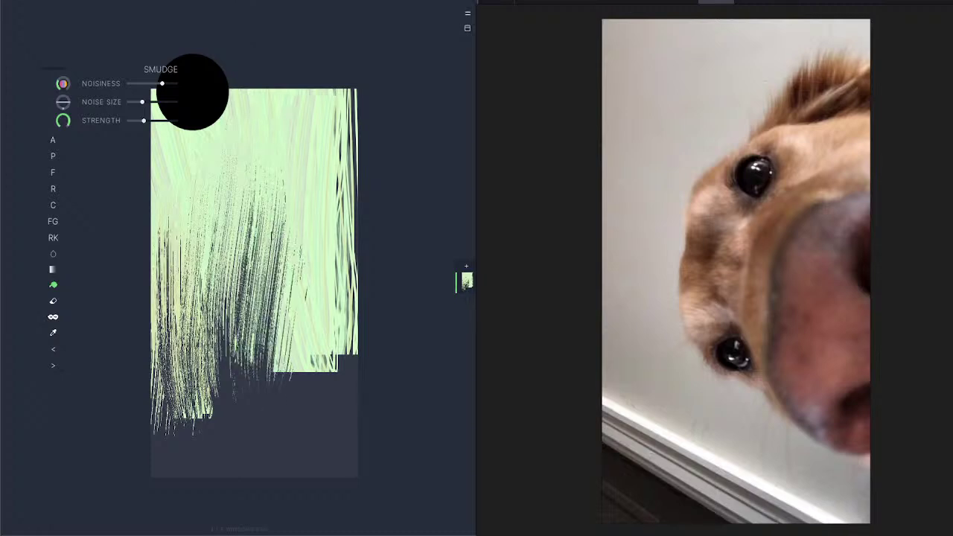
mouse_move(312, 359)
left_mouse_down()
mouse_move(238, 220)
mouse_move(328, 361)
left_mouse_up()
Step: Choose the plain square brush texture in the Smudge tool's settings and close them
left_click(55, 284)
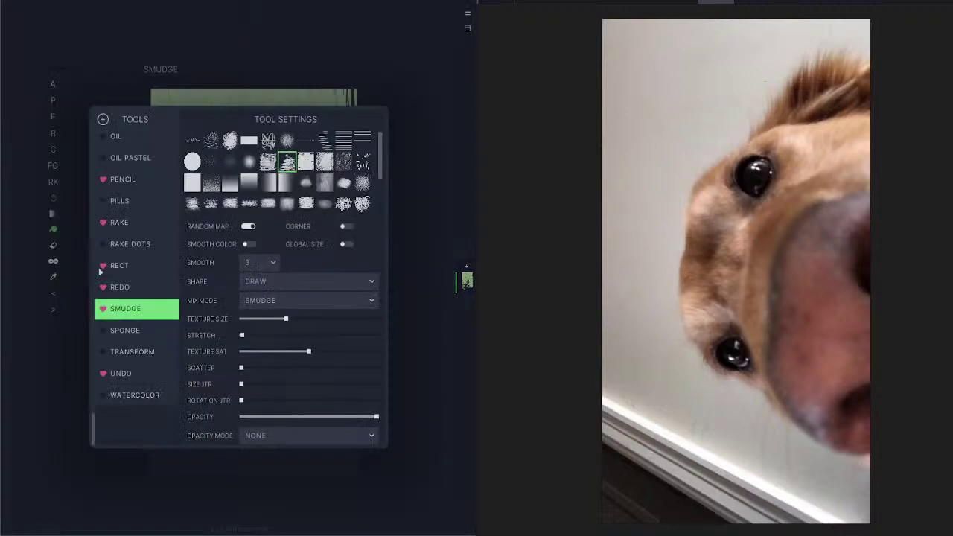
left_click(192, 181)
key("Escape")
Step: Smudge the pale green paint downward in long strokes until it reaches the bottom of the canvas
mouse_move(257, 242)
left_mouse_down()
mouse_move(269, 272)
mouse_move(325, 227)
mouse_move(337, 379)
left_mouse_up()
left_click_drag(257, 274, 273, 399)
left_click_drag(263, 359, 277, 418)
left_click_drag(234, 355, 317, 491)
mouse_move(316, 324)
left_mouse_down()
mouse_move(285, 476)
mouse_move(323, 429)
left_mouse_up()
left_click_drag(323, 338, 323, 480)
mouse_move(230, 361)
left_mouse_down()
mouse_move(218, 516)
mouse_move(190, 491)
left_mouse_up()
left_click_drag(179, 353, 165, 515)
left_click_drag(184, 337, 186, 477)
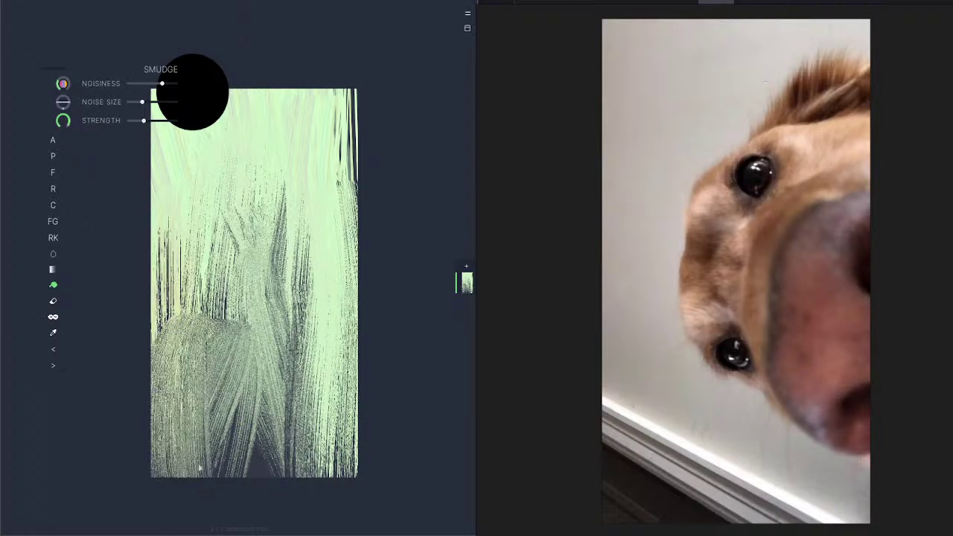
Step: Smudge the streaks near the upper right edge of the canvas with diagonal strokes
left_click_drag(331, 148, 353, 253)
mouse_move(316, 120)
left_mouse_down()
mouse_move(329, 141)
mouse_move(393, 218)
left_mouse_up()
left_click_drag(323, 205, 359, 123)
left_click_drag(303, 192, 372, 51)
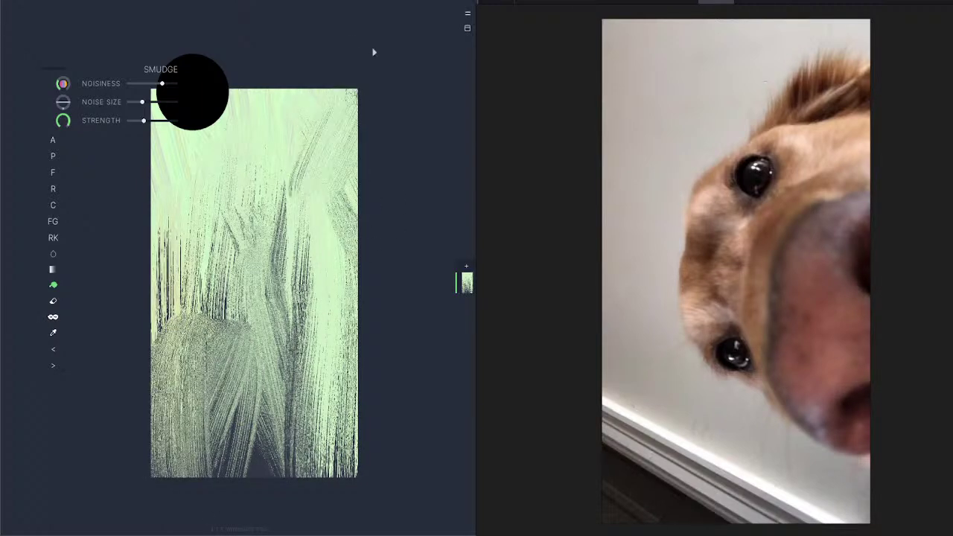
mouse_move(293, 219)
left_mouse_down()
mouse_move(349, 106)
mouse_move(264, 279)
left_mouse_up()
Step: Smudge the dark streaks in the middle of the canvas with overlapping diagonal strokes
scroll(283, 372, "up", 5)
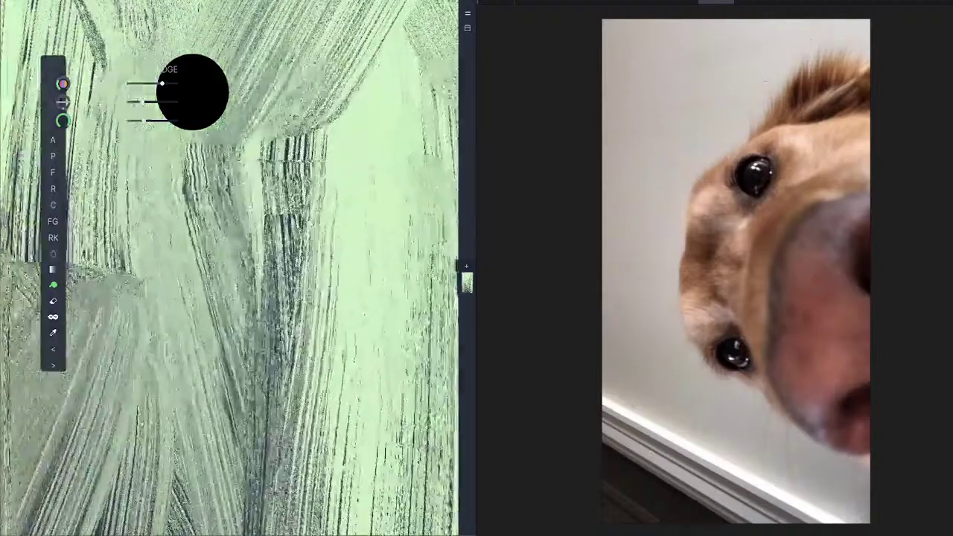
left_click_drag(279, 15, 279, 108)
scroll(282, 268, "down", 3)
scroll(320, 286, "down", 2)
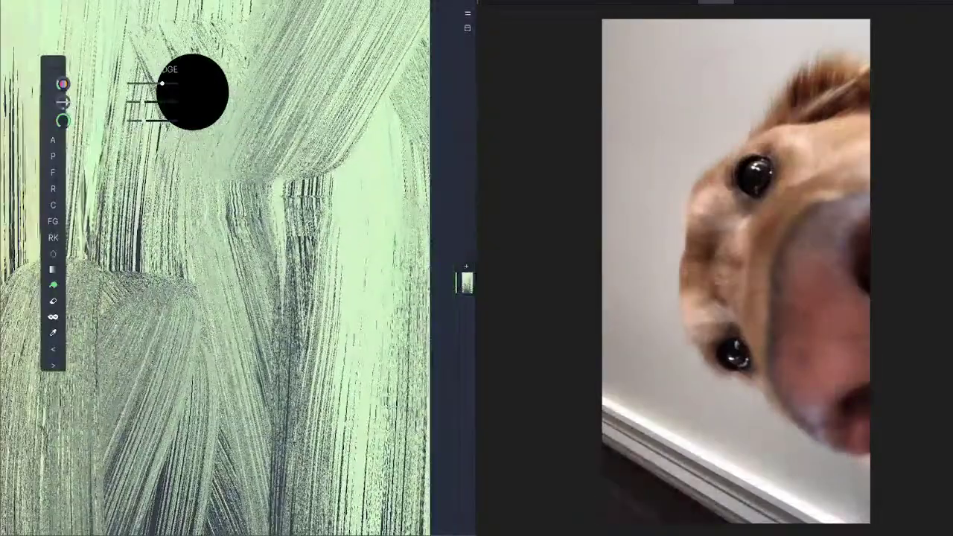
mouse_move(269, 232)
left_mouse_down()
mouse_move(367, 325)
mouse_move(344, 428)
left_mouse_up()
left_click_drag(260, 249, 315, 399)
mouse_move(205, 293)
left_mouse_down()
mouse_move(226, 287)
mouse_move(313, 327)
left_mouse_up()
left_click_drag(210, 200, 274, 316)
mouse_move(179, 223)
left_mouse_down()
mouse_move(279, 307)
mouse_move(272, 333)
left_mouse_up()
left_click_drag(186, 168, 153, 272)
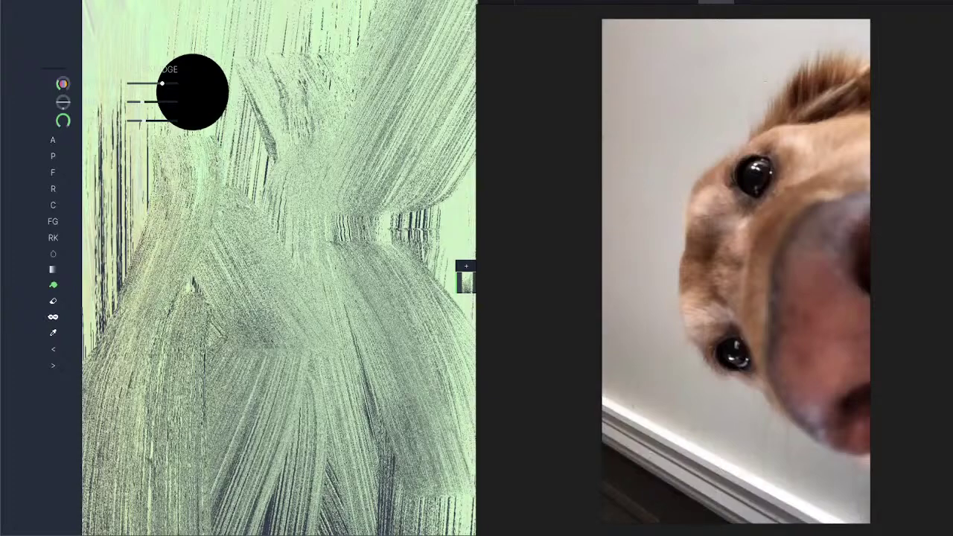
Step: Smudge the dark vertical streaks along the left edge of the canvas
left_click_drag(123, 160, 126, 280)
left_click_drag(118, 234, 118, 339)
left_click_drag(119, 249, 115, 348)
Step: Review the antialiasing option in the app's settings again
scroll(310, 268, "down", 5)
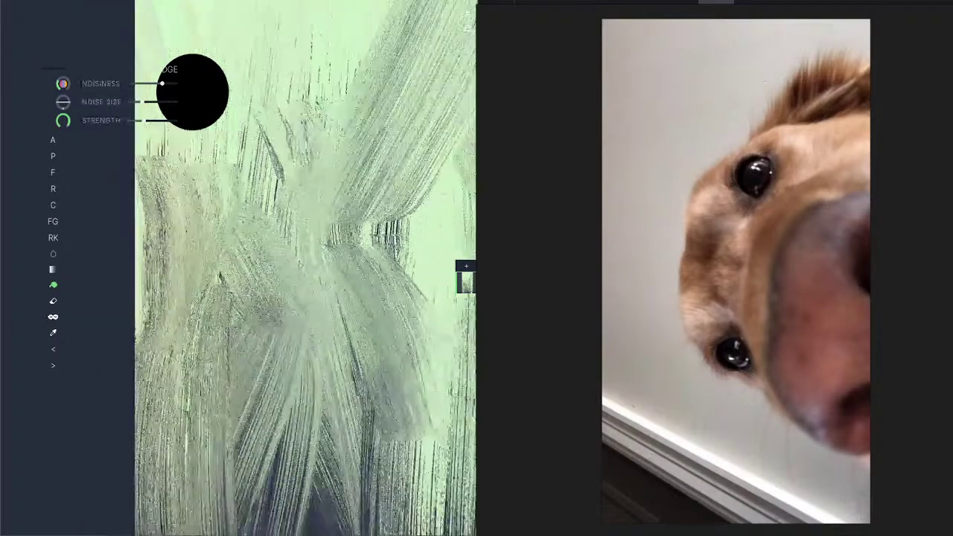
left_click_drag(310, 246, 281, 274)
scroll(300, 268, "up", 3)
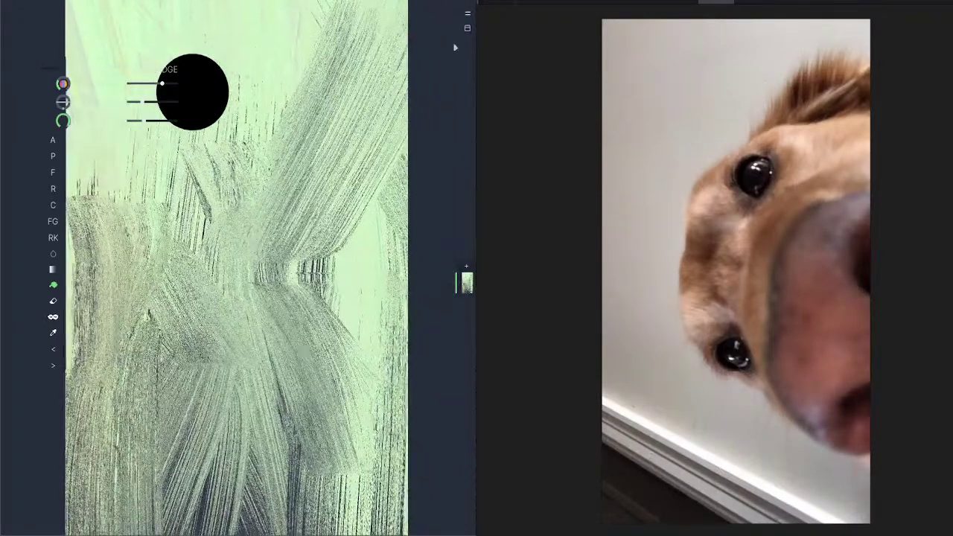
left_click(468, 13)
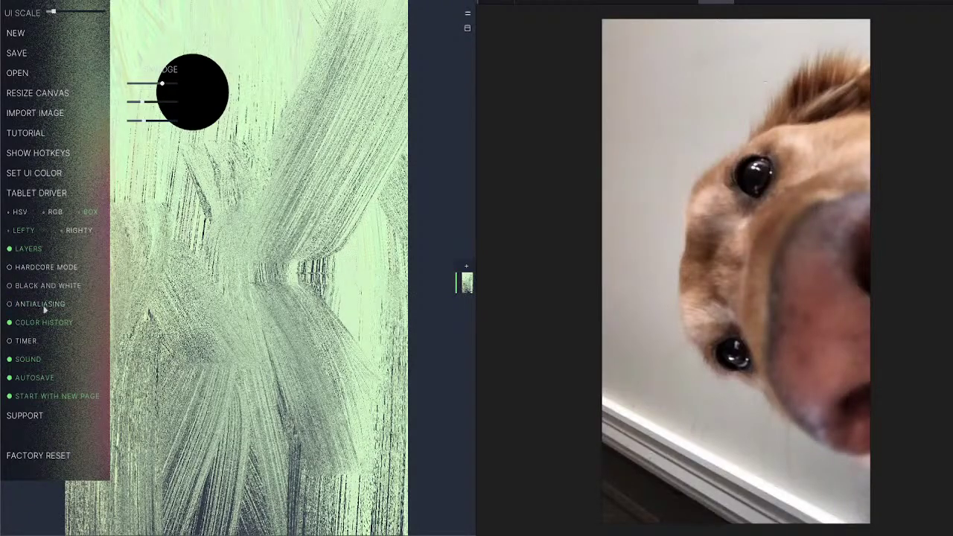
Step: Smudge across the centre and right side of the painting, and drag paint toward the lower part of the canvas
mouse_move(261, 218)
left_mouse_down()
mouse_move(301, 252)
mouse_move(286, 186)
mouse_move(352, 186)
mouse_move(365, 168)
left_mouse_up()
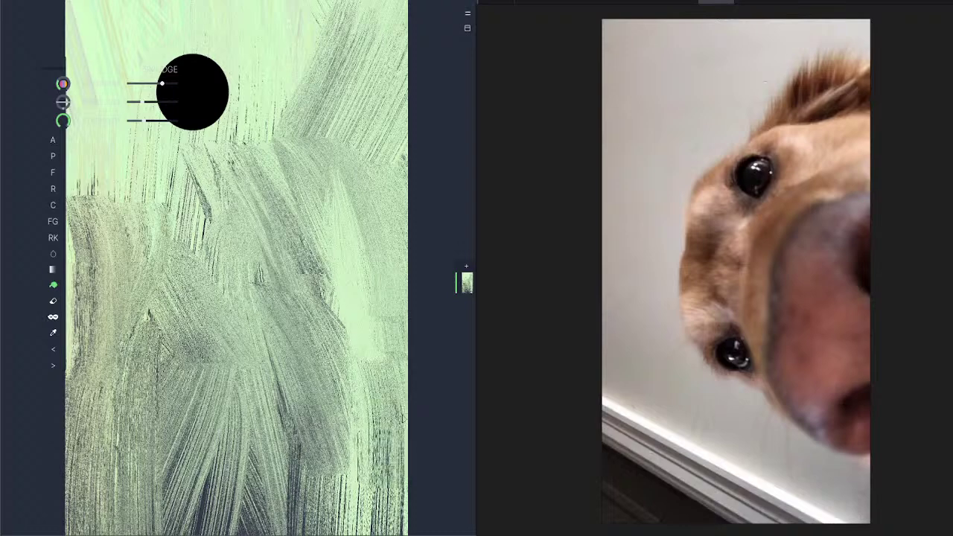
scroll(293, 377, "down", 2)
mouse_move(132, 360)
left_mouse_down()
mouse_move(192, 384)
mouse_move(267, 451)
left_mouse_up()
mouse_move(122, 398)
left_mouse_down()
mouse_move(231, 506)
mouse_move(156, 513)
left_mouse_up()
scroll(215, 327, "down", 5)
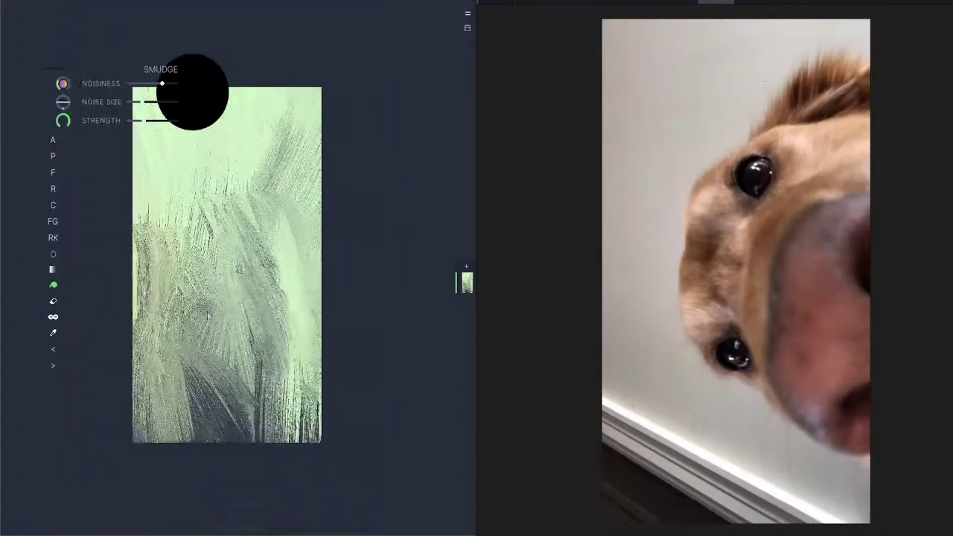
Step: Blend the centre and left side of the painting with short downward smudge strokes
left_click_drag(246, 259, 252, 304)
left_click_drag(214, 250, 195, 317)
left_click_drag(195, 232, 179, 301)
left_click_drag(178, 242, 172, 332)
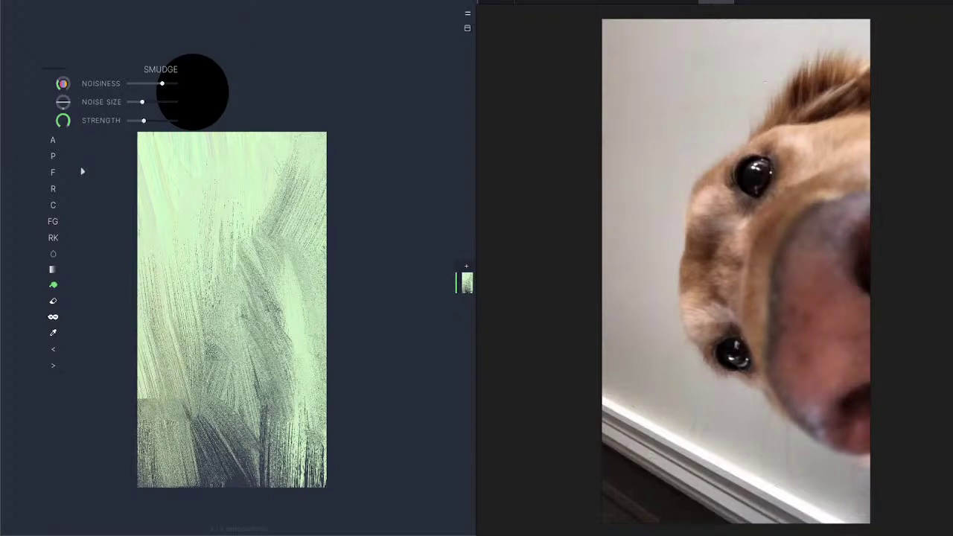
Step: Select tool F, cover the canvas with radiating pale peach rays, darken the colour to tan and paint the rays again
left_click(54, 171)
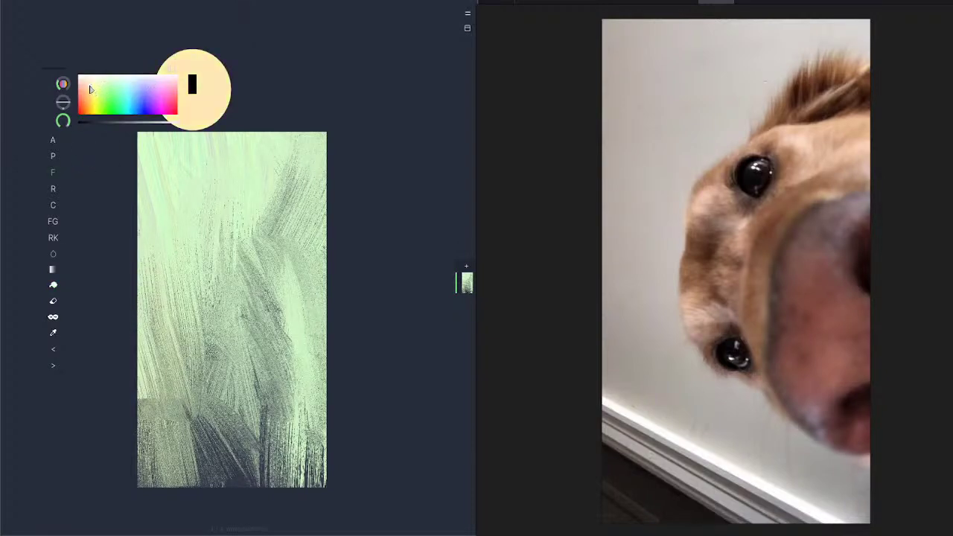
mouse_move(201, 243)
left_mouse_down()
mouse_move(205, 84)
mouse_move(396, 350)
mouse_move(339, 177)
left_mouse_up()
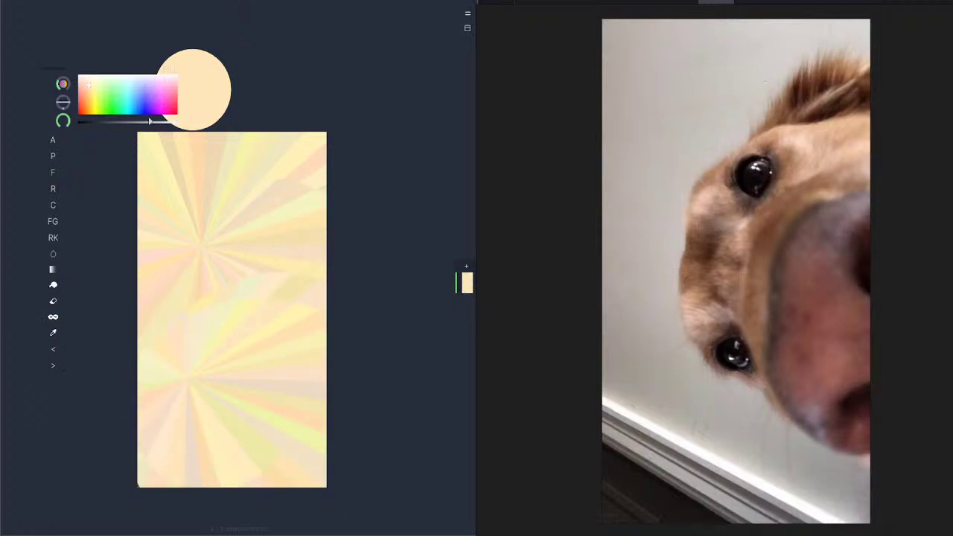
left_click_drag(149, 121, 146, 122)
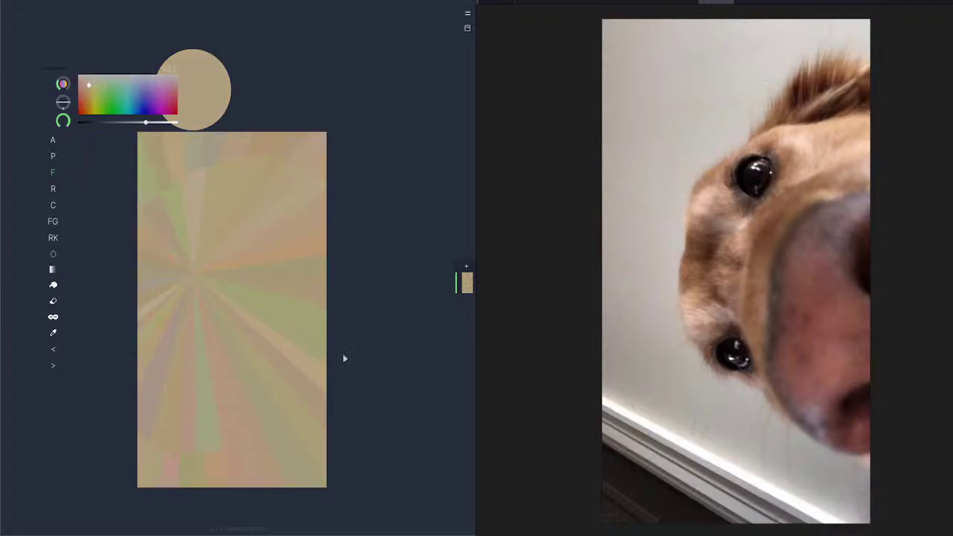
Step: Add a new layer above the rays and block in the dog's head shape with ray strokes in pale cream
left_click(464, 265)
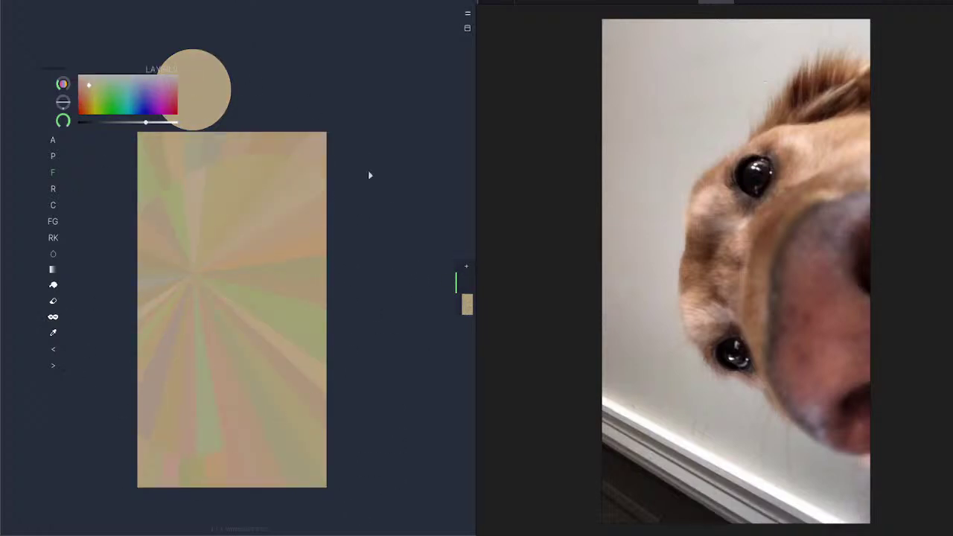
left_click_drag(115, 83, 96, 84)
left_click_drag(166, 122, 161, 122)
left_click(88, 87)
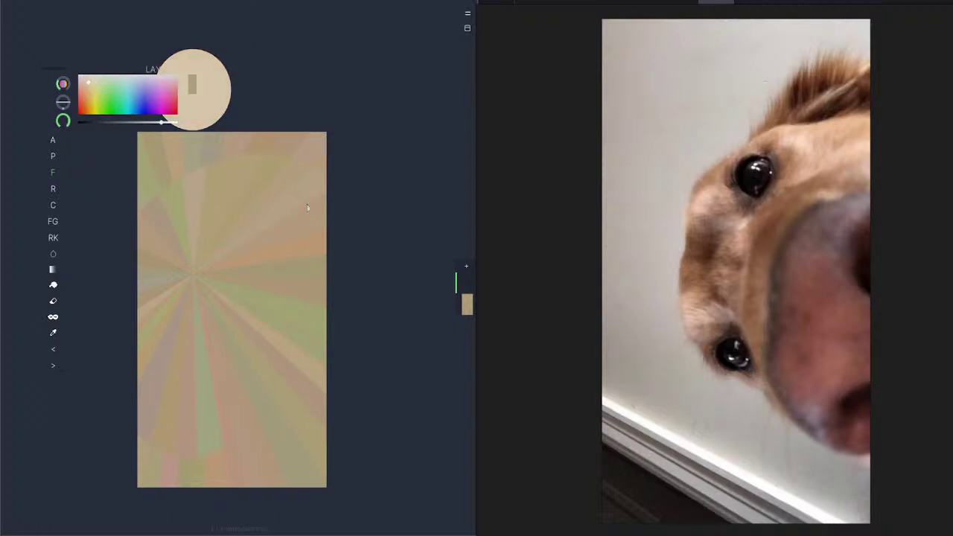
mouse_move(329, 202)
left_mouse_down()
mouse_move(255, 210)
mouse_move(290, 253)
left_mouse_up()
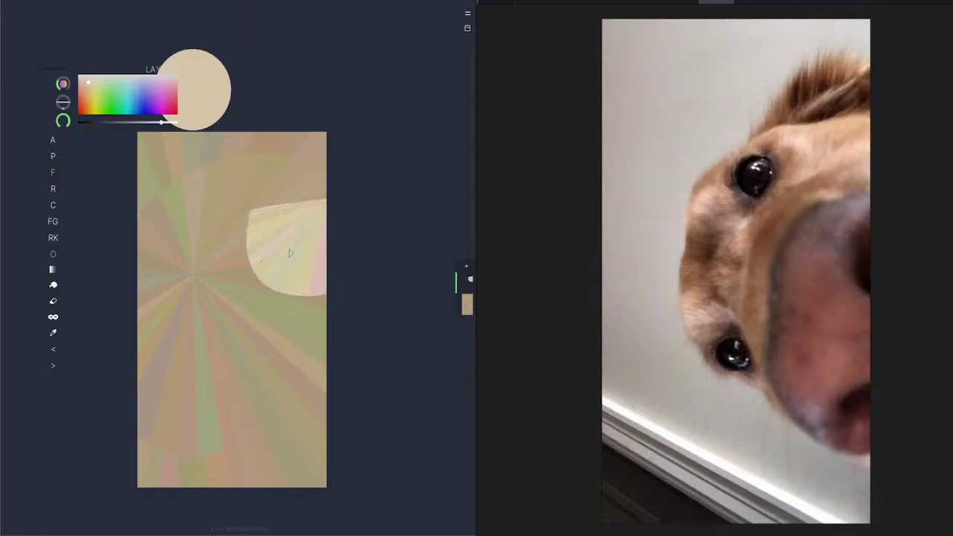
mouse_move(247, 223)
left_mouse_down()
mouse_move(222, 234)
mouse_move(204, 290)
mouse_move(207, 282)
mouse_move(243, 357)
mouse_move(272, 316)
mouse_move(284, 388)
mouse_move(231, 366)
mouse_move(245, 388)
mouse_move(269, 387)
mouse_move(291, 432)
mouse_move(291, 378)
left_mouse_up()
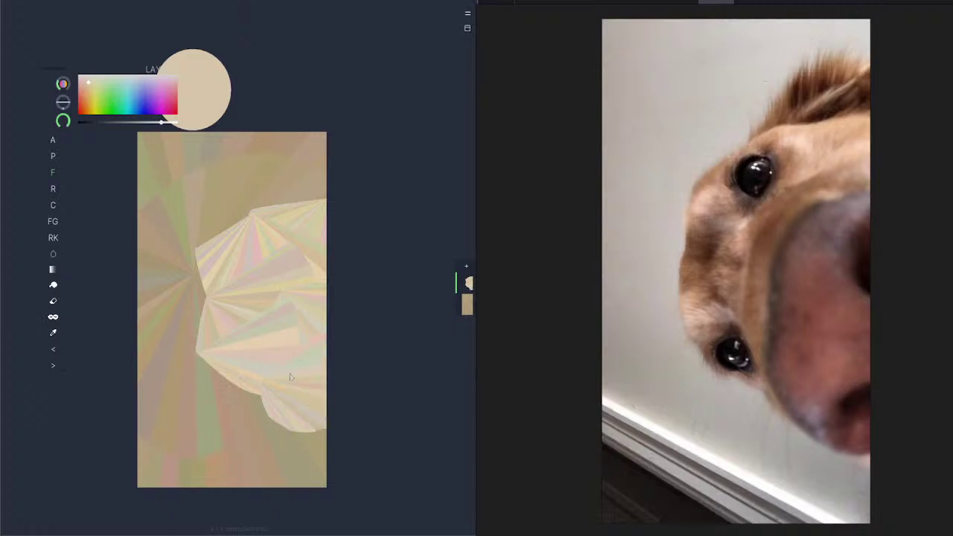
Step: Paint the dog's nose as a magenta shape and add a light grey patch along its upper edge
mouse_move(145, 103)
left_mouse_down()
mouse_move(171, 100)
mouse_move(146, 121)
left_mouse_up()
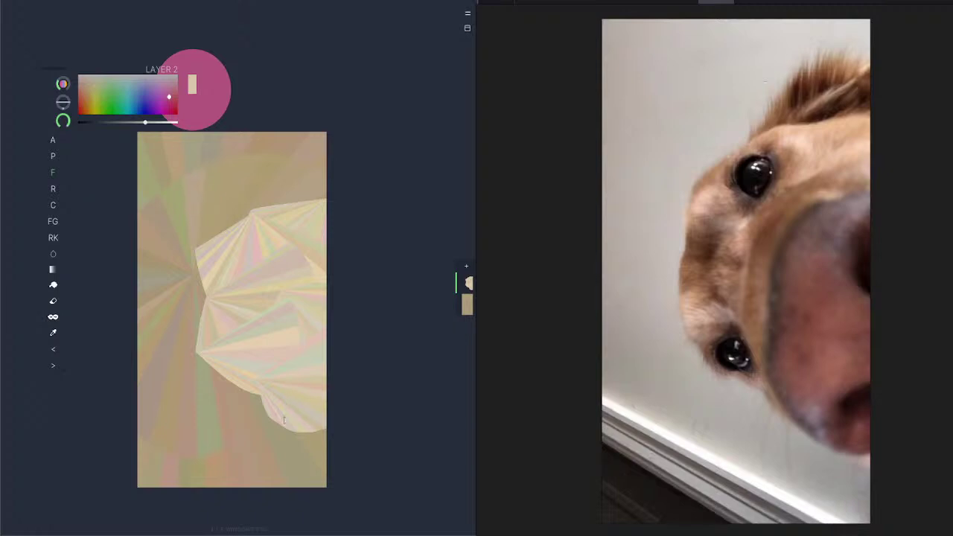
mouse_move(283, 420)
left_mouse_down()
mouse_move(277, 364)
mouse_move(307, 336)
mouse_move(349, 360)
mouse_move(331, 416)
mouse_move(303, 425)
mouse_move(279, 418)
mouse_move(282, 426)
mouse_move(330, 425)
mouse_move(336, 351)
left_mouse_up()
mouse_move(158, 97)
left_mouse_down()
mouse_move(98, 82)
mouse_move(117, 91)
mouse_move(112, 75)
mouse_move(171, 71)
mouse_move(116, 85)
mouse_move(143, 86)
mouse_move(107, 75)
mouse_move(131, 71)
mouse_move(79, 78)
mouse_move(156, 77)
left_mouse_up()
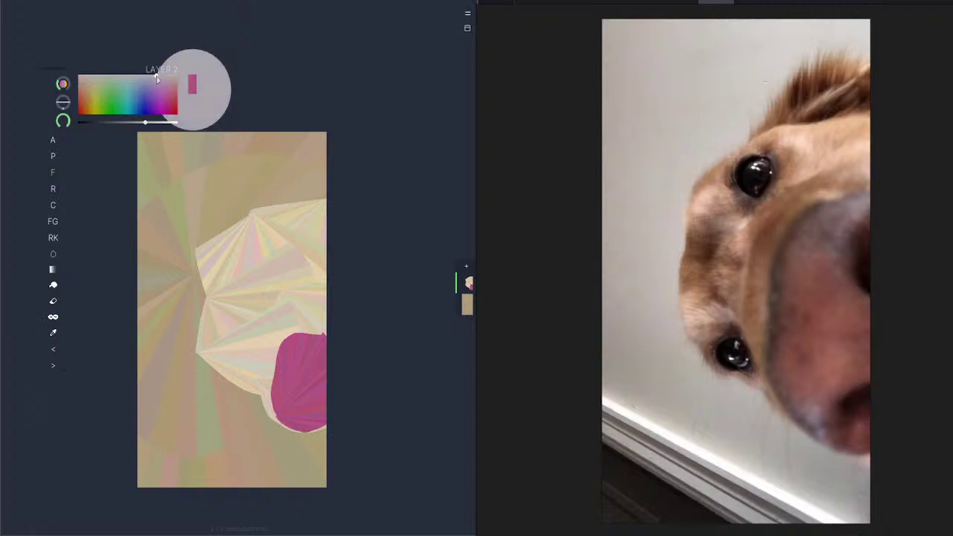
mouse_move(286, 343)
left_mouse_down()
mouse_move(334, 349)
mouse_move(294, 343)
left_mouse_up()
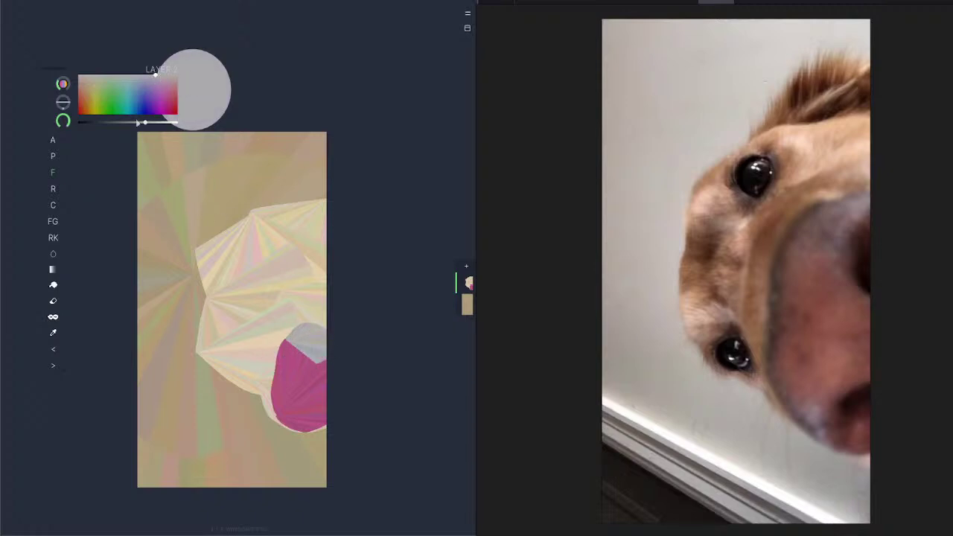
Step: Change the colour to a dark maroon and paint the two nostrils on the magenta nose
mouse_move(138, 122)
left_mouse_down()
mouse_move(88, 122)
mouse_move(111, 122)
mouse_move(84, 109)
left_mouse_up()
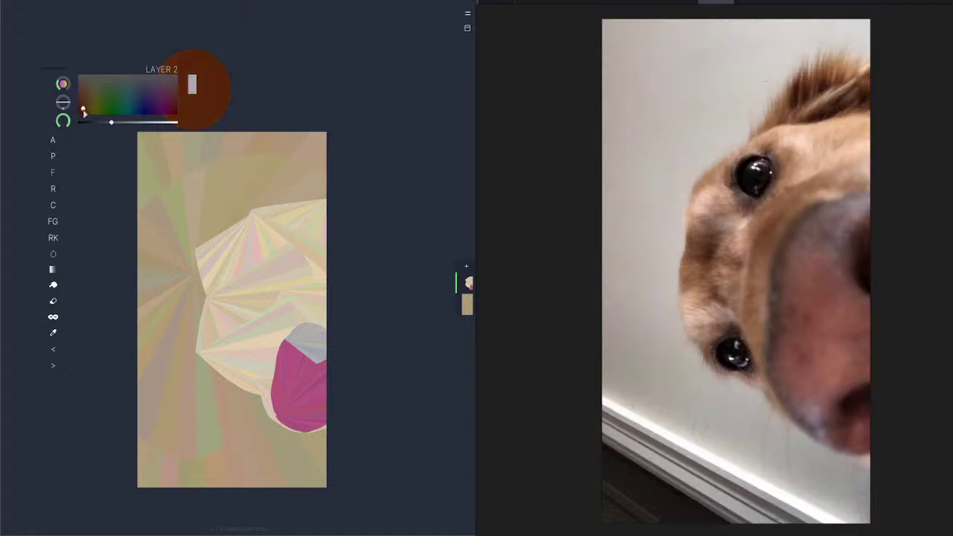
left_click(171, 104)
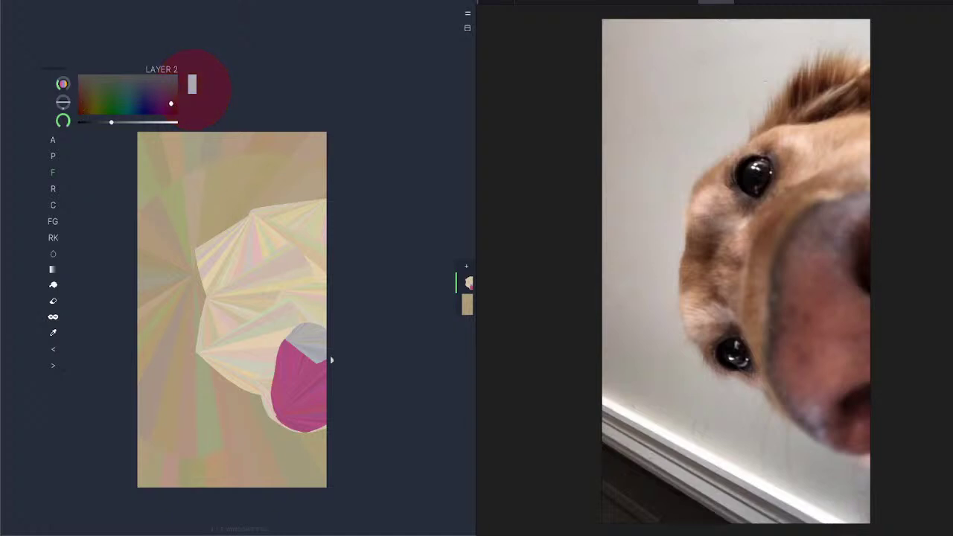
left_click_drag(331, 360, 325, 370)
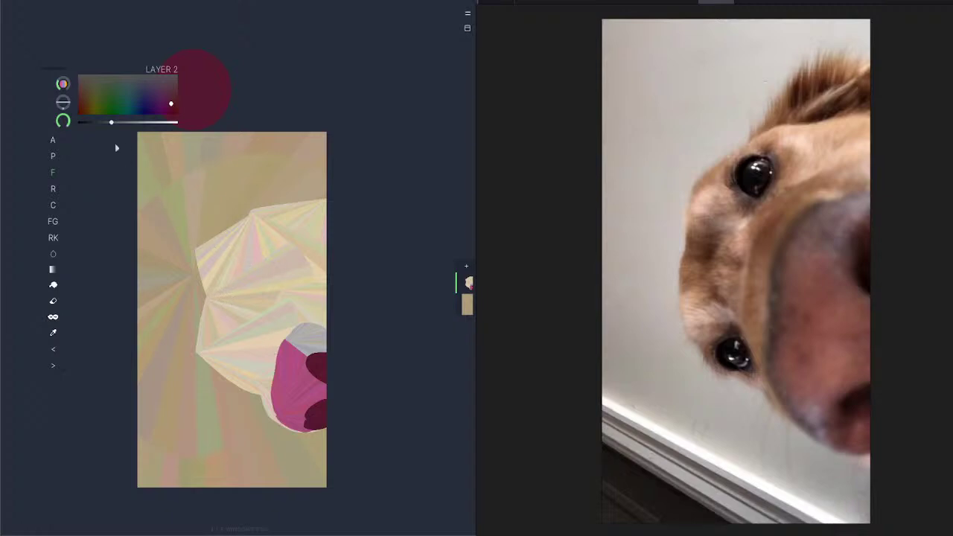
Step: Outline the nose with thin, dark purple Pencil lines
left_click(54, 154)
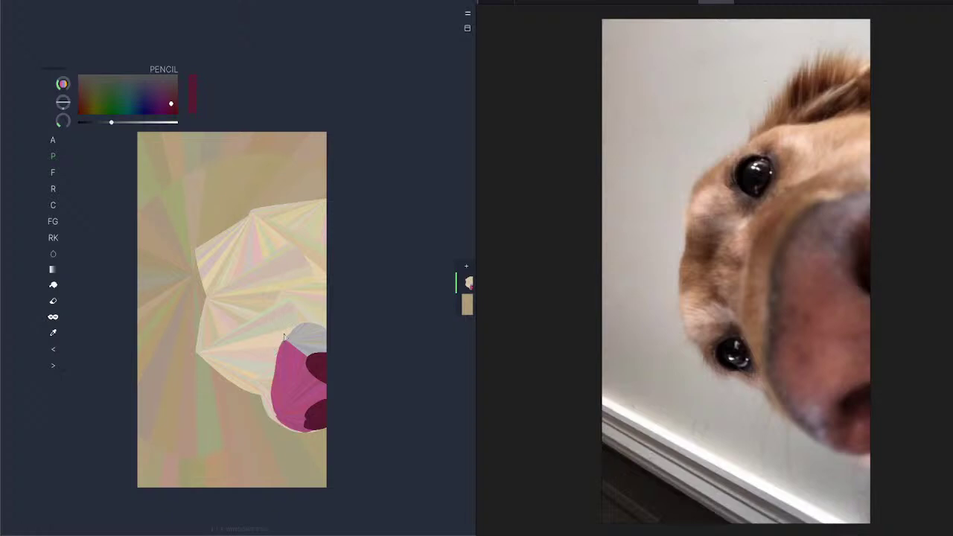
left_click(169, 98)
left_click_drag(98, 123, 105, 123)
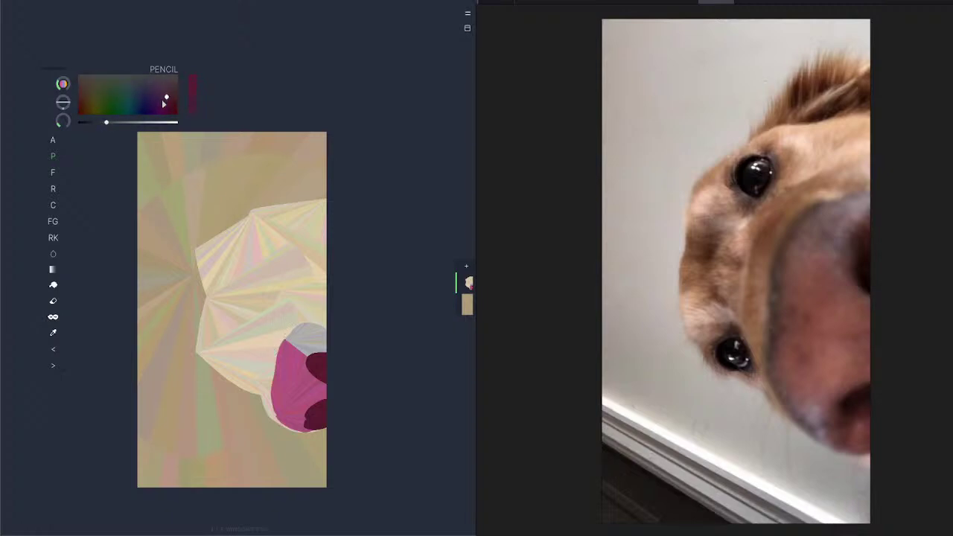
mouse_move(277, 376)
left_mouse_down()
mouse_move(281, 343)
mouse_move(283, 426)
mouse_move(272, 386)
mouse_move(280, 332)
mouse_move(298, 326)
mouse_move(282, 349)
left_mouse_up()
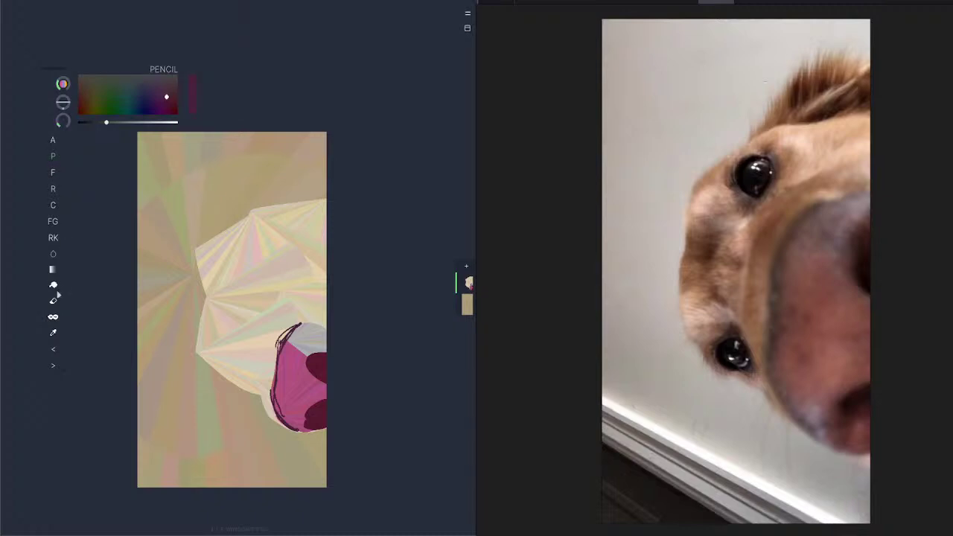
Step: Set the pencil size to 17, paint dark brown strokes beside the nose and cover the muzzle with ochre fur strokes
left_click(54, 330)
left_click(255, 332)
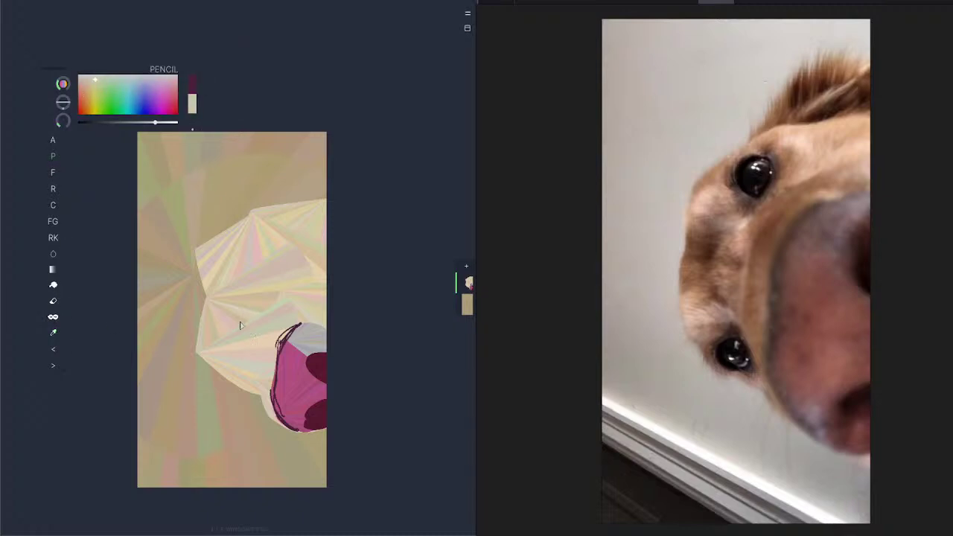
left_click_drag(135, 124, 119, 122)
left_click(88, 90)
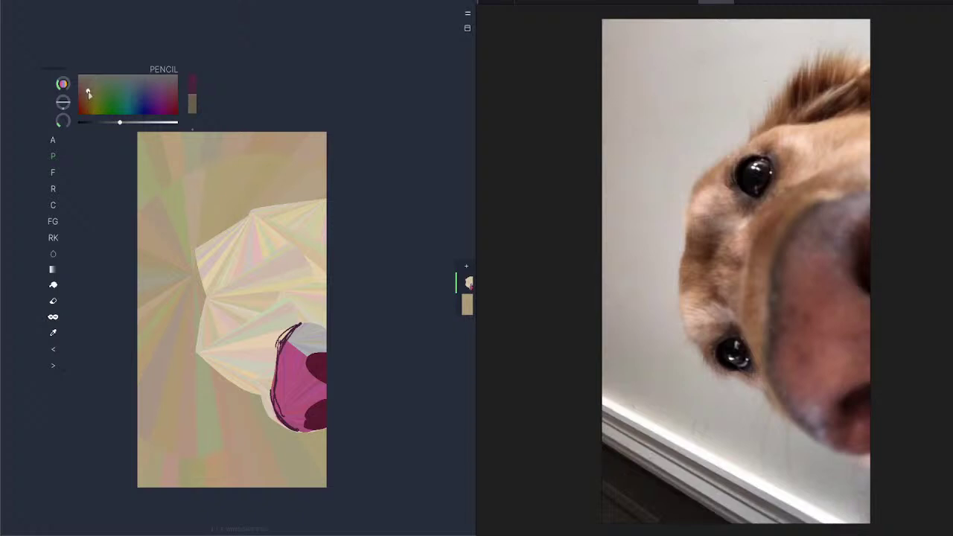
left_click_drag(61, 118, 45, 110)
mouse_move(273, 326)
left_mouse_down()
mouse_move(266, 385)
mouse_move(277, 324)
mouse_move(299, 310)
left_mouse_up()
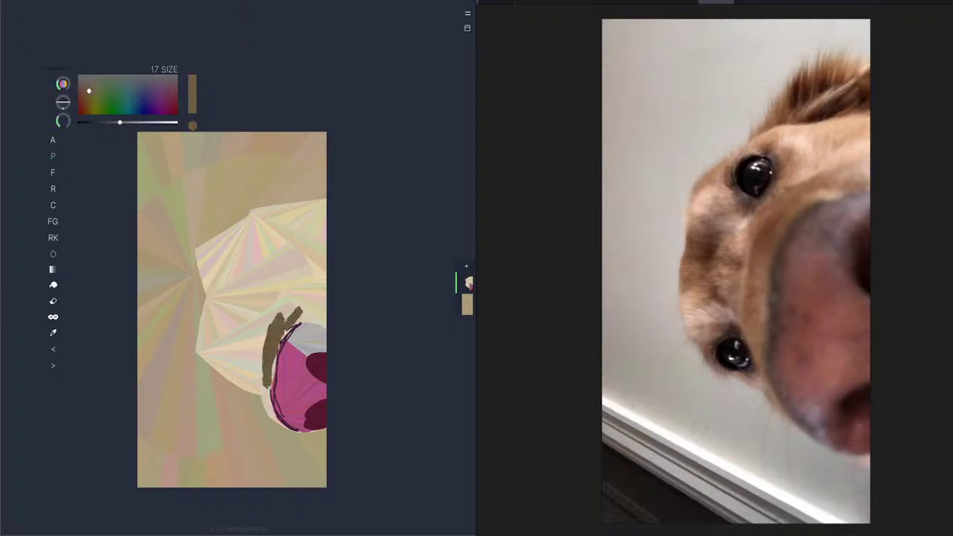
left_click_drag(135, 121, 149, 122)
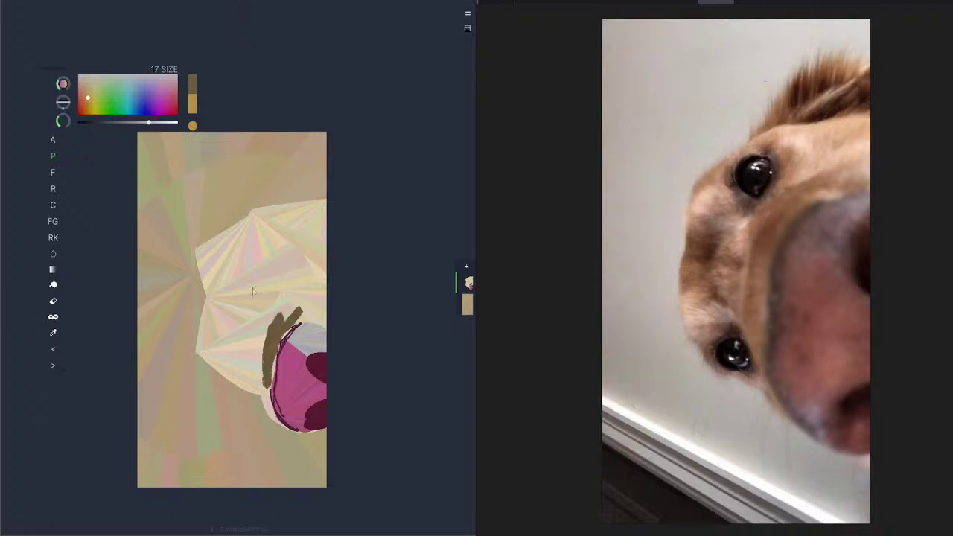
mouse_move(279, 318)
left_mouse_down()
mouse_move(313, 302)
mouse_move(335, 329)
mouse_move(286, 284)
mouse_move(304, 269)
mouse_move(322, 280)
mouse_move(283, 291)
mouse_move(231, 328)
mouse_move(260, 343)
mouse_move(262, 376)
mouse_move(253, 317)
left_mouse_up()
Step: Review the Pencil tool's settings and draw black test scribbles over the head and background at different zoom levels
left_click(56, 159)
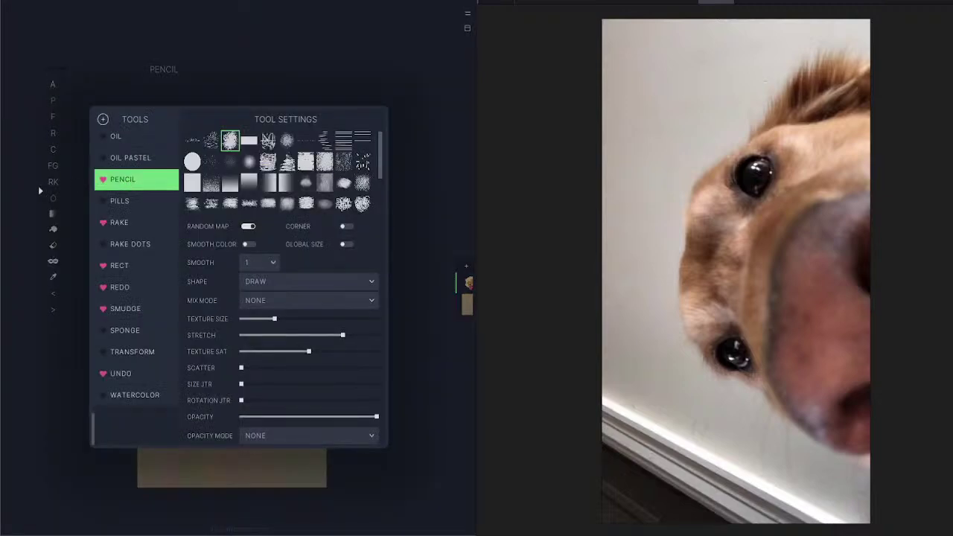
left_click(39, 190)
left_click_drag(124, 123, 49, 132)
mouse_move(177, 216)
left_mouse_down()
mouse_move(175, 351)
mouse_move(228, 432)
mouse_move(208, 173)
mouse_move(250, 263)
mouse_move(380, 273)
left_mouse_up()
scroll(288, 284, "up", 3)
scroll(290, 281, "up", 3)
scroll(357, 267, "down", 3)
mouse_move(303, 72)
left_mouse_down()
mouse_move(332, 142)
mouse_move(234, 223)
mouse_move(190, 380)
mouse_move(175, 171)
mouse_move(300, 292)
mouse_move(372, 198)
mouse_move(344, 47)
left_mouse_up()
mouse_move(166, 149)
left_mouse_down()
mouse_move(410, 171)
mouse_move(269, 93)
mouse_move(461, 142)
left_mouse_up()
scroll(323, 191, "down", 10)
scroll(323, 194, "up", 8)
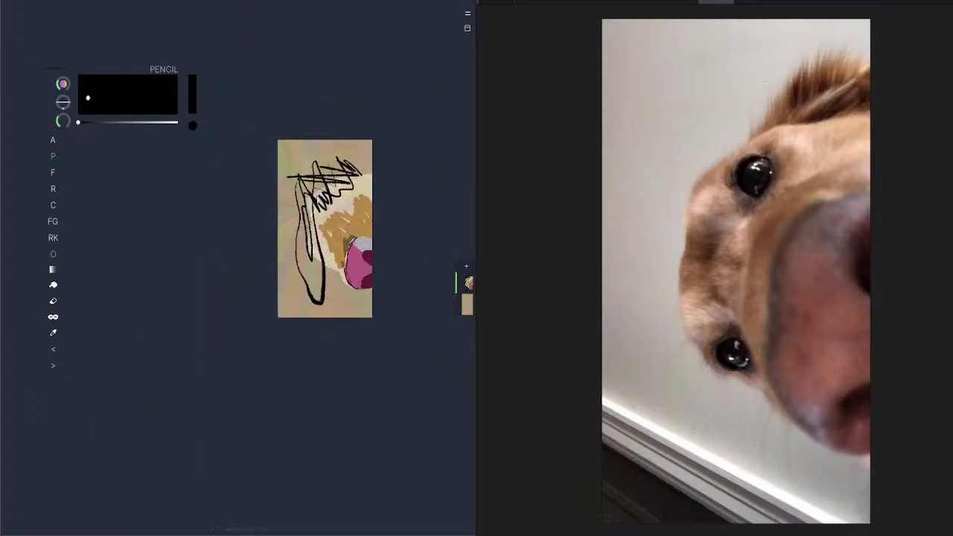
left_click_drag(366, 304, 237, 290)
Step: Undo the black scribbles, draw a short black curl beside the muzzle and undo it as well
left_click(54, 349)
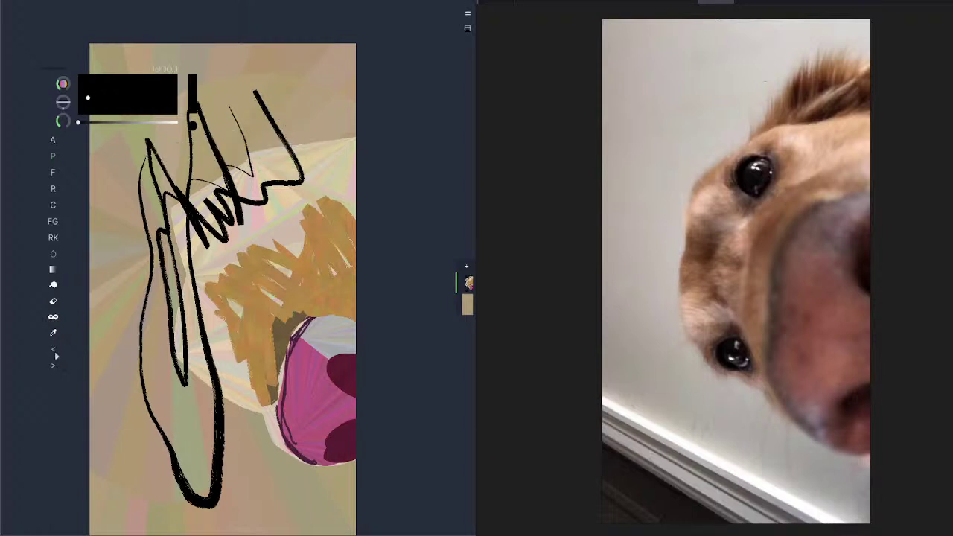
left_click(53, 349)
left_click(54, 349)
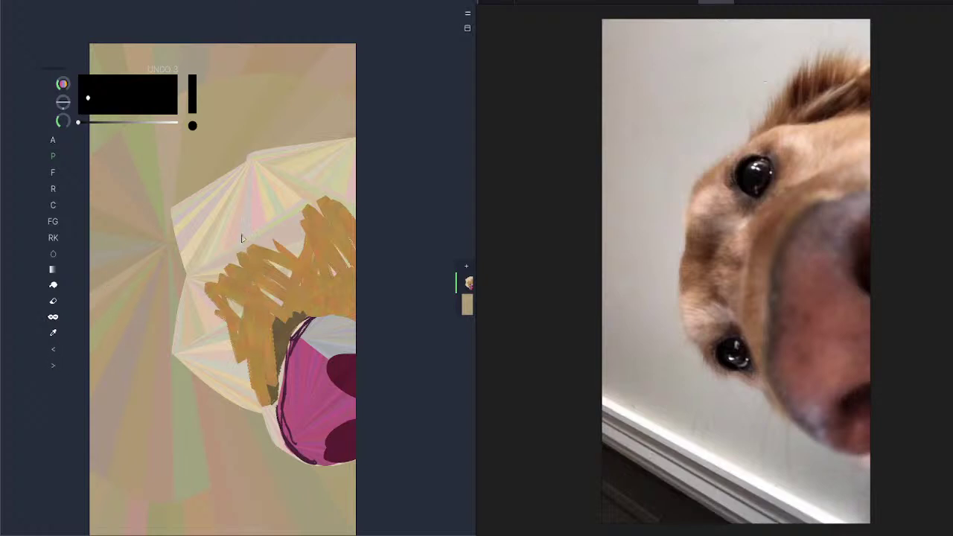
mouse_move(215, 265)
left_mouse_down()
mouse_move(222, 335)
mouse_move(250, 346)
left_mouse_up()
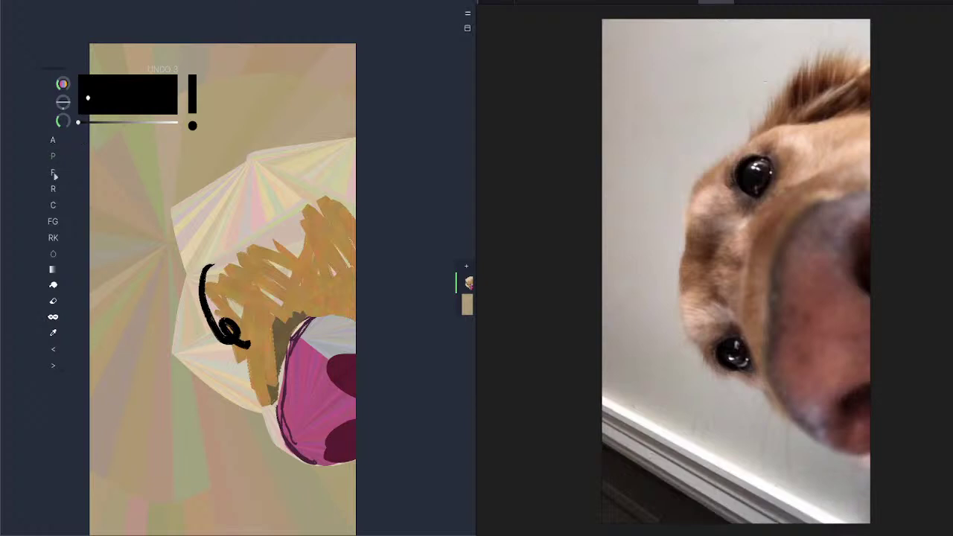
left_click(54, 349)
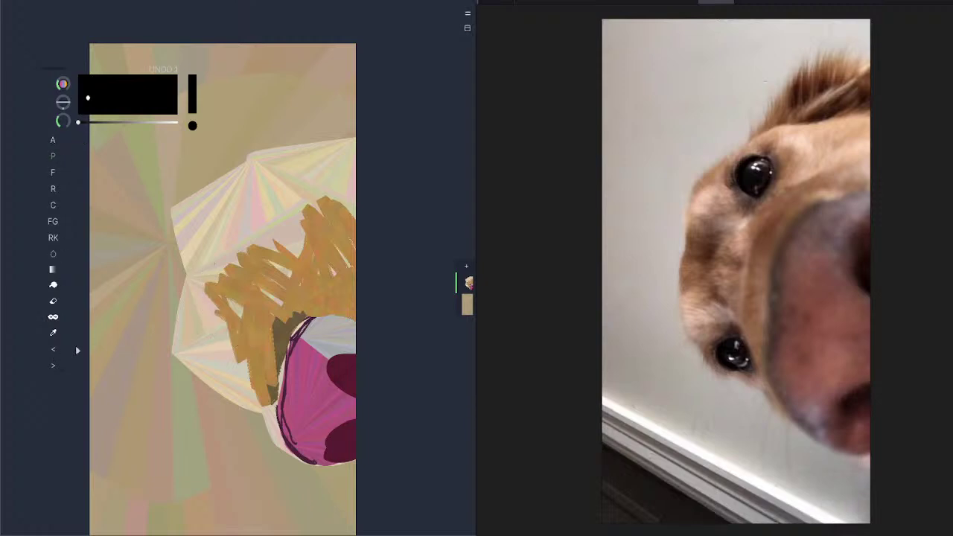
Step: Sample the ochre fur colour and extend the pencil strokes around the nose, across the lower face and up towards the forehead
left_click(466, 305)
mouse_move(53, 332)
left_mouse_down()
mouse_move(240, 325)
mouse_move(232, 368)
left_mouse_up()
mouse_move(208, 299)
left_mouse_down()
mouse_move(216, 358)
mouse_move(208, 297)
mouse_move(251, 390)
mouse_move(198, 283)
mouse_move(187, 322)
mouse_move(196, 291)
mouse_move(244, 402)
mouse_move(276, 434)
mouse_move(267, 394)
mouse_move(274, 428)
mouse_move(299, 455)
mouse_move(289, 348)
mouse_move(324, 303)
mouse_move(301, 327)
mouse_move(331, 312)
mouse_move(294, 337)
left_mouse_up()
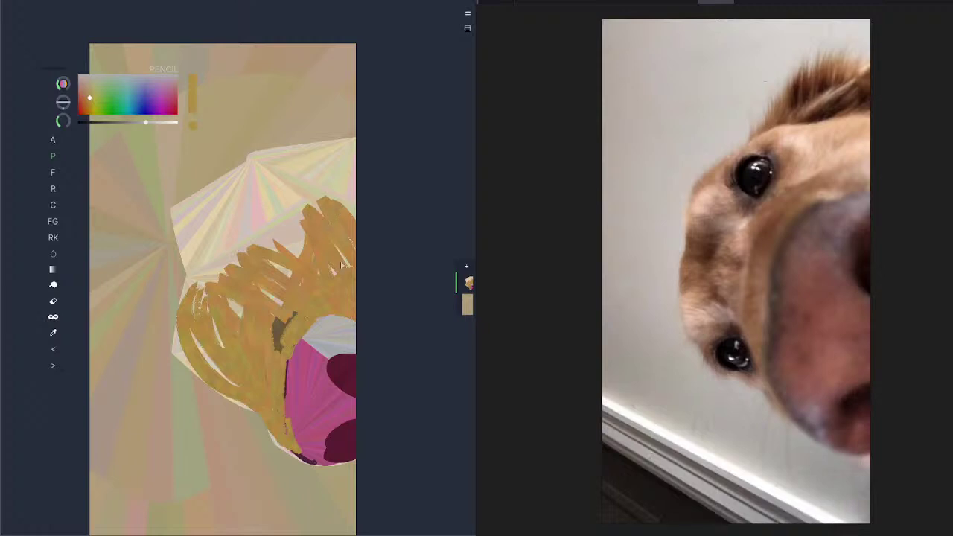
mouse_move(321, 225)
left_mouse_down()
mouse_move(333, 256)
mouse_move(283, 245)
mouse_move(302, 234)
left_mouse_up()
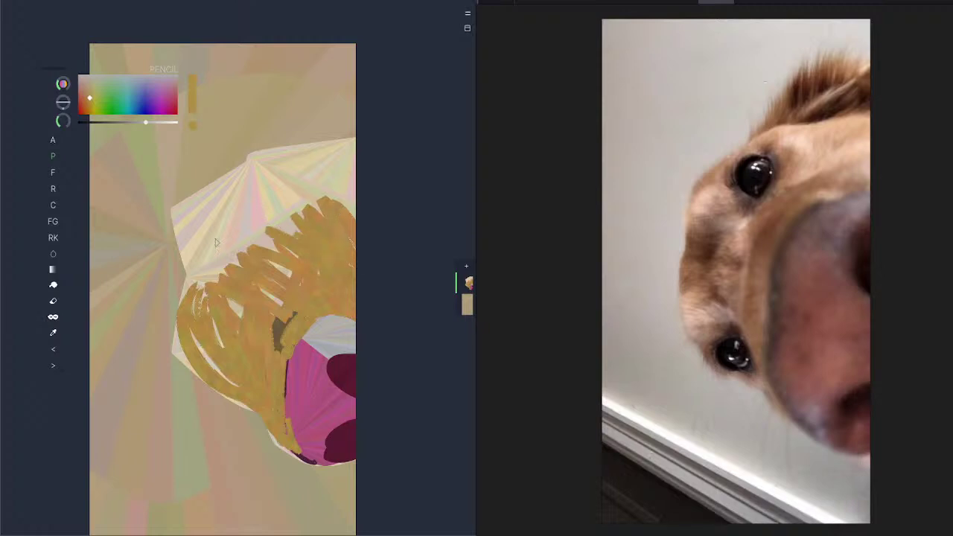
left_click_drag(221, 204, 199, 256)
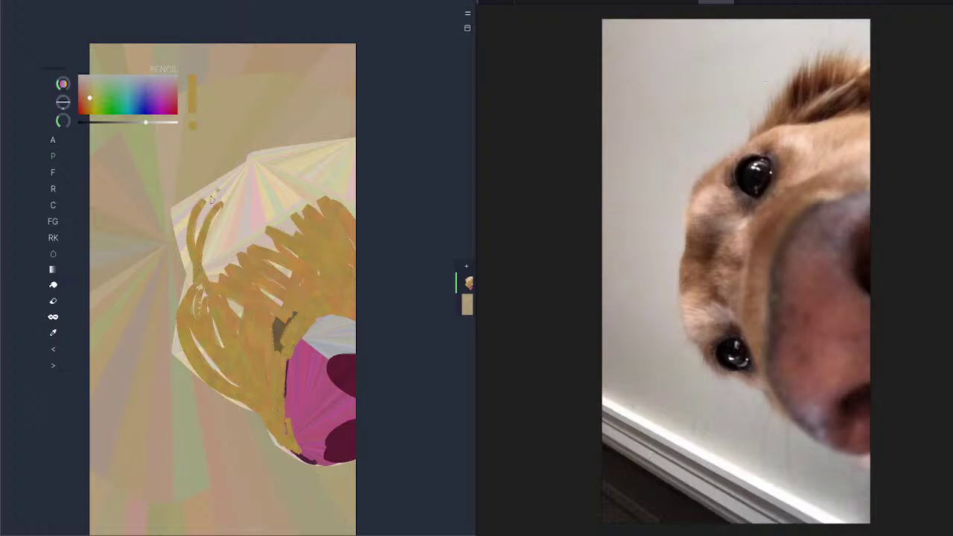
left_click_drag(216, 192, 197, 256)
Step: Brighten the ochre and fill the upper part of the dog's head with golden pencil strokes
left_click_drag(146, 121, 155, 122)
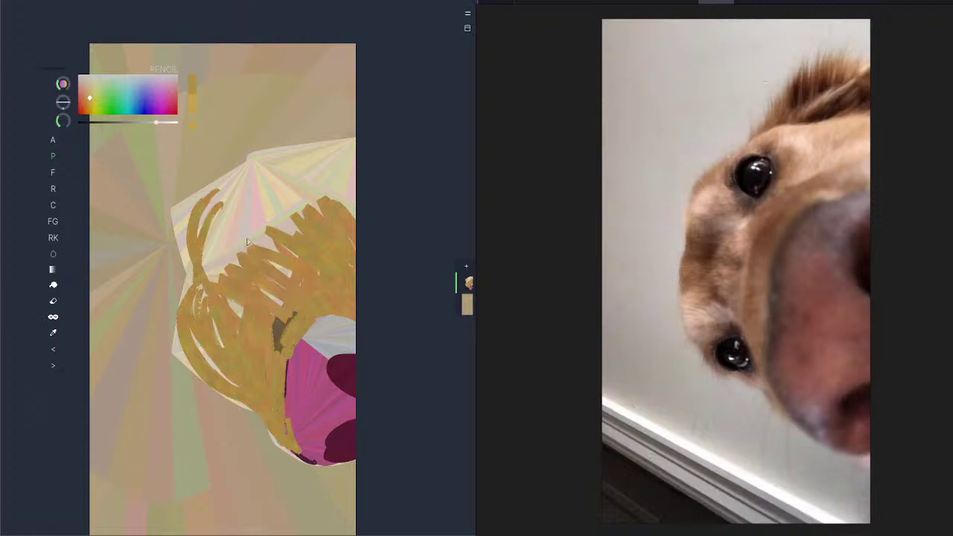
left_click_drag(238, 207, 207, 259)
mouse_move(220, 194)
left_mouse_down()
mouse_move(200, 257)
mouse_move(243, 246)
mouse_move(212, 221)
mouse_move(227, 255)
mouse_move(256, 239)
mouse_move(250, 199)
mouse_move(350, 153)
left_mouse_up()
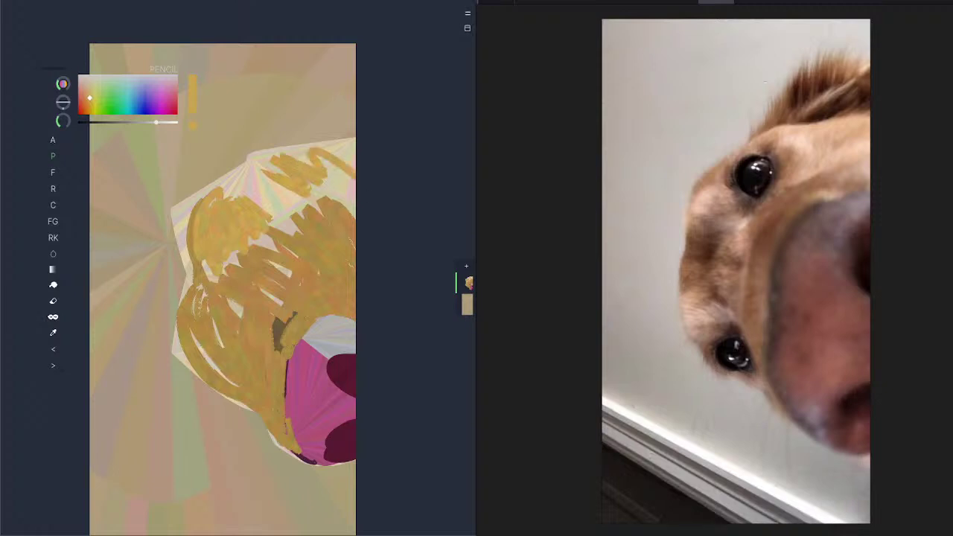
Step: Lighten the colour further, enlarge the pencil to size 47 and paint broad yellow strokes along the head's upper edge
left_click_drag(158, 121, 163, 123)
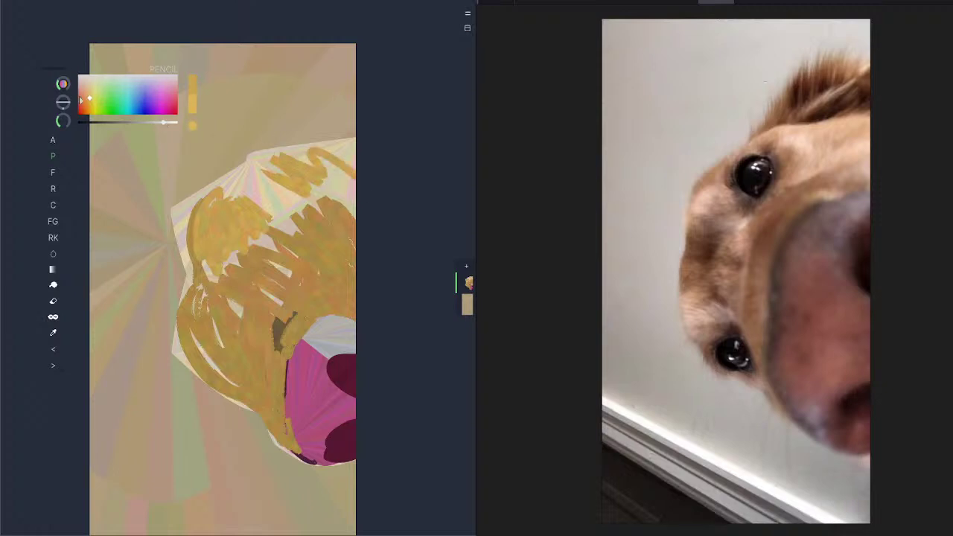
left_click_drag(66, 117, 64, 116)
left_click_drag(251, 183, 388, 145)
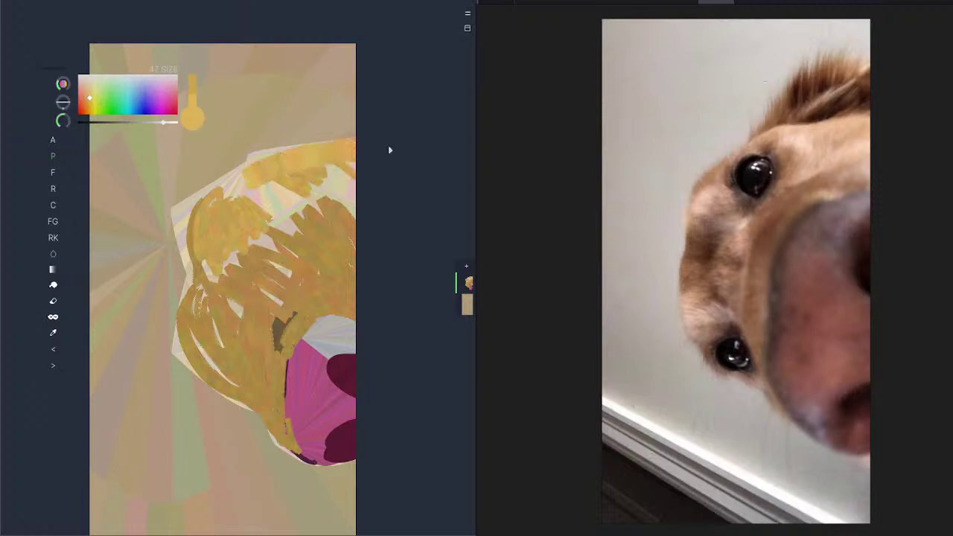
left_click_drag(262, 167, 354, 139)
left_click_drag(290, 175, 361, 177)
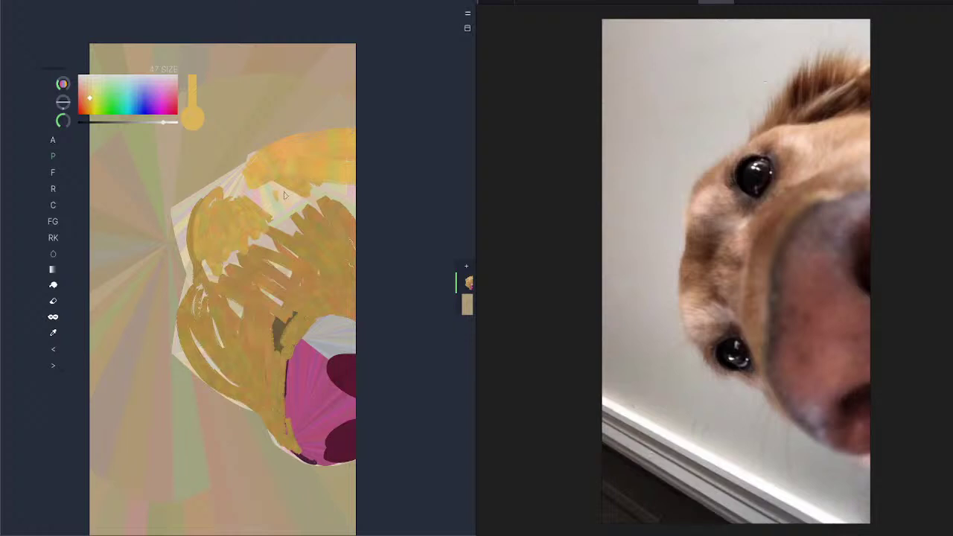
mouse_move(276, 194)
left_mouse_down()
mouse_move(249, 201)
mouse_move(241, 189)
mouse_move(258, 172)
mouse_move(223, 204)
mouse_move(243, 173)
mouse_move(189, 224)
mouse_move(206, 215)
mouse_move(192, 239)
mouse_move(204, 198)
left_mouse_up()
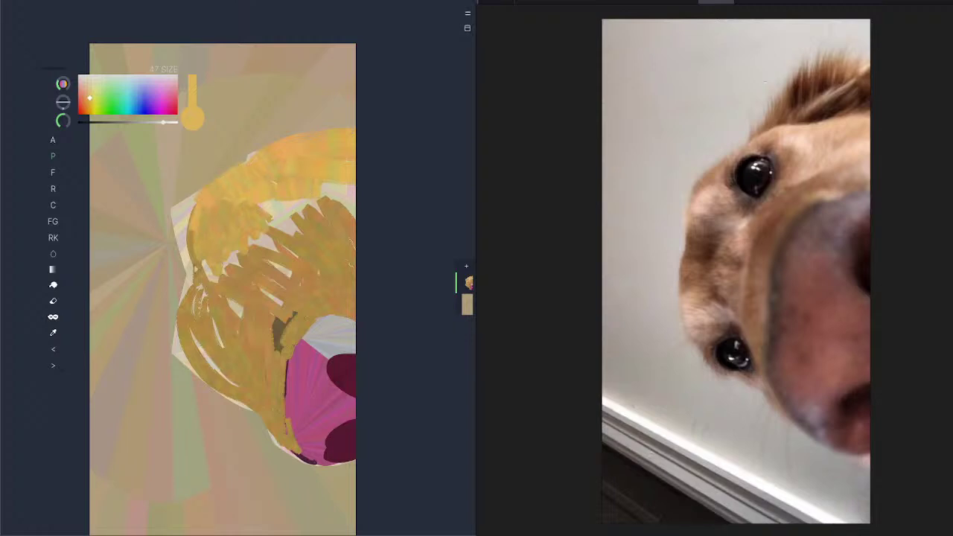
Step: Undo the last stroke, darken the colour to brown and paint a dark patch between the forehead and lower face
left_click(53, 349)
left_click(133, 122)
mouse_move(210, 278)
left_mouse_down()
mouse_move(213, 268)
mouse_move(200, 294)
mouse_move(233, 260)
left_mouse_up()
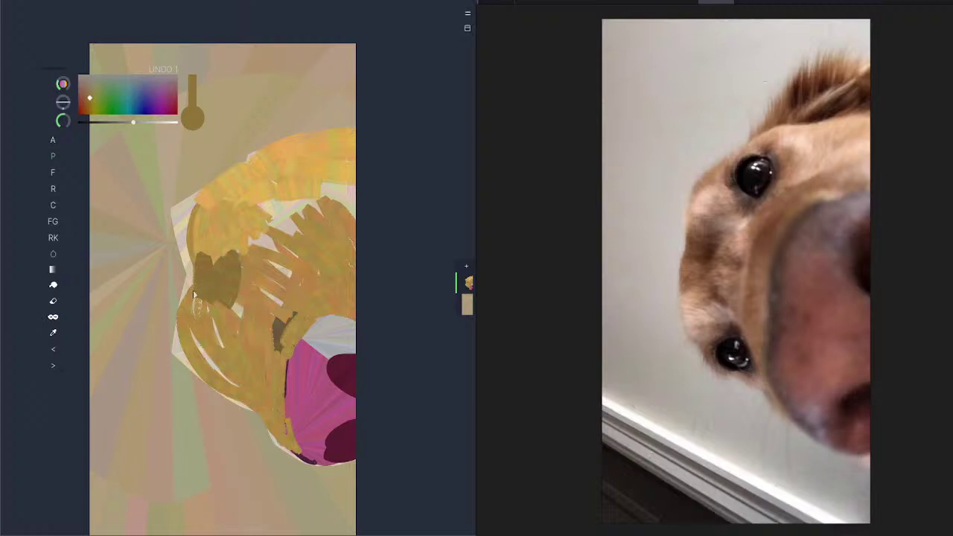
mouse_move(193, 295)
left_mouse_down()
mouse_move(221, 301)
mouse_move(180, 318)
mouse_move(212, 315)
left_mouse_up()
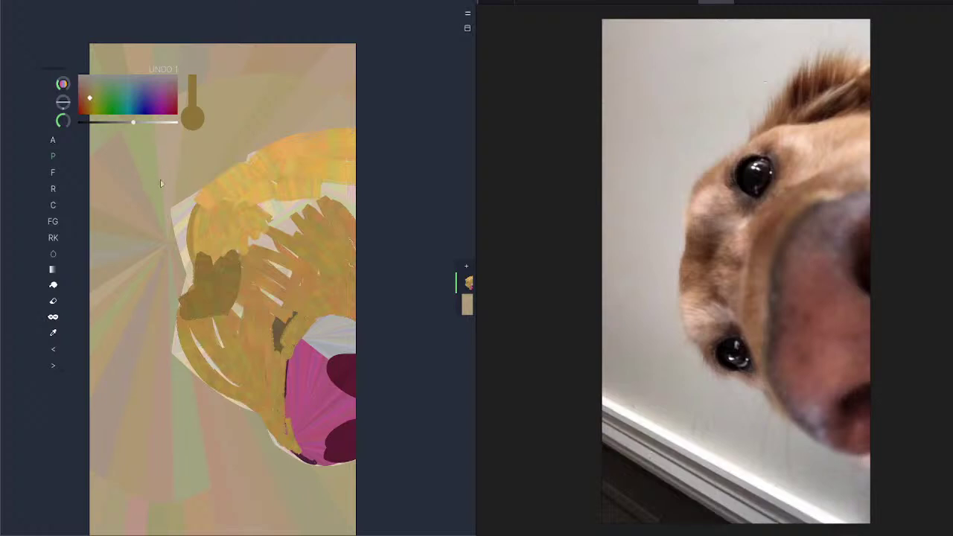
left_click_drag(204, 277, 195, 305)
Step: Paint an orange patch over the brown area between the eyes and a pale yellow patch just below it
left_click_drag(134, 122, 150, 124)
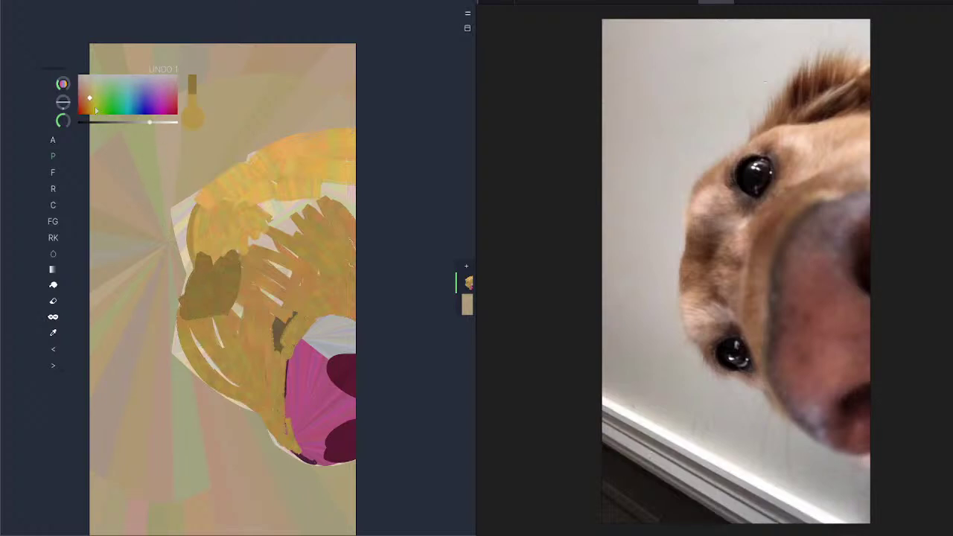
left_click_drag(96, 110, 87, 101)
mouse_move(204, 284)
left_mouse_down()
mouse_move(212, 291)
mouse_move(200, 300)
left_mouse_up()
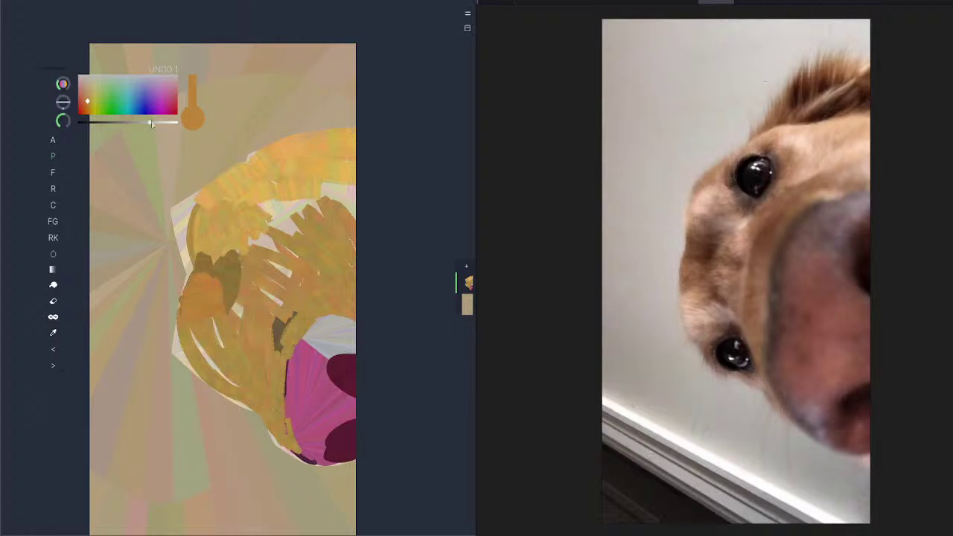
left_click_drag(151, 123, 172, 122)
left_click_drag(93, 89, 92, 93)
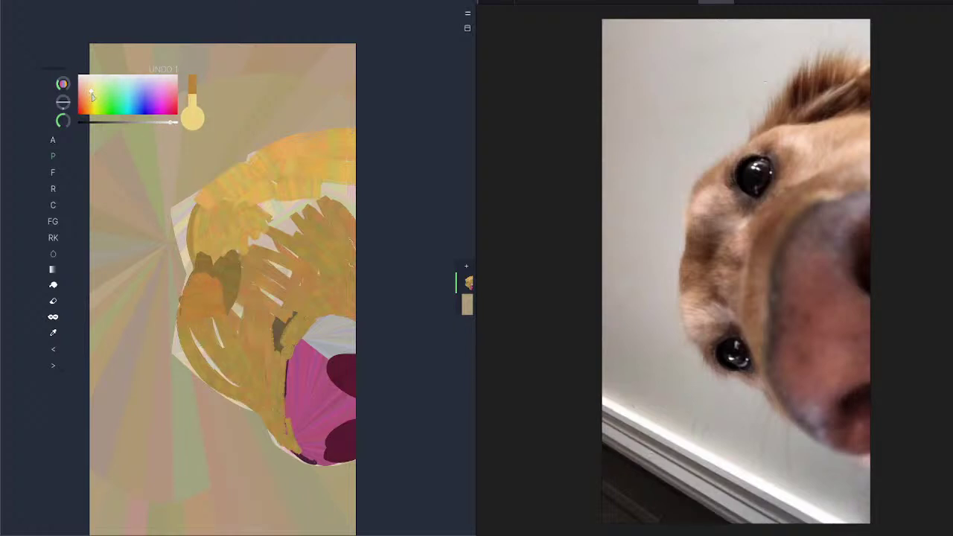
mouse_move(196, 322)
left_mouse_down()
mouse_move(200, 351)
mouse_move(206, 322)
mouse_move(222, 349)
mouse_move(184, 327)
mouse_move(192, 356)
left_mouse_up()
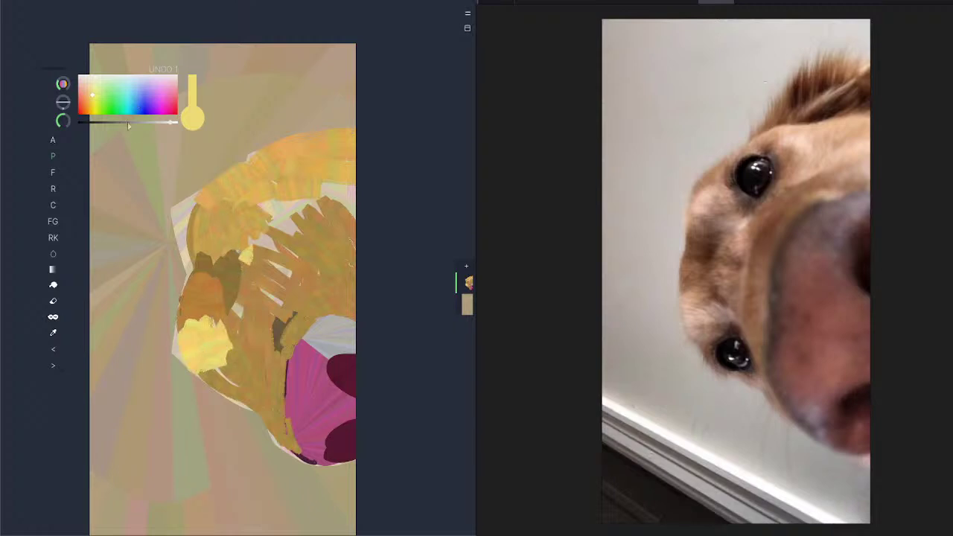
Step: Darken the colour to near-black and paint the dog's two eyes as round pencil blobs
left_click_drag(128, 123, 87, 123)
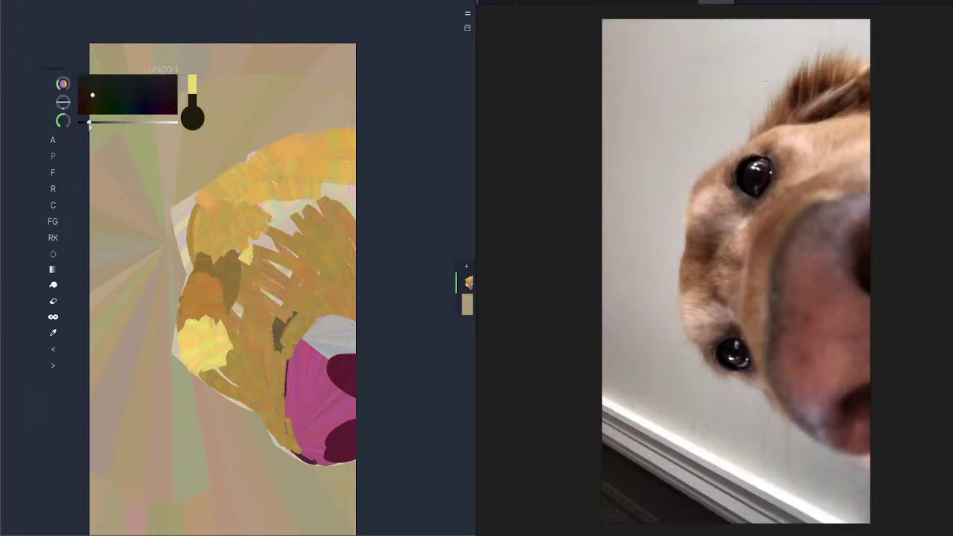
mouse_move(250, 206)
left_mouse_down()
mouse_move(243, 195)
mouse_move(225, 210)
mouse_move(256, 195)
mouse_move(238, 207)
mouse_move(242, 215)
mouse_move(253, 201)
mouse_move(244, 224)
left_mouse_up()
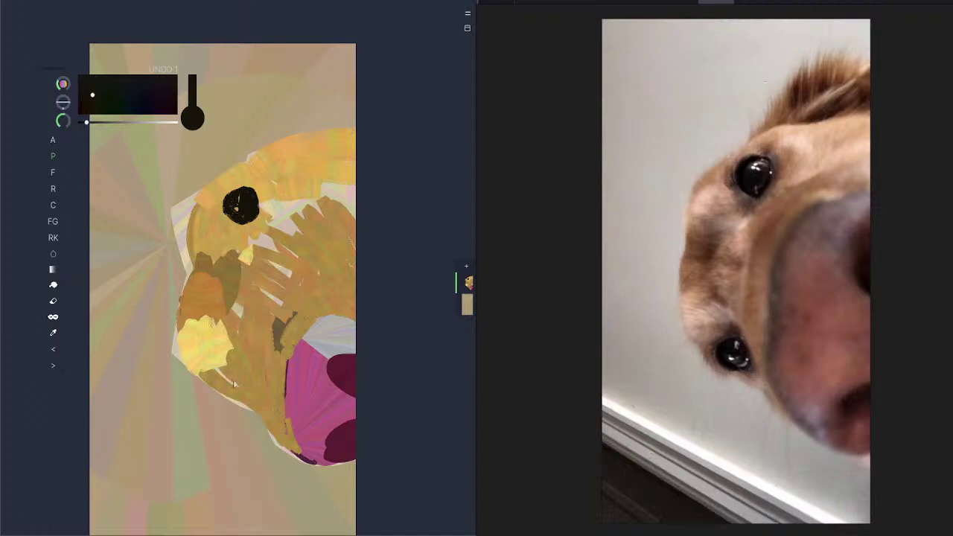
mouse_move(233, 383)
left_mouse_down()
mouse_move(222, 373)
mouse_move(245, 388)
mouse_move(237, 372)
mouse_move(243, 387)
left_mouse_up()
Step: Pick a purple, outline the nose's edge, then darken the purple and fill the upper part of the nose
left_click(159, 121)
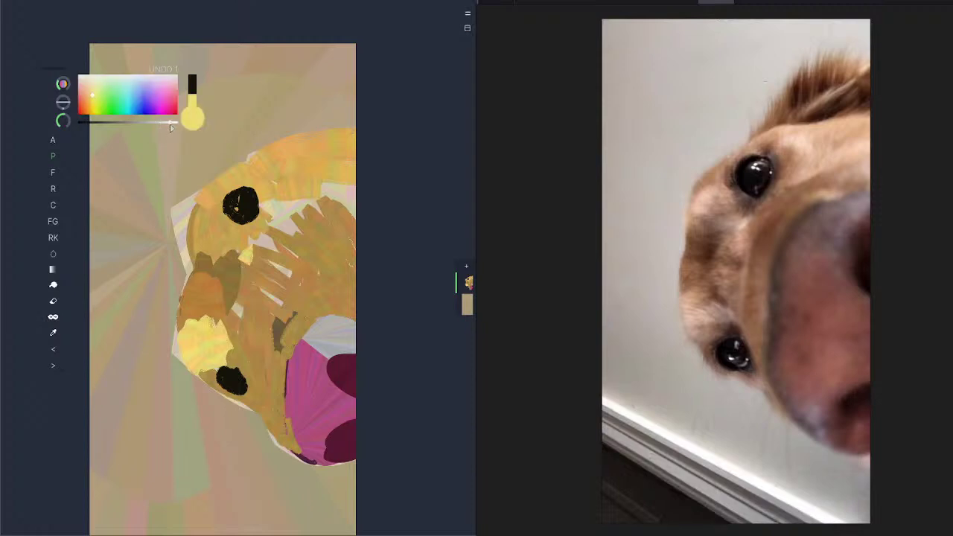
mouse_move(112, 98)
left_mouse_down()
mouse_move(166, 92)
mouse_move(152, 127)
left_mouse_up()
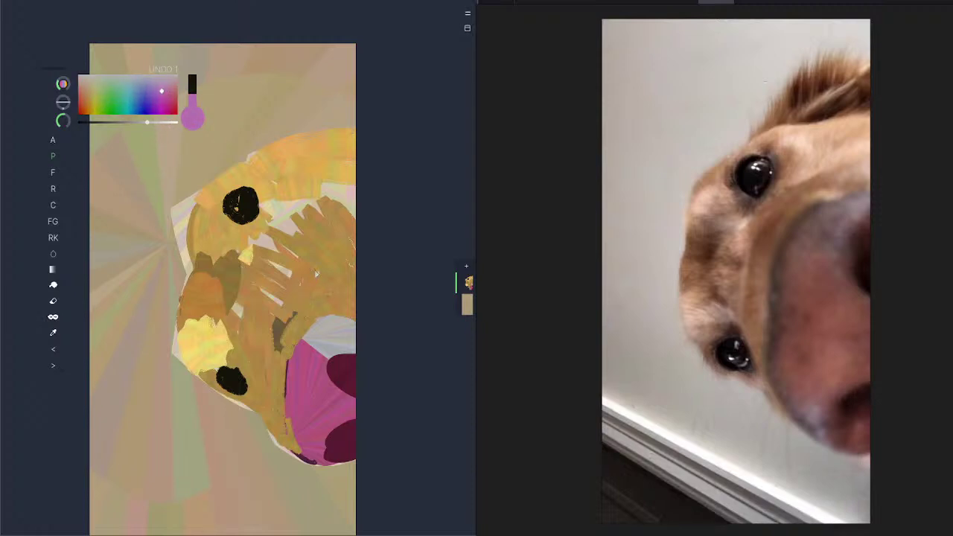
mouse_move(314, 248)
left_mouse_down()
mouse_move(295, 269)
mouse_move(292, 371)
mouse_move(310, 264)
mouse_move(301, 317)
left_mouse_up()
left_click_drag(137, 125, 121, 123)
mouse_move(314, 252)
left_mouse_down()
mouse_move(291, 357)
mouse_move(315, 314)
left_mouse_up()
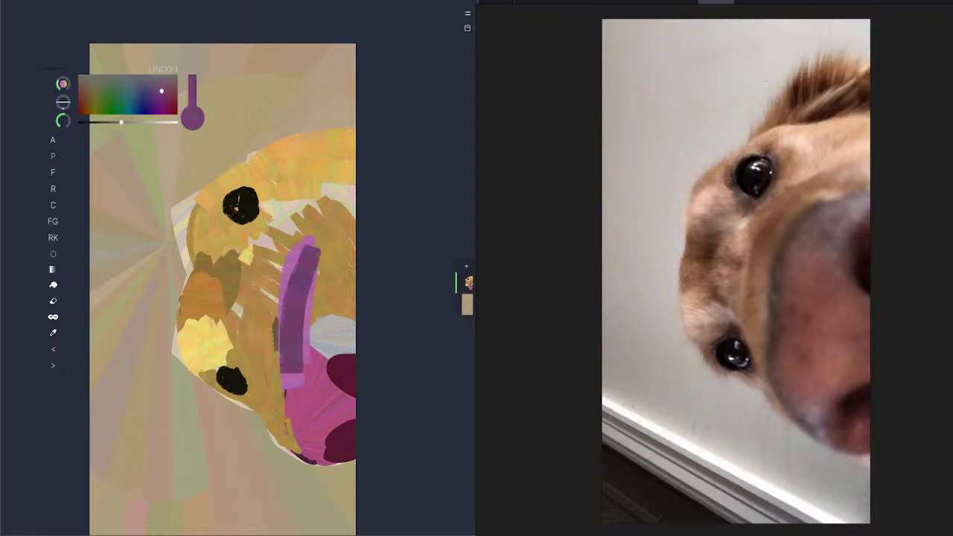
mouse_move(349, 244)
left_mouse_down()
mouse_move(317, 291)
mouse_move(331, 339)
mouse_move(351, 240)
left_mouse_up()
Step: Lighten the colour, shift it to blue-grey and paint a patch over the nose's upper end
left_click_drag(120, 122, 131, 123)
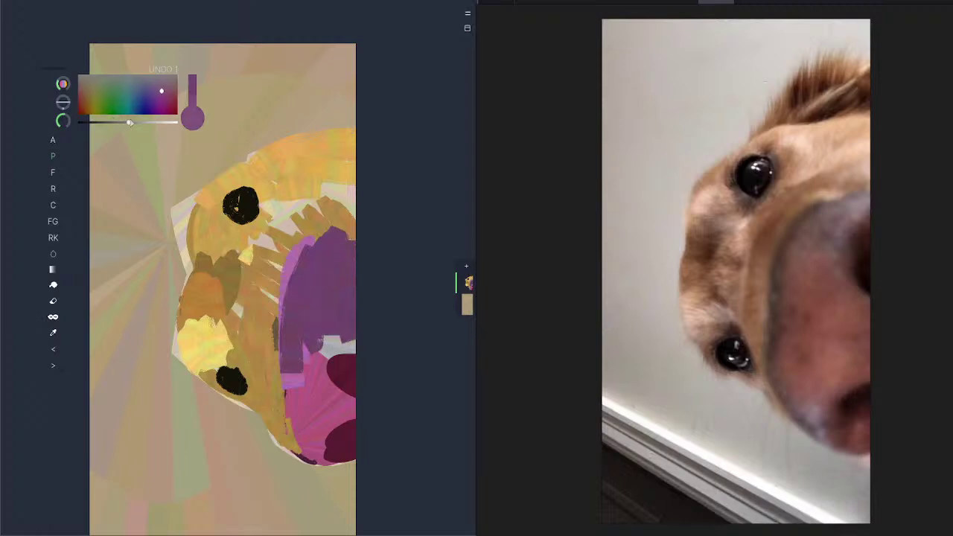
left_click(149, 85)
left_click_drag(351, 223, 302, 262)
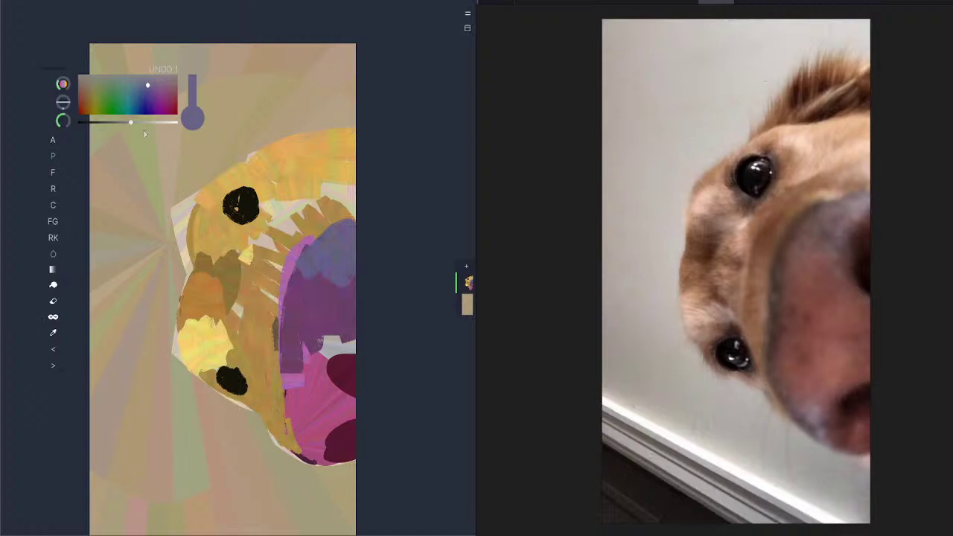
Step: Cover the nose's lower purple area with sampled magenta pencil strokes and smudge the transition into the blue-grey
left_click(53, 332)
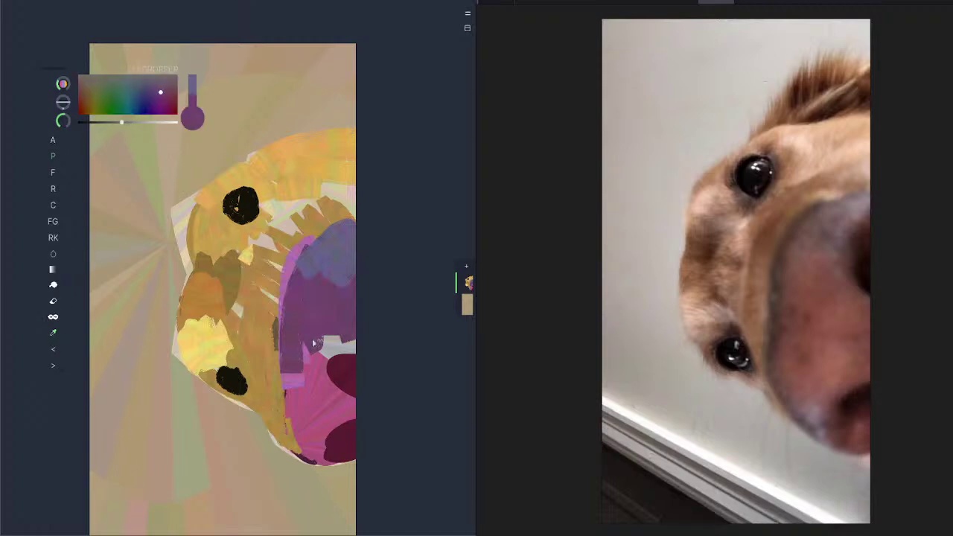
left_click(318, 343)
left_click(319, 331, "alt")
left_click(314, 362, "alt")
left_click_drag(314, 357, 332, 364)
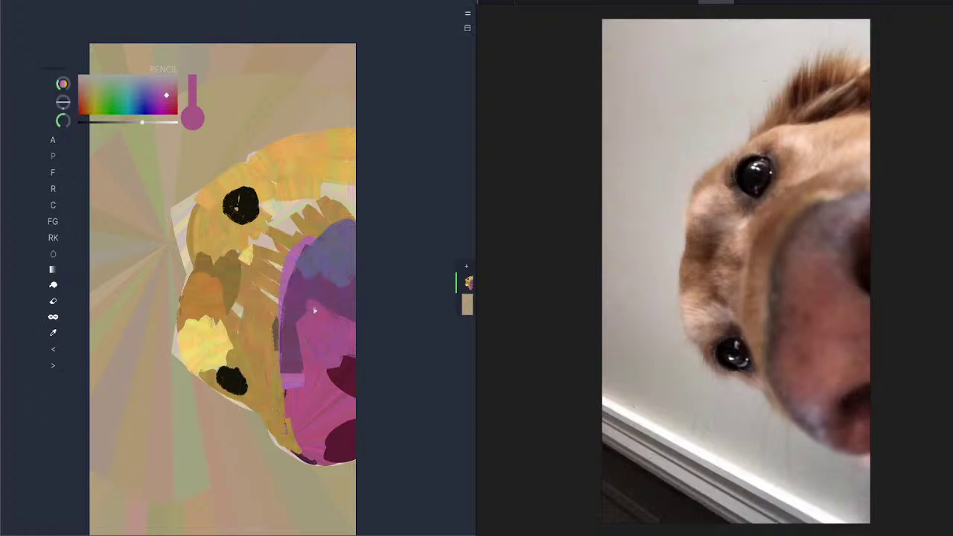
mouse_move(314, 309)
left_mouse_down()
mouse_move(296, 301)
mouse_move(298, 347)
left_mouse_up()
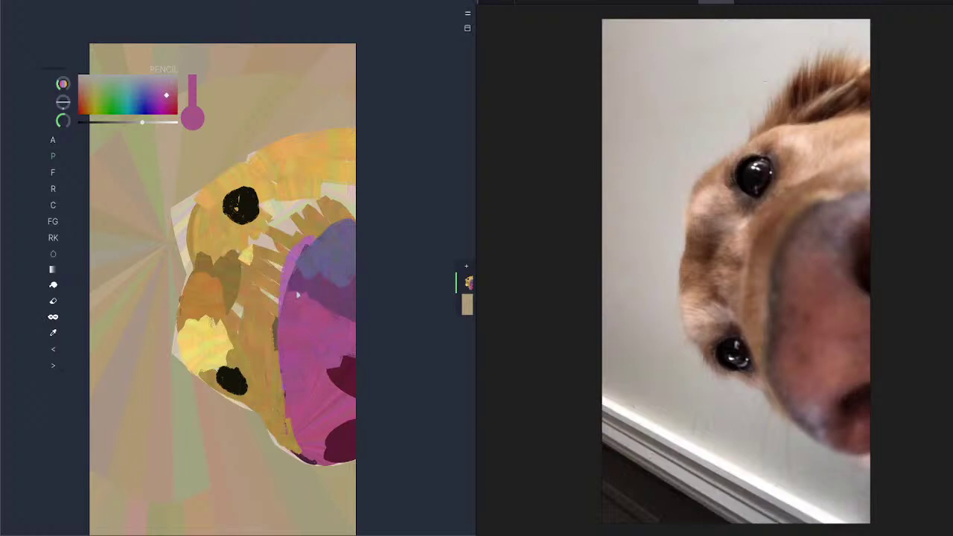
mouse_move(297, 295)
left_mouse_down()
mouse_move(305, 279)
mouse_move(316, 303)
left_mouse_up()
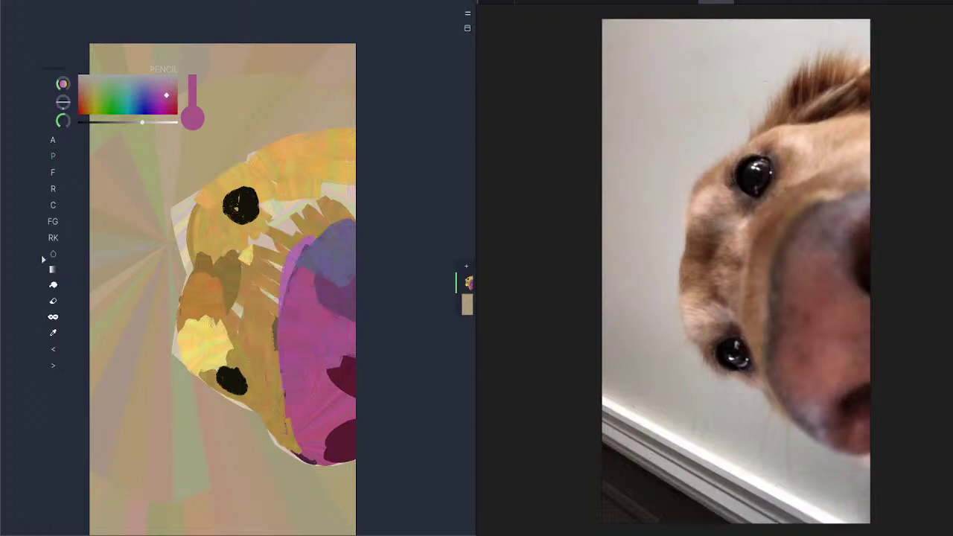
left_click(54, 285)
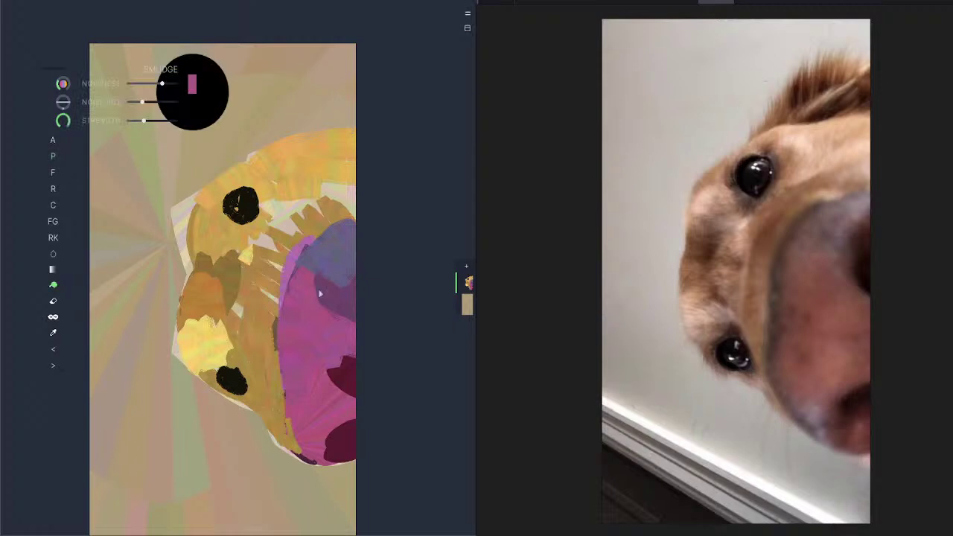
left_click_drag(320, 294, 361, 265)
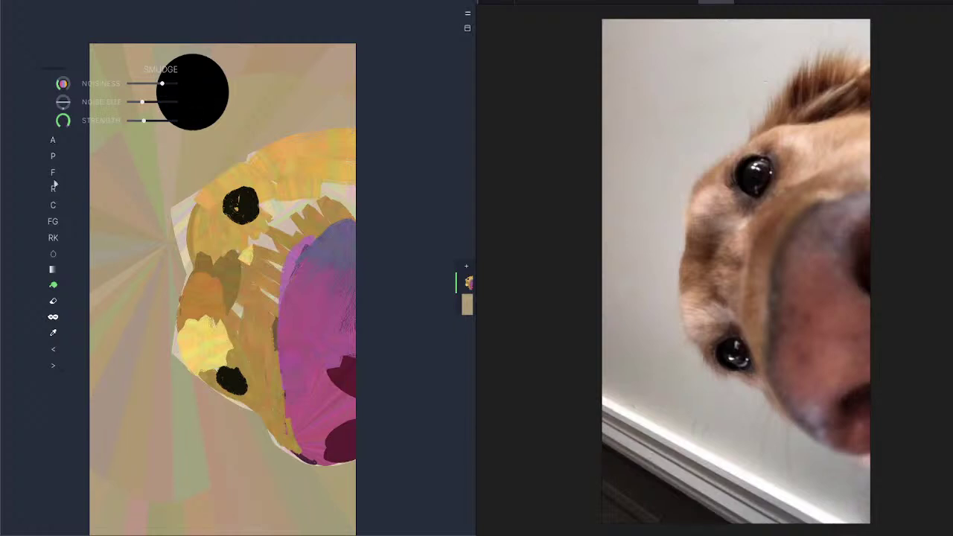
Step: Select the Airbrush Noise tool and examine its tool settings, including the opacity mode
left_click(53, 156)
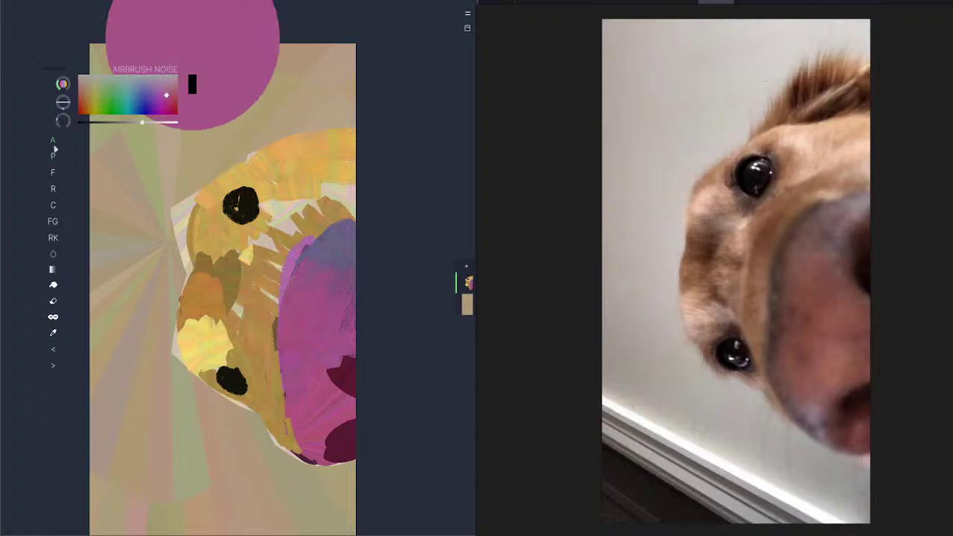
left_click(53, 141)
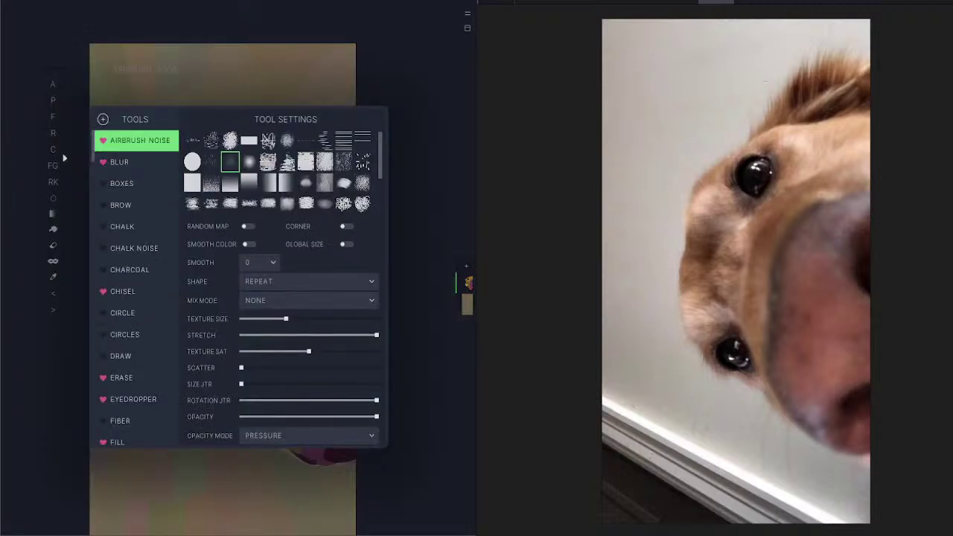
left_click(247, 438)
left_click(213, 440)
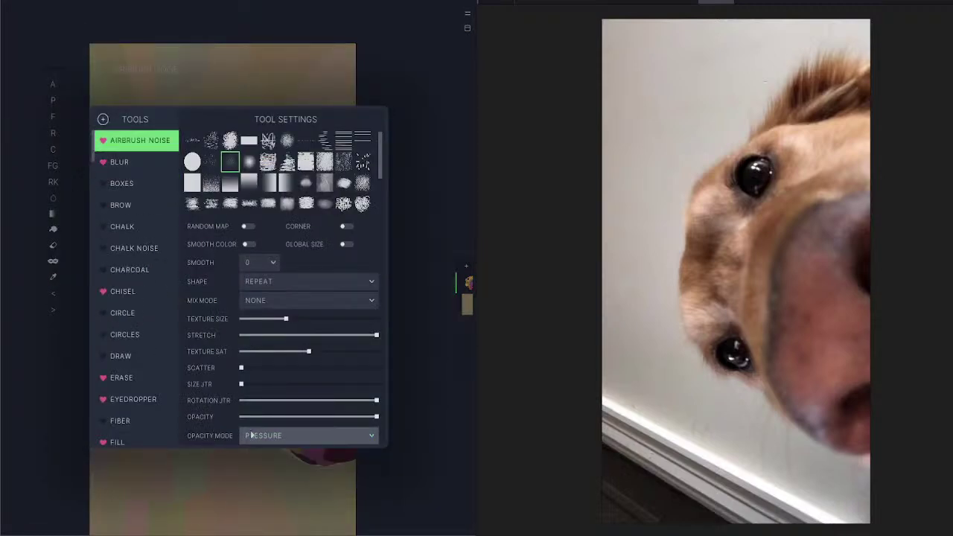
left_click(228, 90)
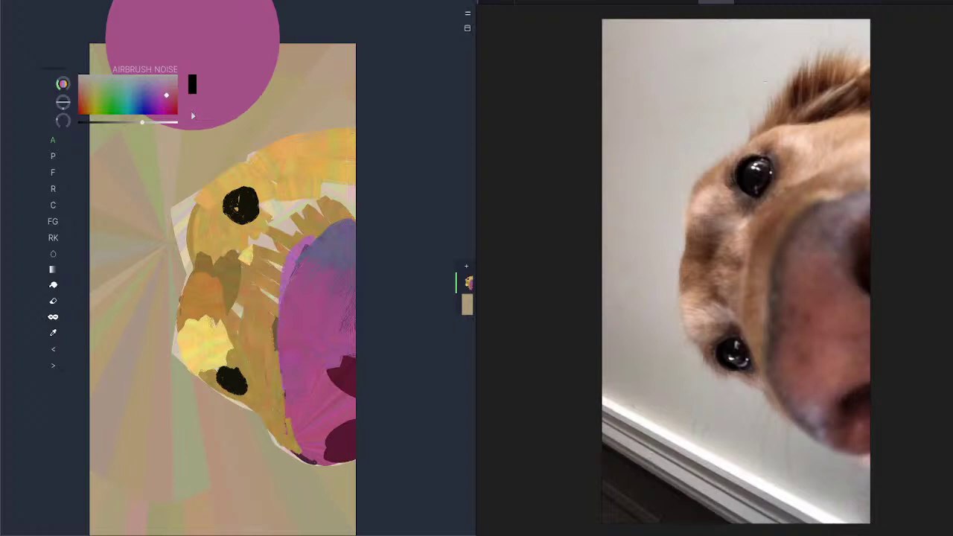
left_click(193, 115)
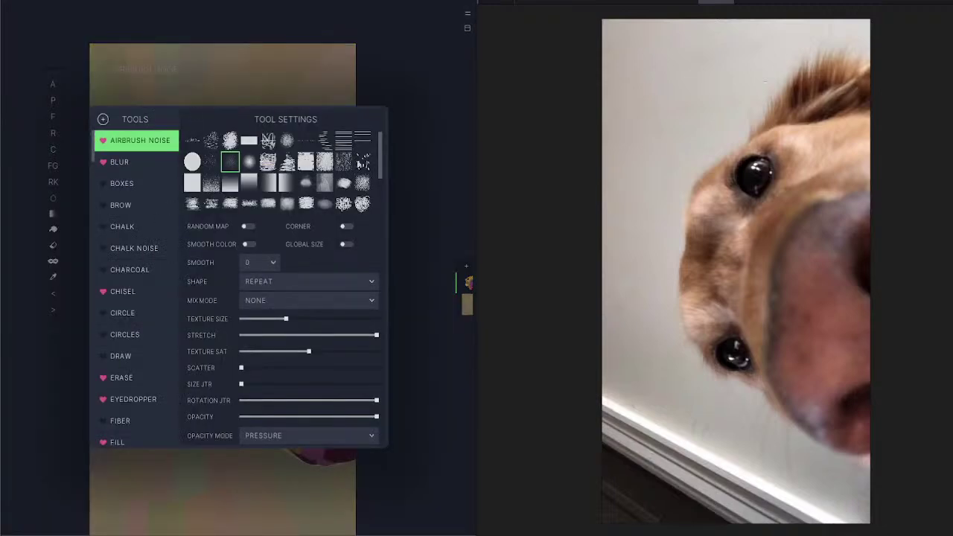
left_click(254, 101)
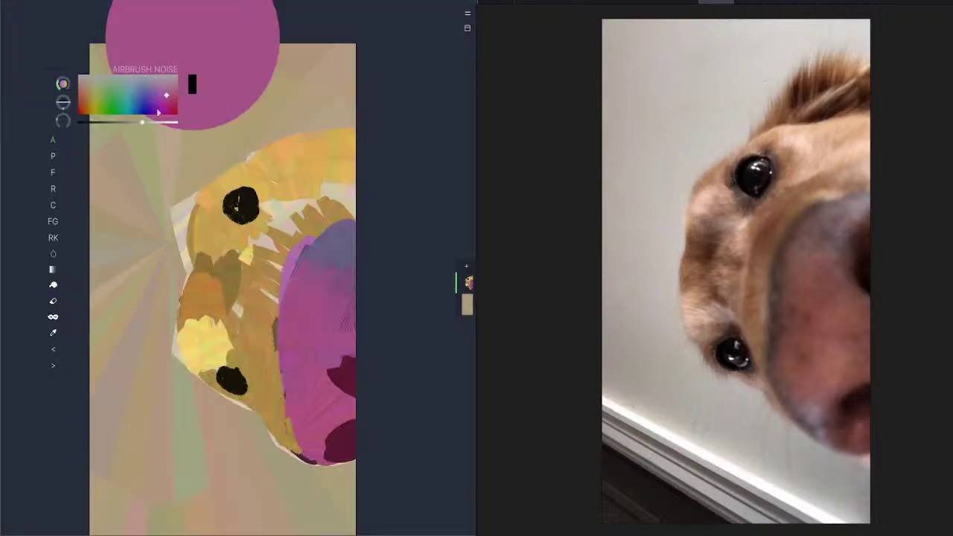
Step: Choose the Blur tool from the tool list and soften the nose's edges into the surrounding fur
left_click(193, 110)
left_click(137, 248)
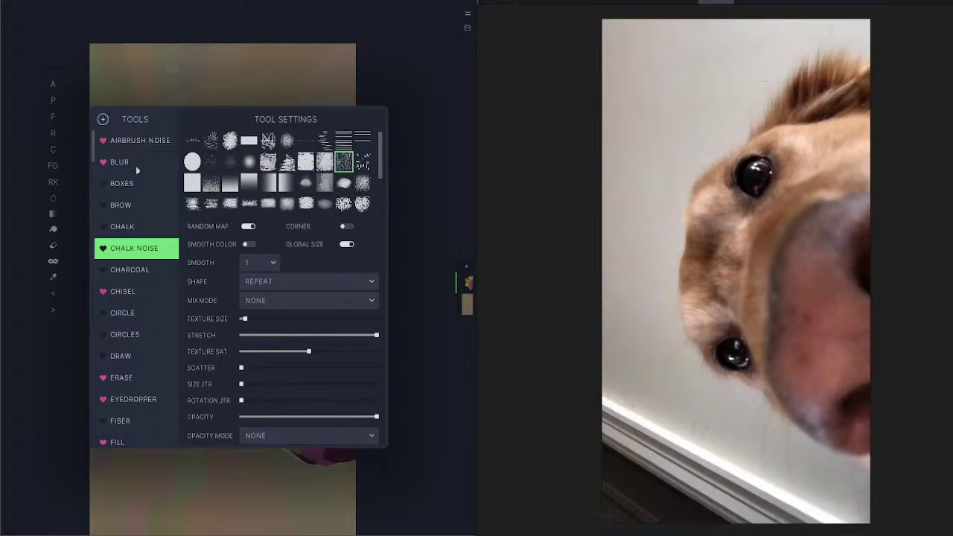
left_click(138, 162)
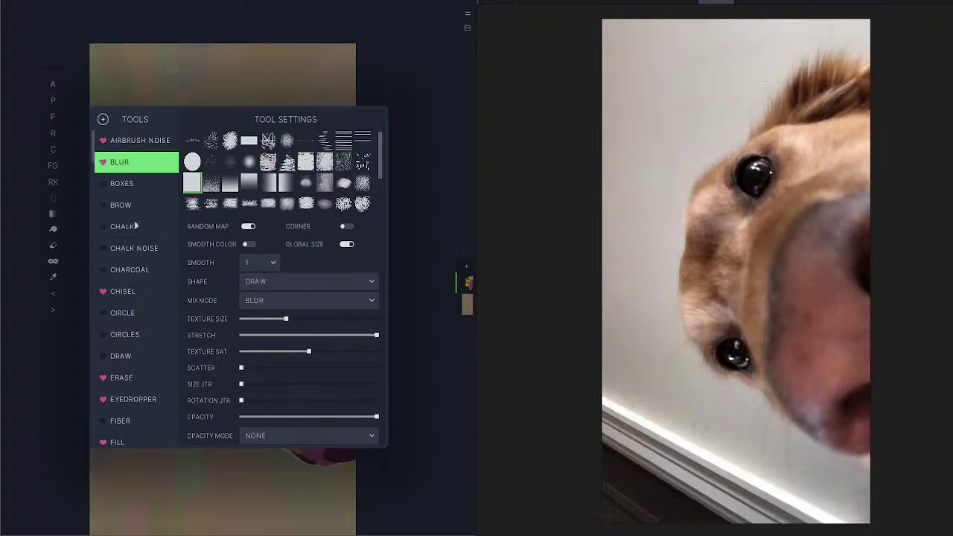
left_click(166, 87)
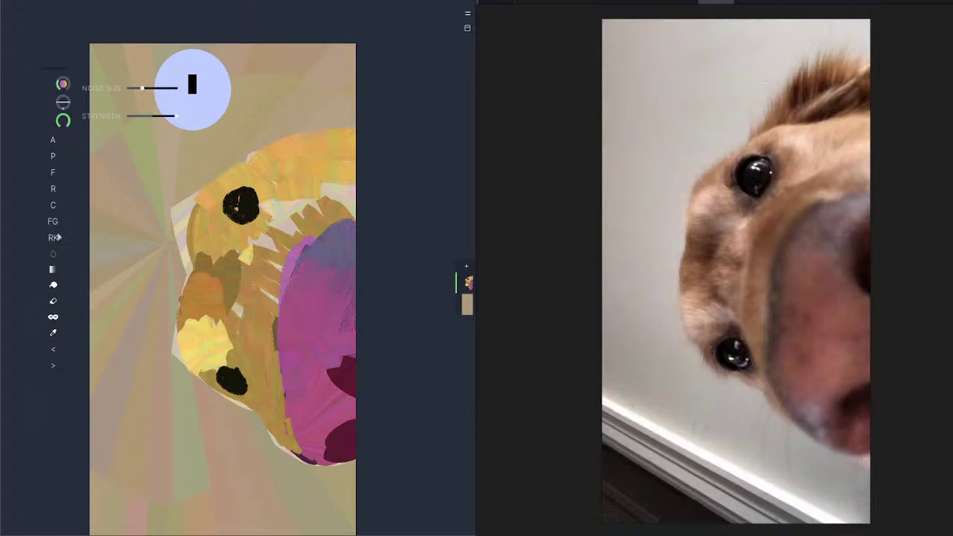
mouse_move(293, 324)
left_mouse_down()
mouse_move(280, 405)
mouse_move(270, 394)
mouse_move(302, 288)
mouse_move(300, 341)
left_mouse_up()
left_click_drag(333, 254, 333, 238)
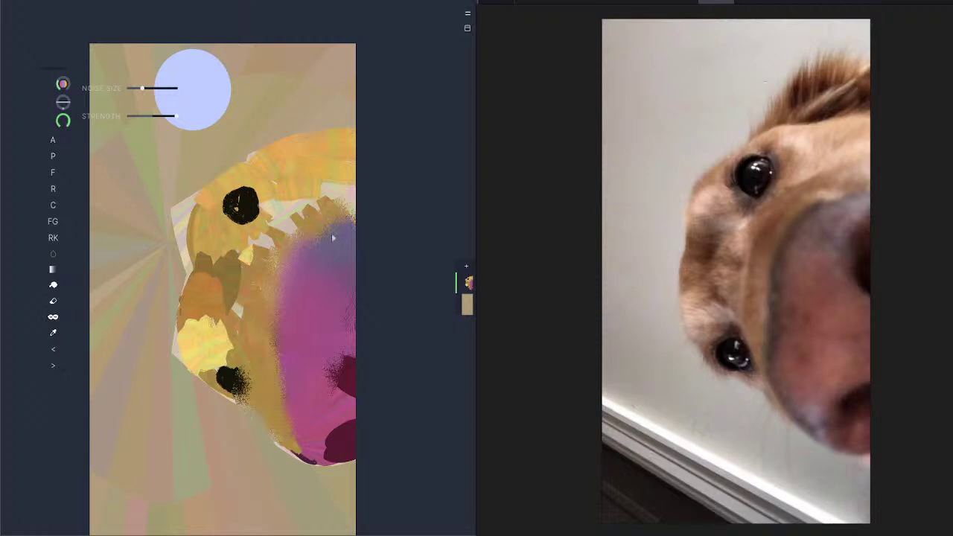
Step: Switch back to the Pencil, try magenta strokes above the nose and undo them
left_click(196, 122)
left_click(259, 84)
left_click(54, 145)
left_click(53, 162)
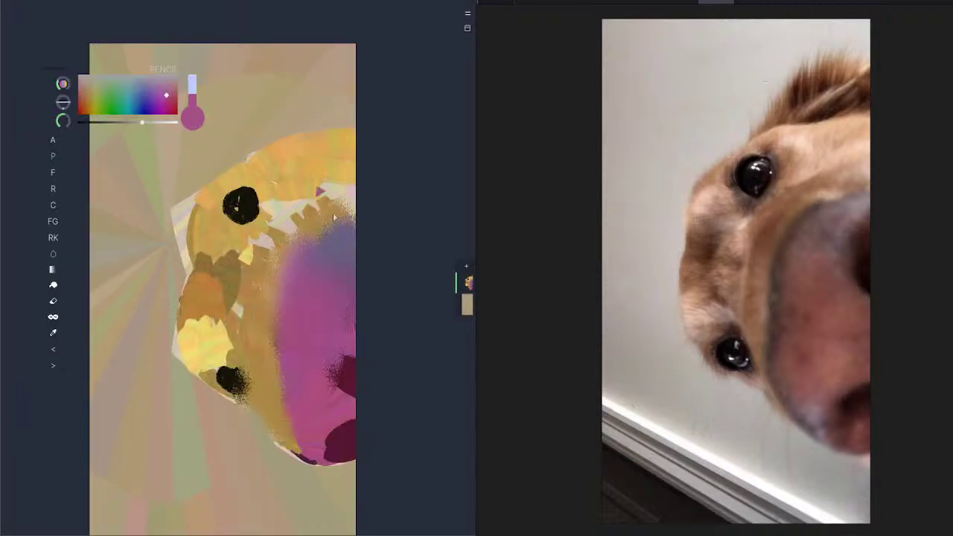
mouse_move(321, 191)
left_mouse_down()
mouse_move(350, 217)
mouse_move(339, 189)
left_mouse_up()
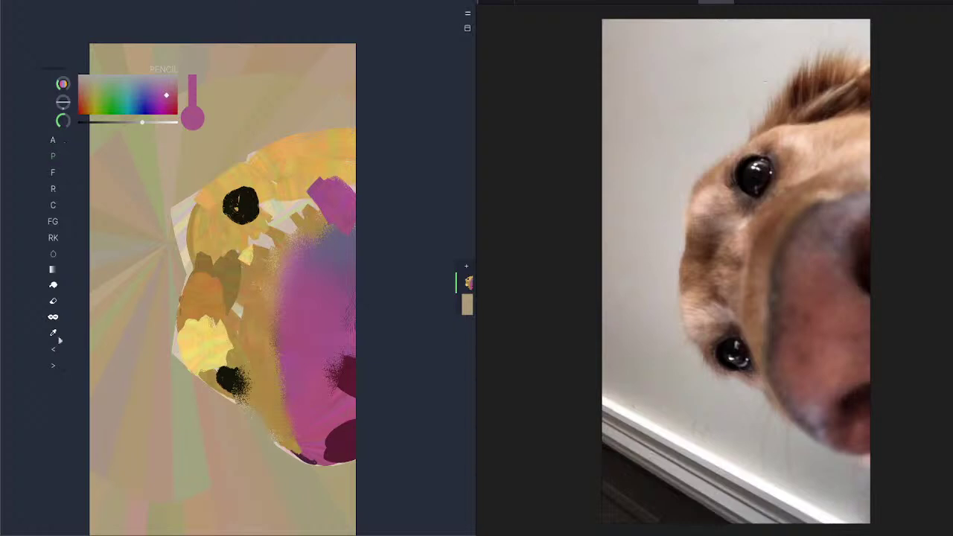
left_click(54, 349)
Step: Sample a pale beige from the canvas and paint light pencil strokes across the upper face above the nose
left_click(53, 333)
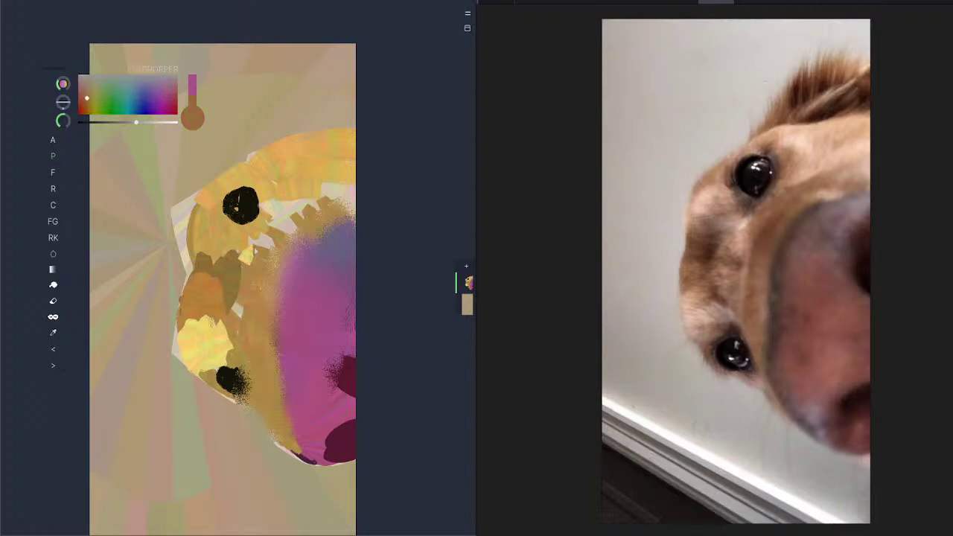
left_click(301, 212)
left_click_drag(278, 183, 376, 175)
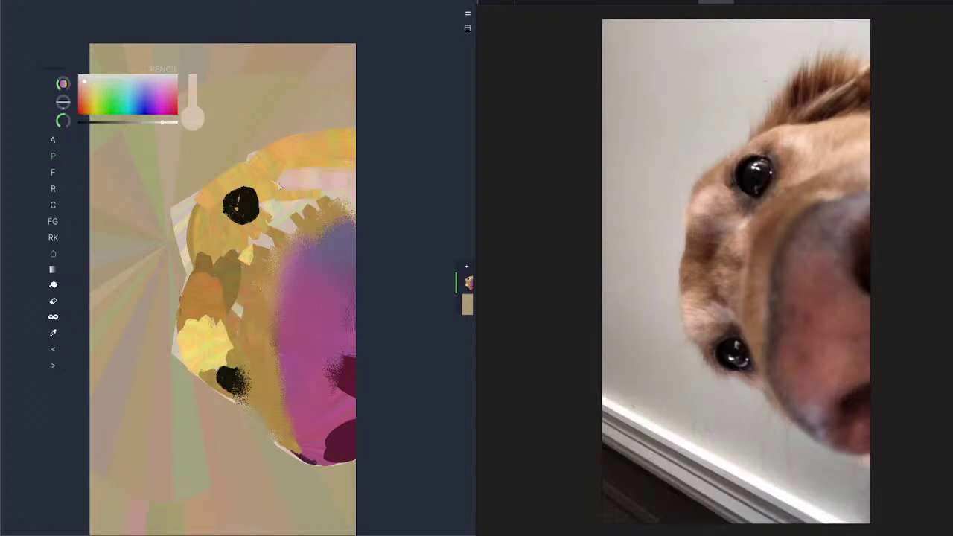
left_click_drag(280, 184, 325, 196)
mouse_move(268, 172)
left_mouse_down()
mouse_move(315, 170)
mouse_move(270, 160)
mouse_move(348, 157)
mouse_move(308, 170)
mouse_move(396, 155)
mouse_move(309, 154)
mouse_move(330, 143)
left_mouse_up()
Step: Change the colour to a dark reddish brown and paint a broad patch along the head's upper edge
left_click_drag(127, 123, 115, 122)
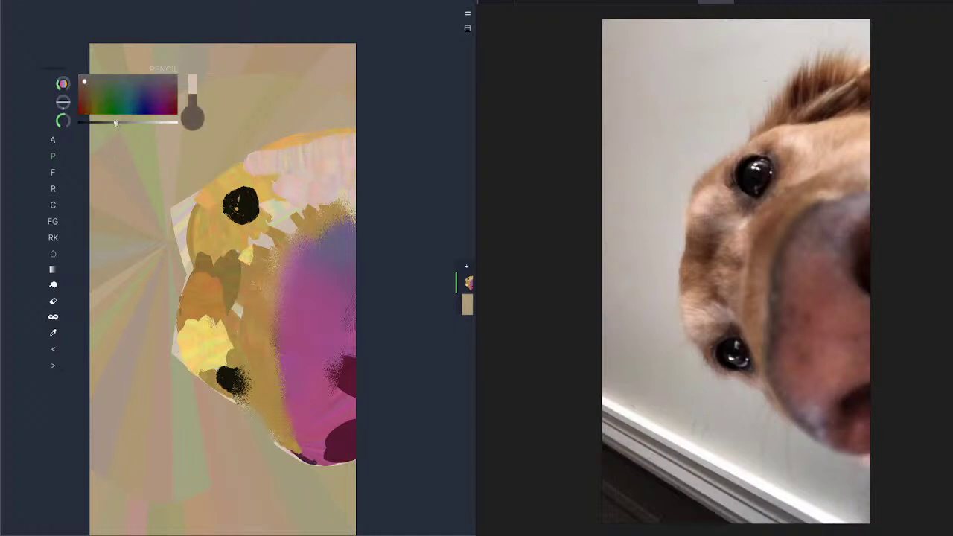
left_click(83, 92)
mouse_move(293, 151)
left_mouse_down()
mouse_move(352, 131)
mouse_move(345, 117)
mouse_move(274, 147)
mouse_move(326, 145)
mouse_move(281, 140)
mouse_move(370, 118)
mouse_move(291, 140)
left_mouse_up()
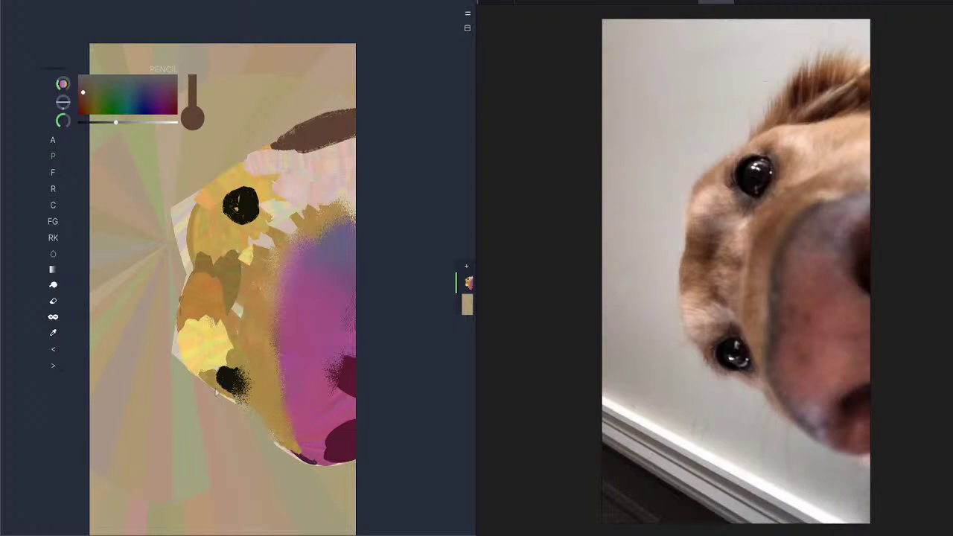
Step: Paint dark brown strokes around the lower eye and a short mark above it on the yellow patch
mouse_move(200, 375)
left_mouse_down()
mouse_move(242, 401)
mouse_move(233, 402)
mouse_move(259, 404)
mouse_move(233, 399)
mouse_move(256, 385)
left_mouse_up()
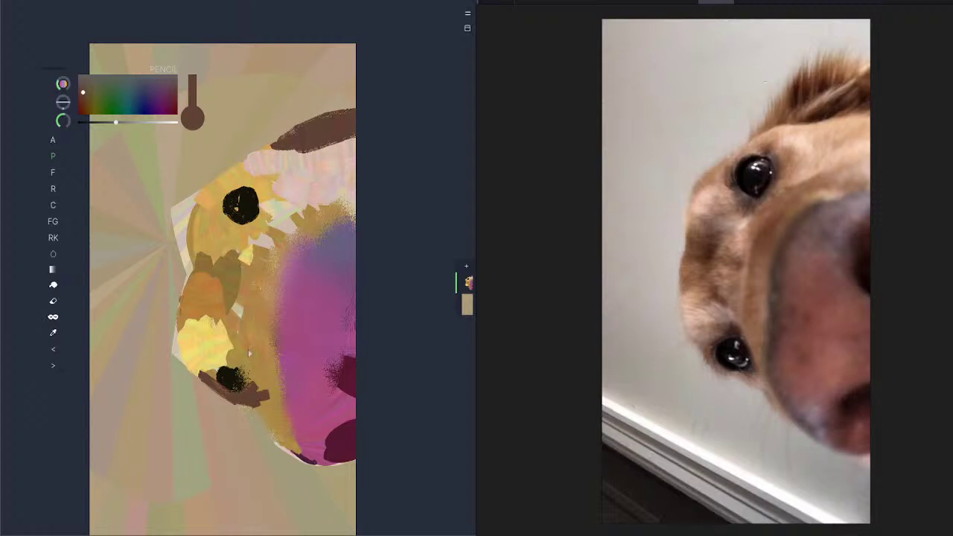
mouse_move(235, 364)
left_mouse_down()
mouse_move(240, 376)
mouse_move(231, 363)
mouse_move(210, 385)
left_mouse_up()
left_click_drag(230, 346, 208, 338)
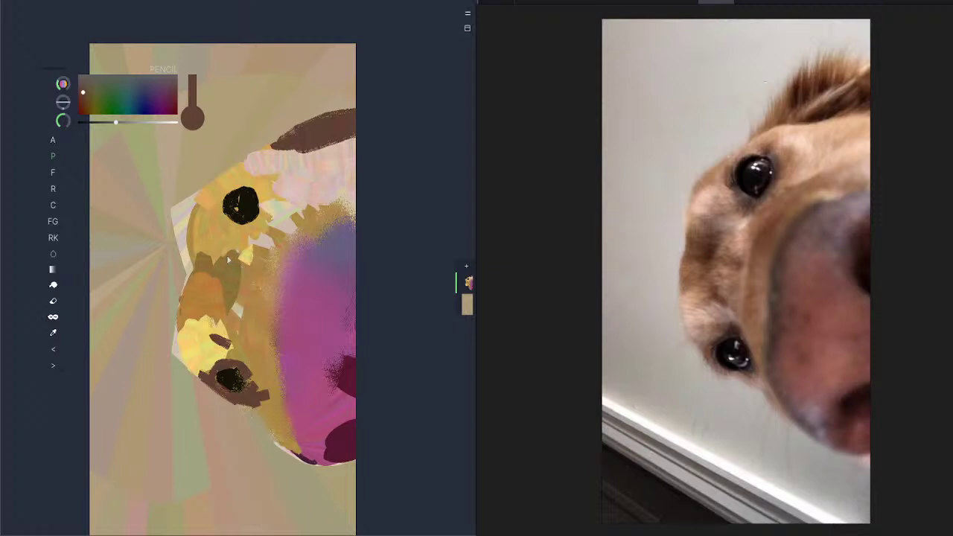
Step: Paint a dark brown patch between the eyes and a grey-brown patch just below the upper eye
mouse_move(229, 259)
left_mouse_down()
mouse_move(216, 289)
mouse_move(215, 260)
mouse_move(197, 286)
mouse_move(198, 249)
left_mouse_up()
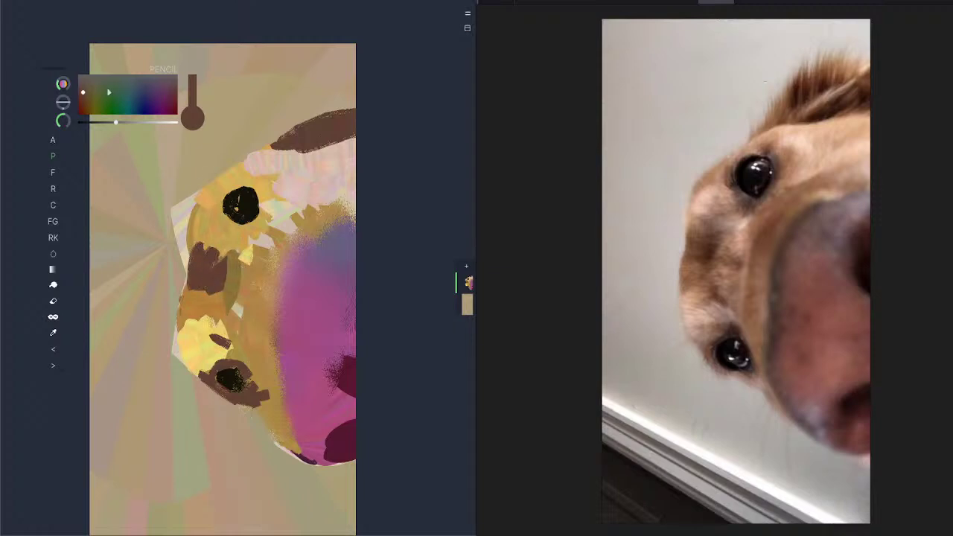
left_click(90, 85)
mouse_move(225, 222)
left_mouse_down()
mouse_move(238, 242)
mouse_move(230, 224)
left_mouse_up()
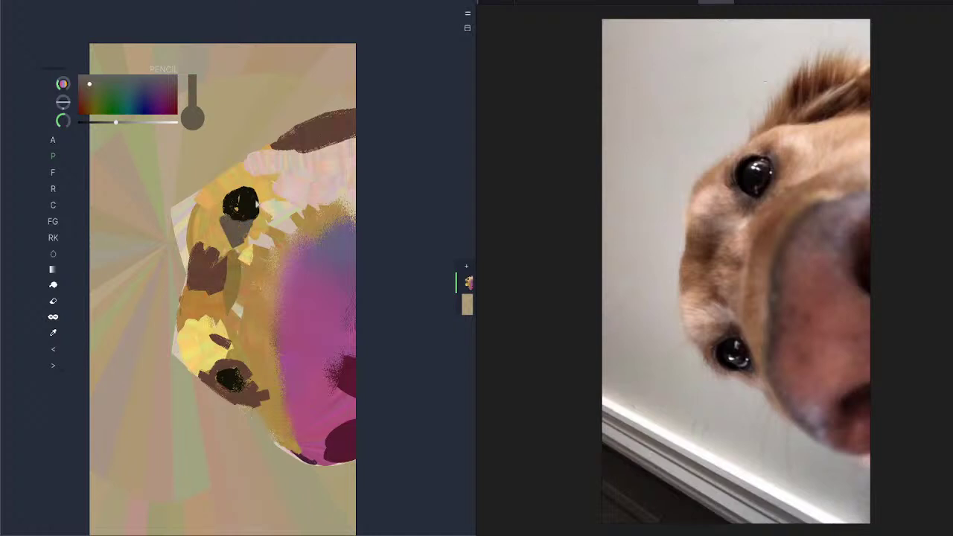
Step: Change the colour to a warm dark brown and paint strokes along the nose-facing side of the upper eye
left_click_drag(257, 185, 256, 222)
left_click(84, 93)
mouse_move(258, 201)
left_mouse_down()
mouse_move(268, 186)
mouse_move(270, 207)
mouse_move(261, 186)
mouse_move(266, 213)
mouse_move(250, 239)
mouse_move(274, 195)
mouse_move(267, 180)
left_mouse_up()
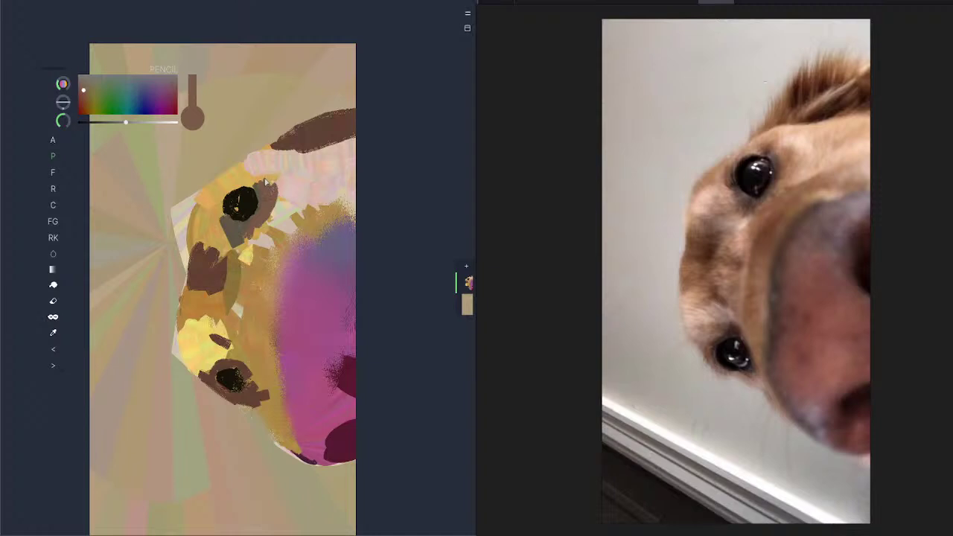
Step: Lighten the brown to a pinkish tone and paint curved strokes around both sides of the upper eye
left_click(136, 122)
left_click_drag(136, 123, 140, 122)
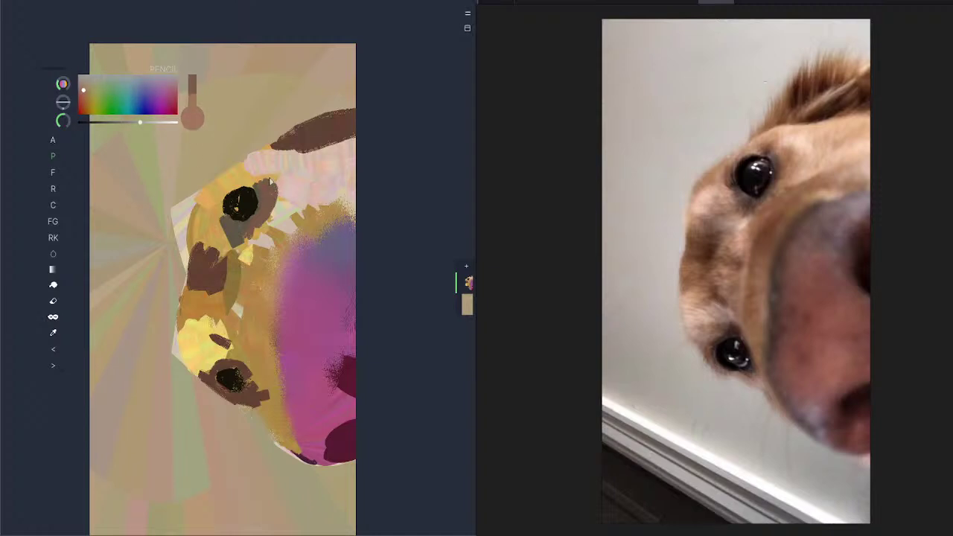
mouse_move(269, 182)
left_mouse_down()
mouse_move(280, 203)
mouse_move(264, 230)
mouse_move(279, 215)
left_mouse_up()
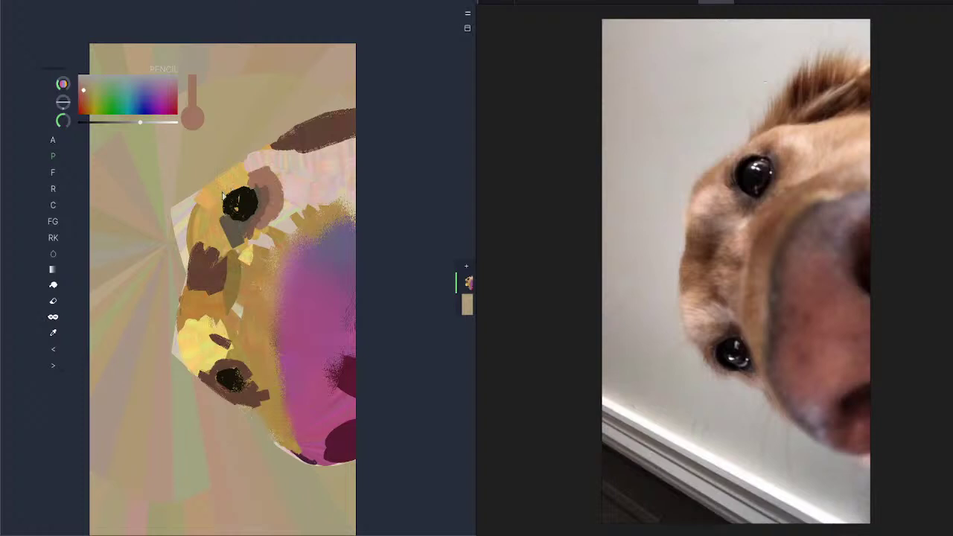
mouse_move(229, 190)
left_mouse_down()
mouse_move(218, 209)
mouse_move(225, 217)
mouse_move(192, 214)
mouse_move(198, 221)
mouse_move(219, 192)
left_mouse_up()
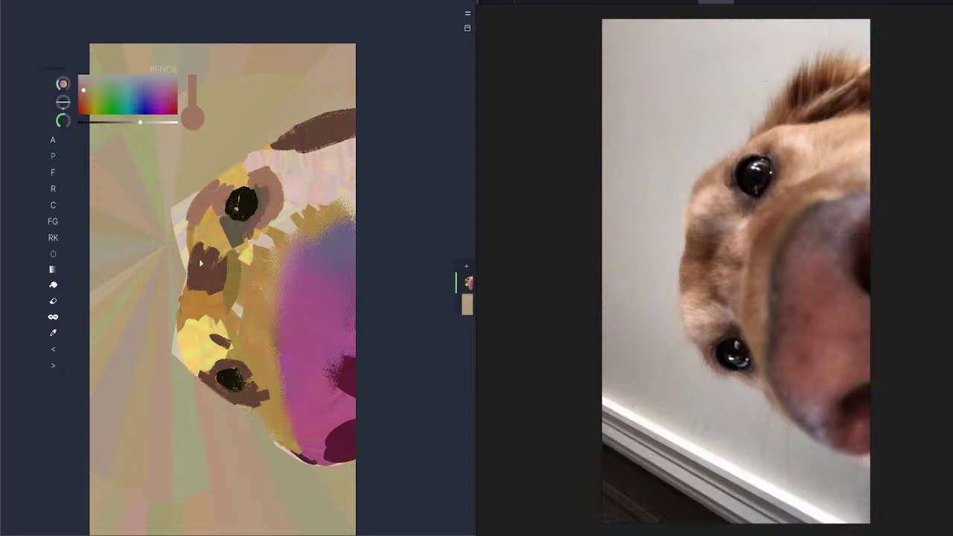
Step: Paint a long curved band along the muzzle beside the nose in slightly darker and lighter pinkish browns
mouse_move(310, 210)
left_mouse_down()
mouse_move(267, 257)
mouse_move(291, 246)
mouse_move(275, 259)
left_mouse_up()
left_click(130, 122)
mouse_move(310, 224)
left_mouse_down()
mouse_move(261, 285)
mouse_move(271, 247)
mouse_move(258, 322)
mouse_move(257, 309)
mouse_move(268, 387)
left_mouse_up()
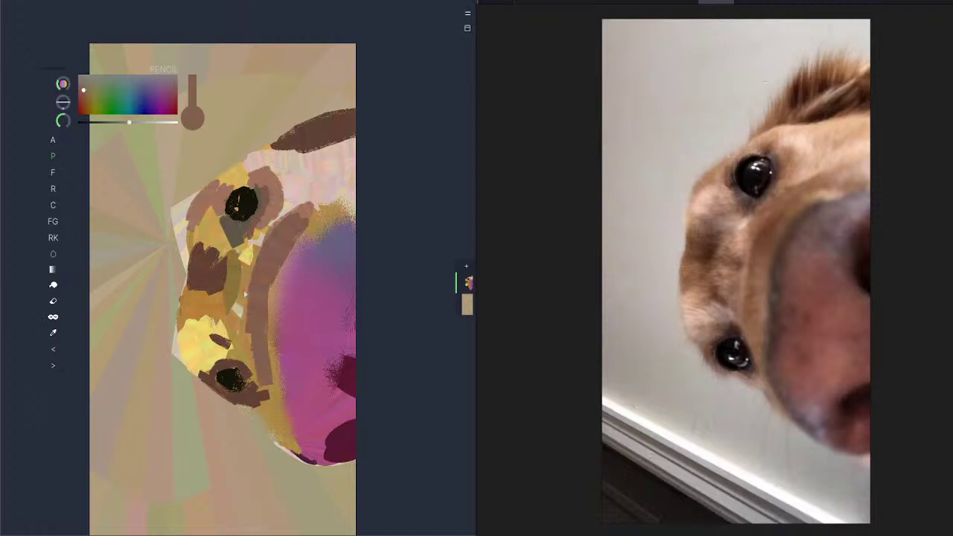
left_click_drag(128, 121, 136, 121)
mouse_move(258, 344)
left_mouse_down()
mouse_move(260, 394)
mouse_move(270, 398)
left_mouse_up()
Step: Set the colour jitter mode to Stroke, extend the brown muzzle band down to the chin and overlay its middle
left_click(62, 102)
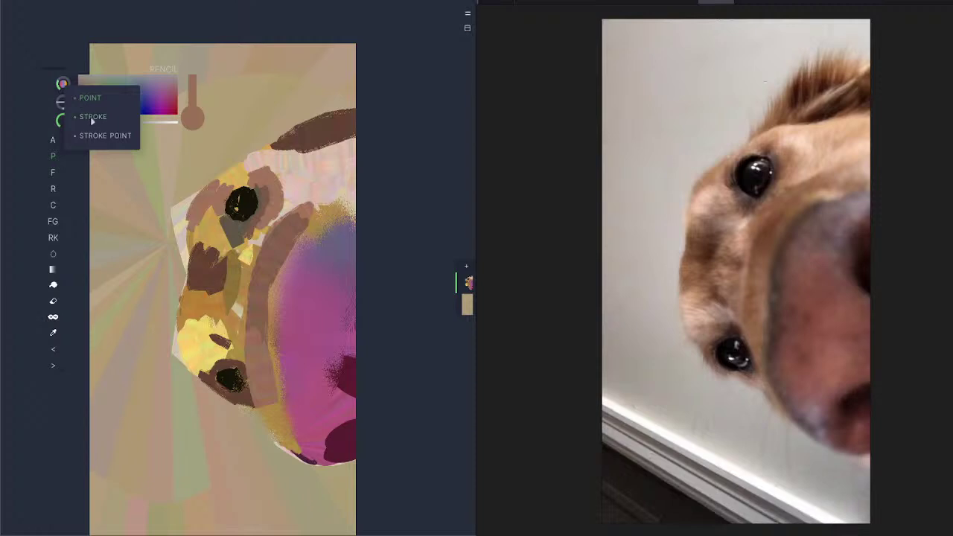
left_click(96, 115)
left_click_drag(263, 384, 282, 442)
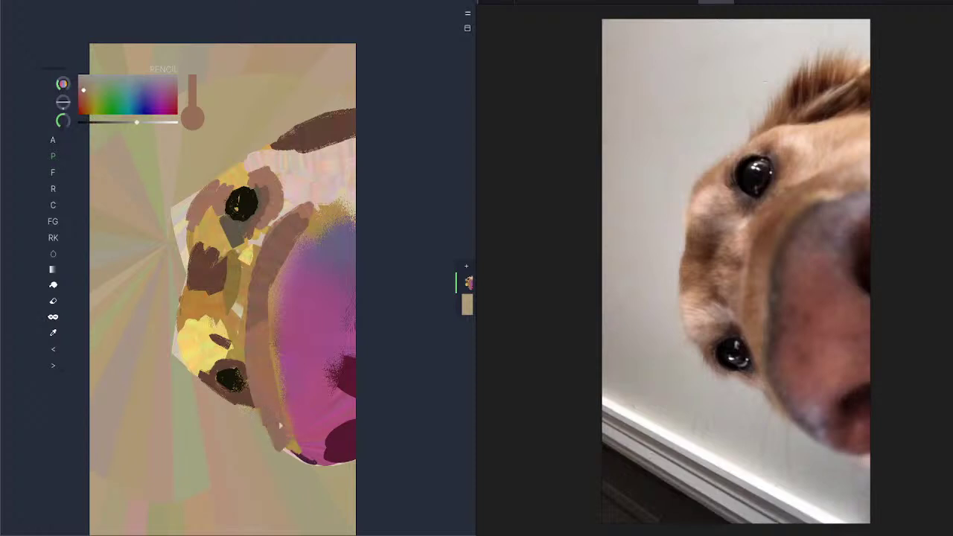
left_click_drag(289, 249, 265, 322)
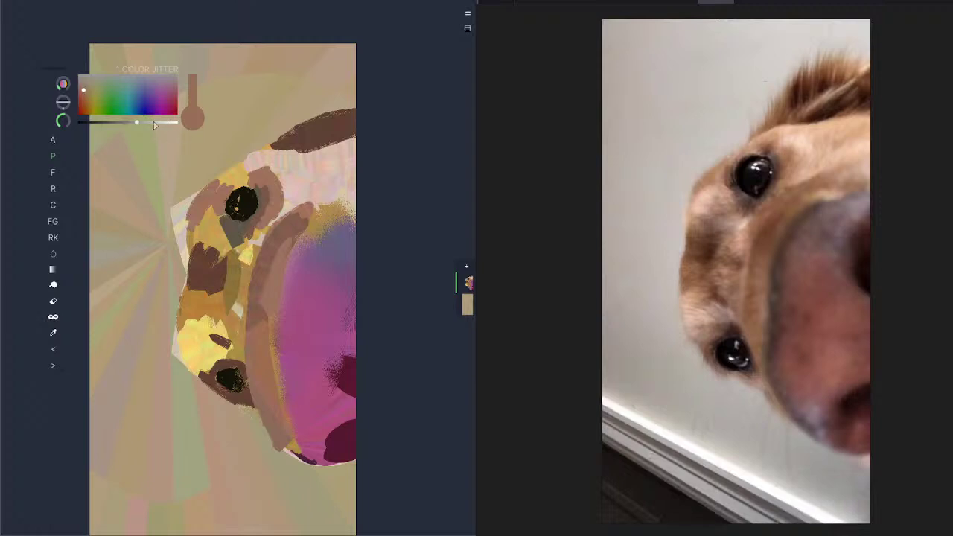
Step: Lighten the brown in stages and paint strokes above the nose and along the outer side of the muzzle band
left_click_drag(154, 125, 146, 125)
left_click_drag(317, 211, 348, 210)
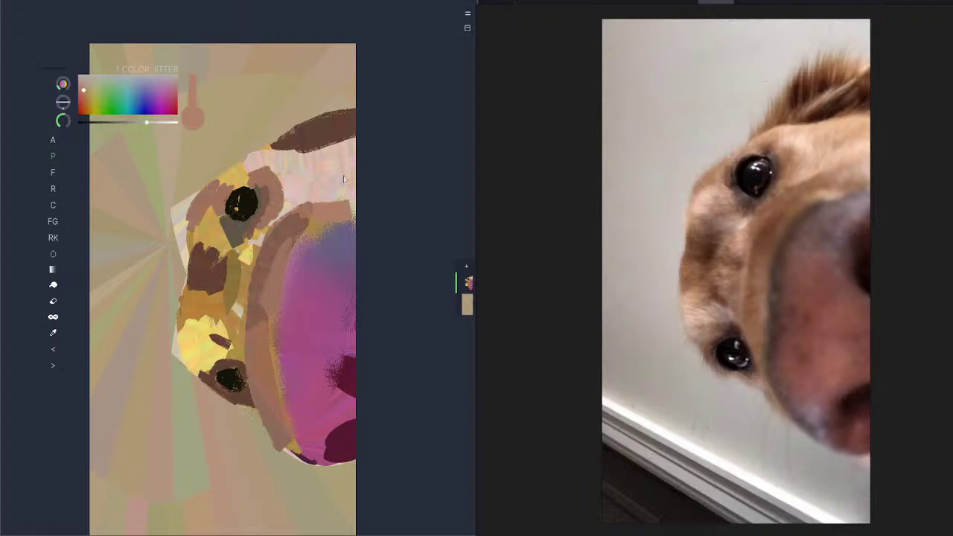
left_click_drag(147, 122, 154, 123)
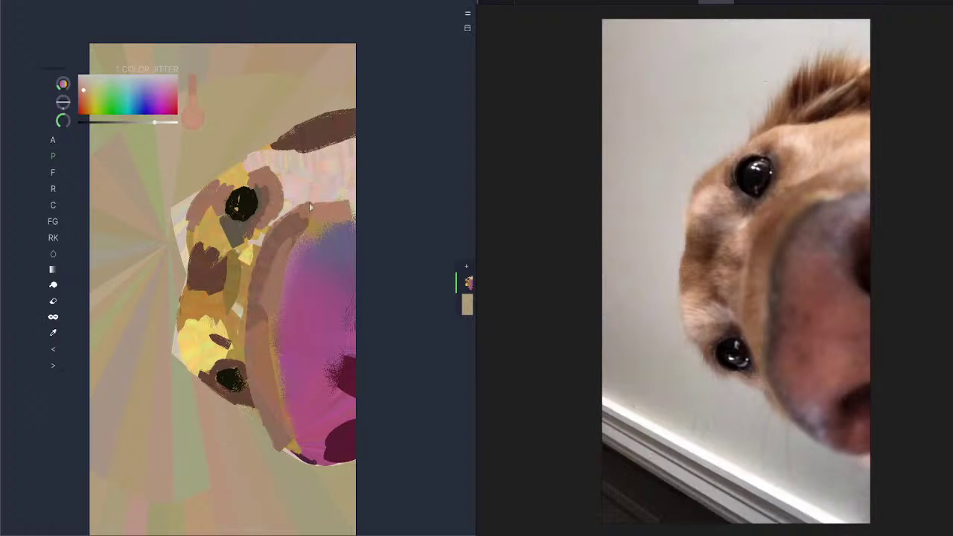
left_click_drag(349, 188, 295, 216)
left_click_drag(248, 275, 245, 324)
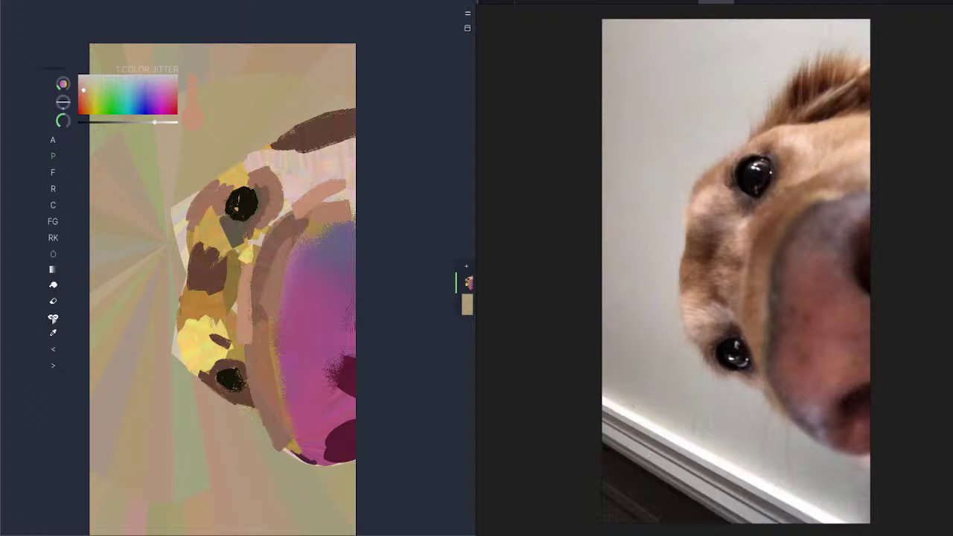
Step: Restrict drawing to the painted area and smudge the forehead between the two eyes into fur-like streaks
left_click(53, 318)
left_click(53, 284)
mouse_move(194, 296)
left_mouse_down()
mouse_move(191, 215)
mouse_move(216, 257)
mouse_move(177, 257)
mouse_move(208, 256)
mouse_move(195, 228)
mouse_move(209, 174)
left_mouse_up()
mouse_move(188, 242)
left_mouse_down()
mouse_move(198, 162)
mouse_move(205, 289)
mouse_move(205, 280)
mouse_move(188, 341)
mouse_move(199, 376)
mouse_move(193, 365)
mouse_move(206, 353)
mouse_move(223, 367)
mouse_move(216, 349)
left_mouse_up()
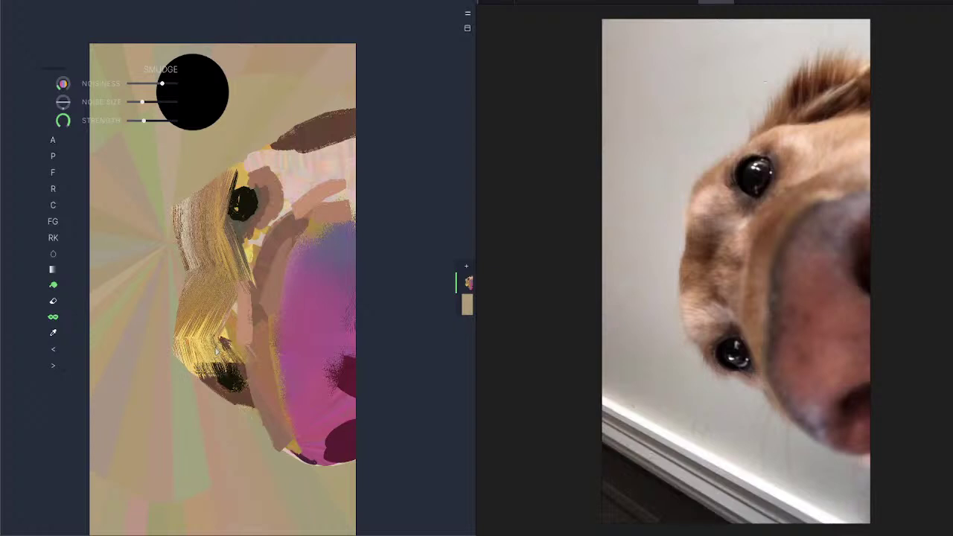
Step: Smudge the muzzle band into the pale beige upper face and blend the brown above the upper eye
mouse_move(275, 277)
left_mouse_down()
mouse_move(327, 193)
mouse_move(300, 222)
mouse_move(390, 175)
left_mouse_up()
mouse_move(339, 201)
left_mouse_down()
mouse_move(350, 174)
mouse_move(335, 201)
left_mouse_up()
mouse_move(265, 161)
left_mouse_down()
mouse_move(276, 196)
mouse_move(281, 170)
left_mouse_up()
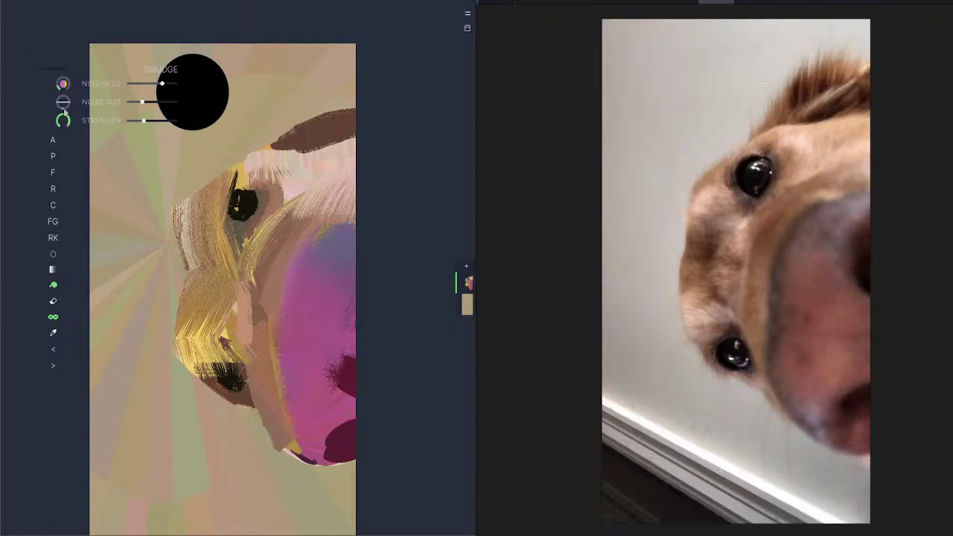
Step: Rotate the smudge brush to 270 and blend beside the upper eye and along the ear's lower edge
left_click_drag(64, 111, 72, 103)
mouse_move(280, 161)
left_mouse_down()
mouse_move(280, 222)
mouse_move(268, 232)
left_mouse_up()
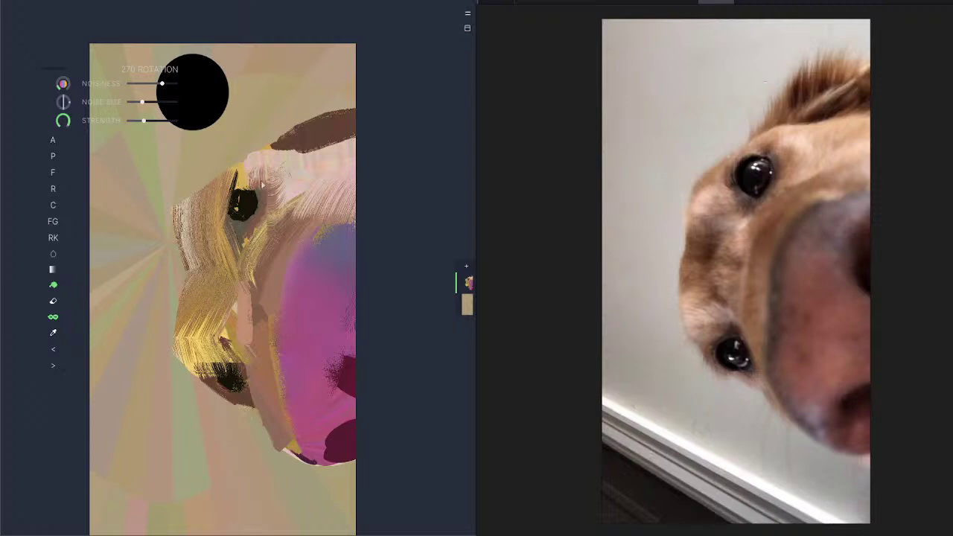
left_click_drag(301, 169, 389, 142)
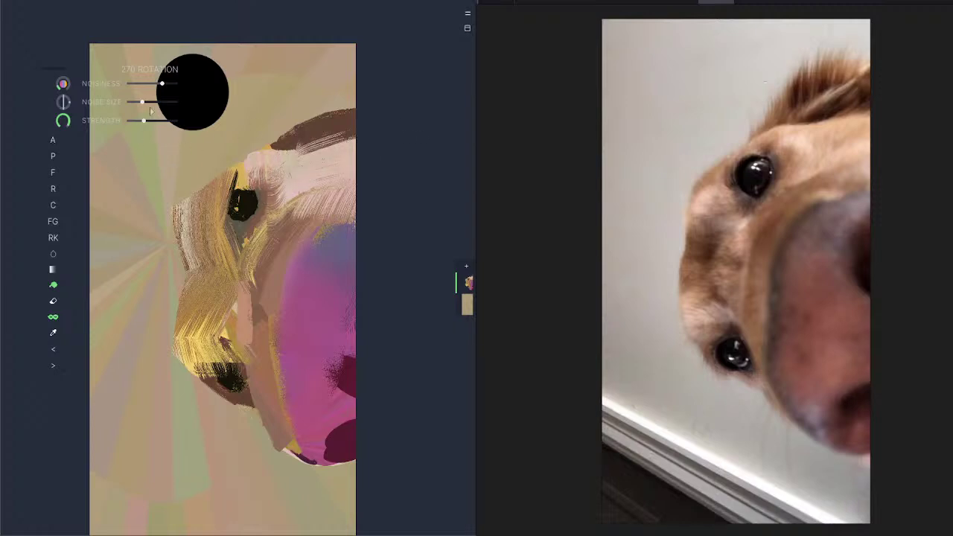
Step: Allow drawing outside the painted area, try smudging the ear upward into hair and undo that smudge
left_click(64, 108)
left_click(52, 317)
left_click_drag(319, 136, 289, 73)
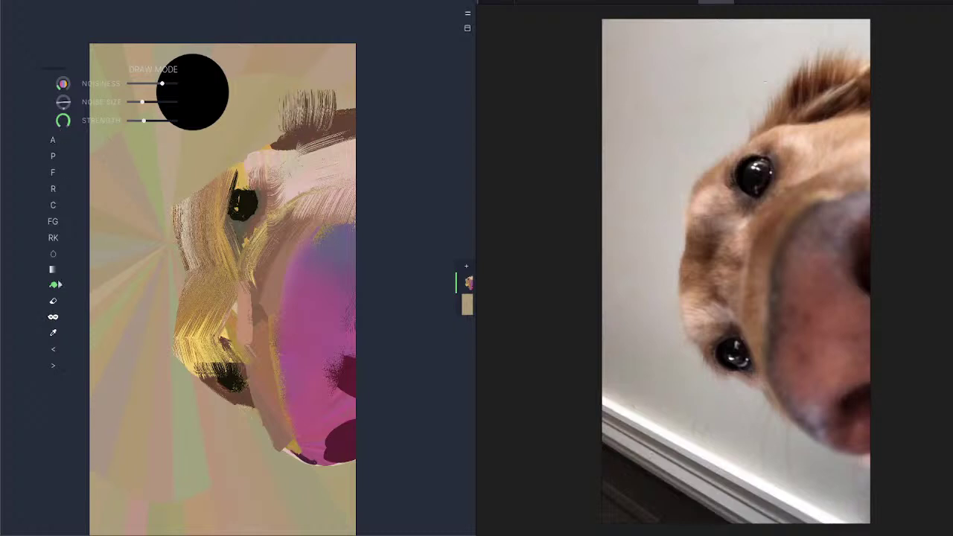
left_click(53, 350)
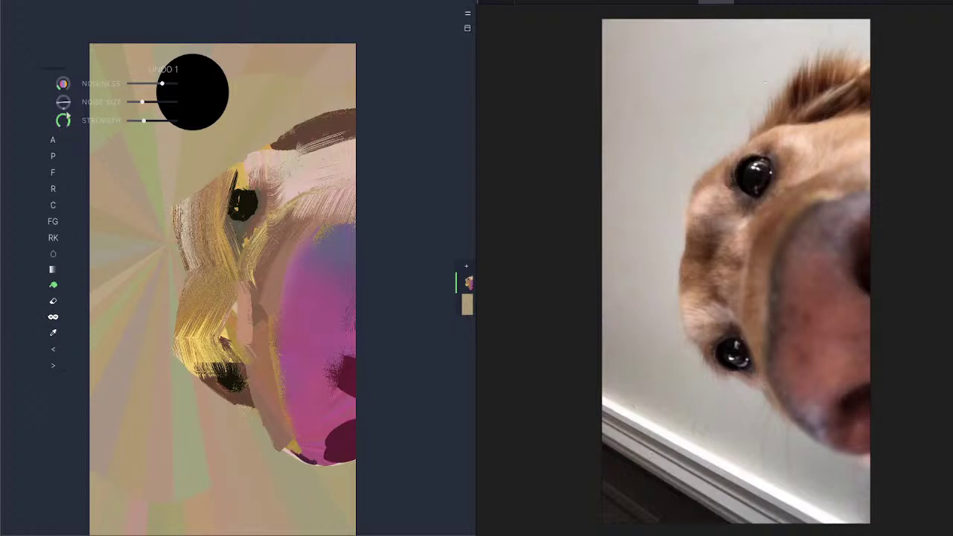
Step: Rotate the smudge brush to 330 and pull the dark brown ear upward into hair strands
left_click_drag(64, 109, 70, 113)
left_click_drag(295, 141, 298, 74)
left_click_drag(327, 129, 329, 79)
mouse_move(335, 126)
left_mouse_down()
mouse_move(345, 74)
mouse_move(299, 88)
left_mouse_up()
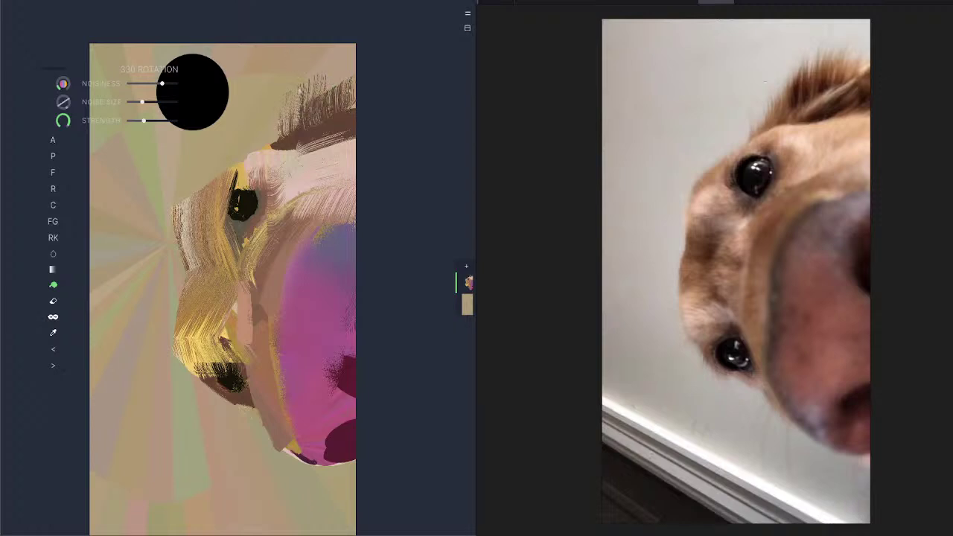
mouse_move(282, 141)
left_mouse_down()
mouse_move(313, 97)
mouse_move(305, 89)
mouse_move(294, 134)
mouse_move(314, 79)
mouse_move(310, 101)
mouse_move(318, 81)
mouse_move(268, 138)
mouse_move(338, 80)
left_mouse_up()
left_click_drag(328, 115, 346, 82)
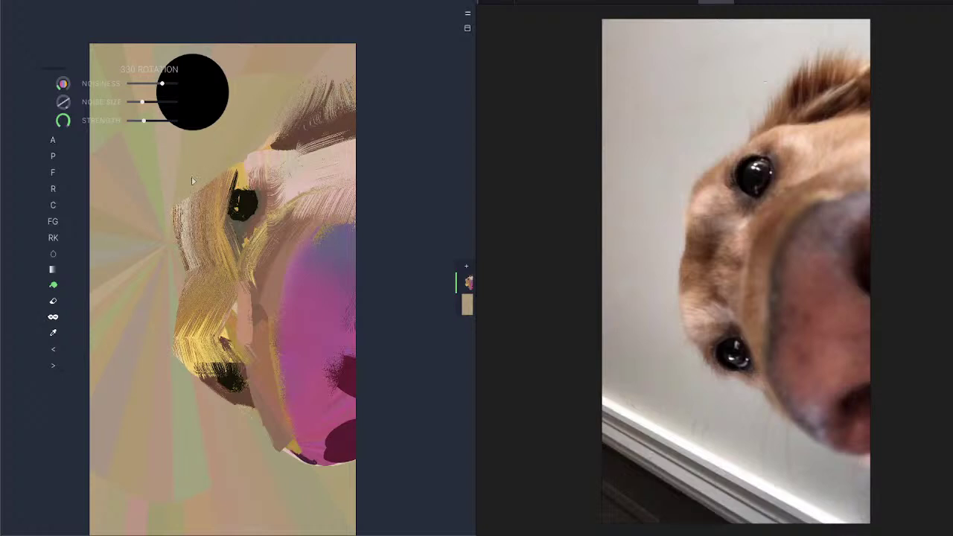
Step: Smudge the head's outer edge inward from forehead to lower eye and streak the beige fur over the nose's upper edge
mouse_move(164, 203)
left_mouse_down()
mouse_move(197, 167)
mouse_move(173, 262)
mouse_move(176, 195)
mouse_move(164, 282)
mouse_move(156, 247)
left_mouse_up()
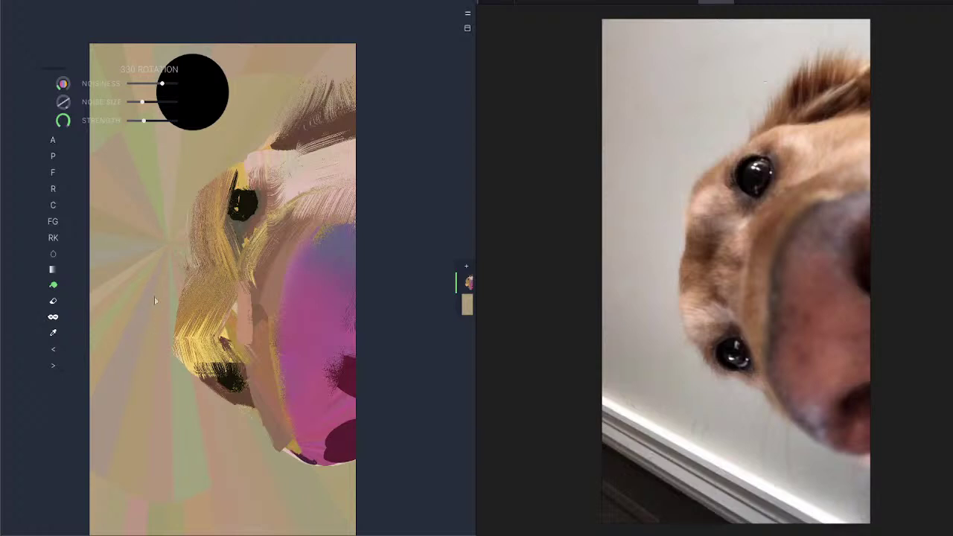
mouse_move(155, 300)
left_mouse_down()
mouse_move(143, 328)
mouse_move(196, 421)
mouse_move(149, 359)
left_mouse_up()
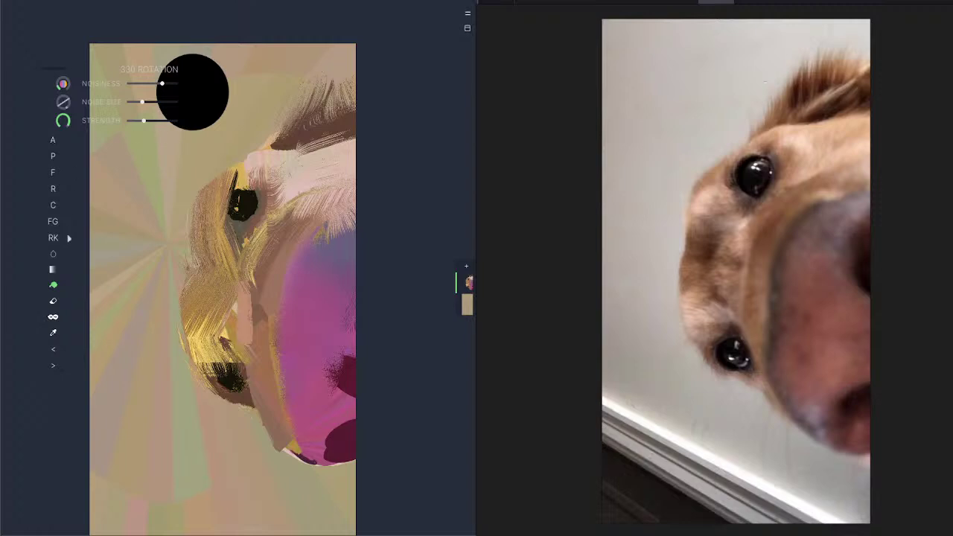
Step: Sample a brown from the muzzle with the Chisel brush, undo the oversized stroke and repaint the muzzle band with a smaller brush
left_click(52, 206)
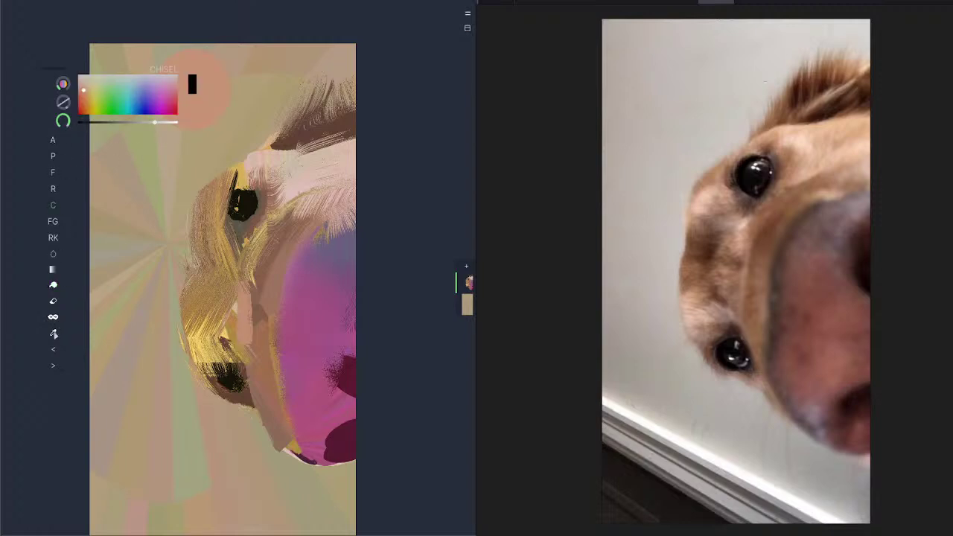
left_click(53, 332)
left_click(263, 286)
left_click_drag(260, 280, 264, 344)
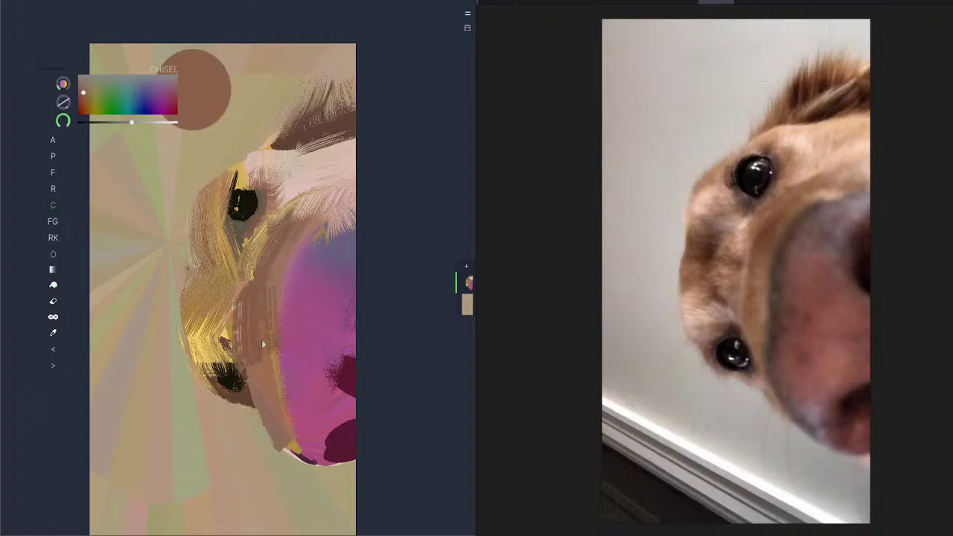
left_click(58, 349)
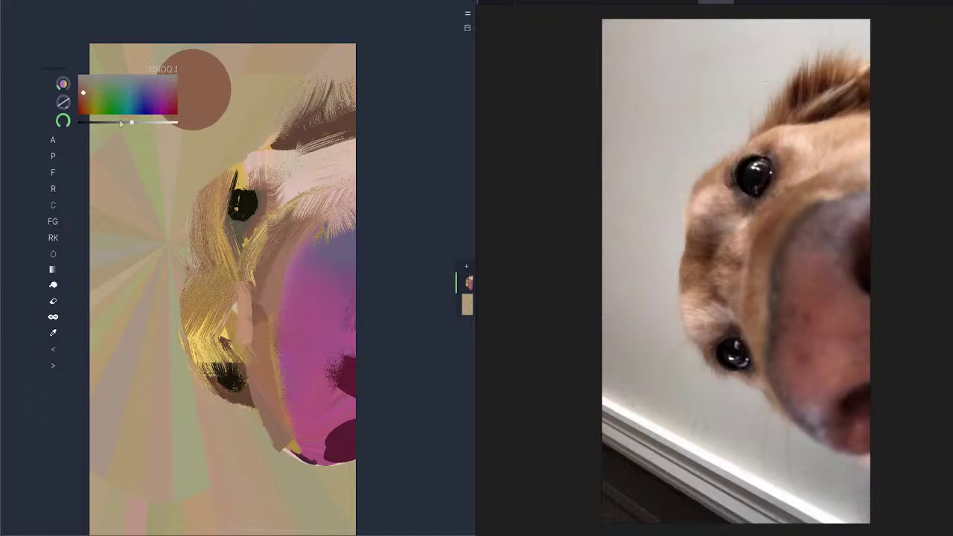
left_click_drag(72, 119, 64, 109)
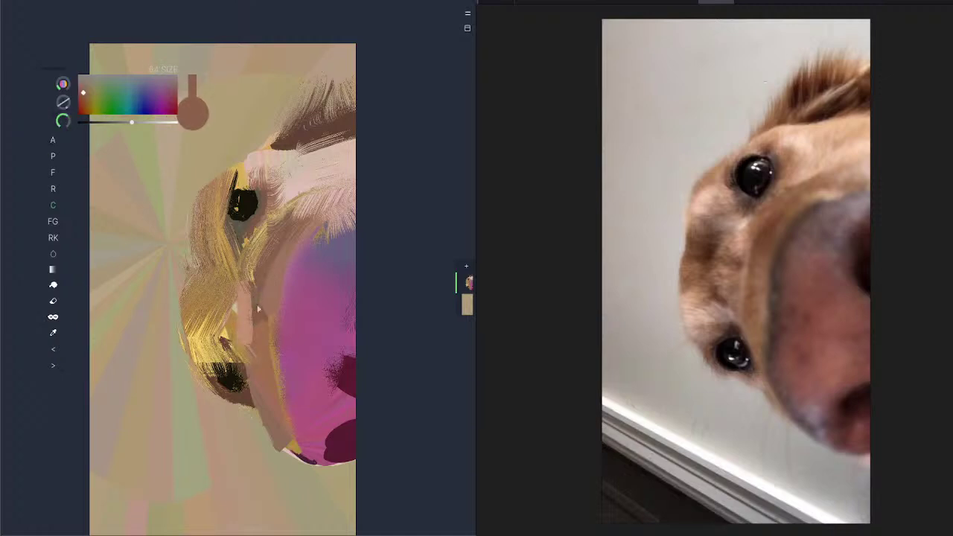
left_click_drag(259, 309, 255, 346)
Step: Blur the seam between the muzzle band and the forehead, and undo the last blur below the upper eye
left_click(53, 254)
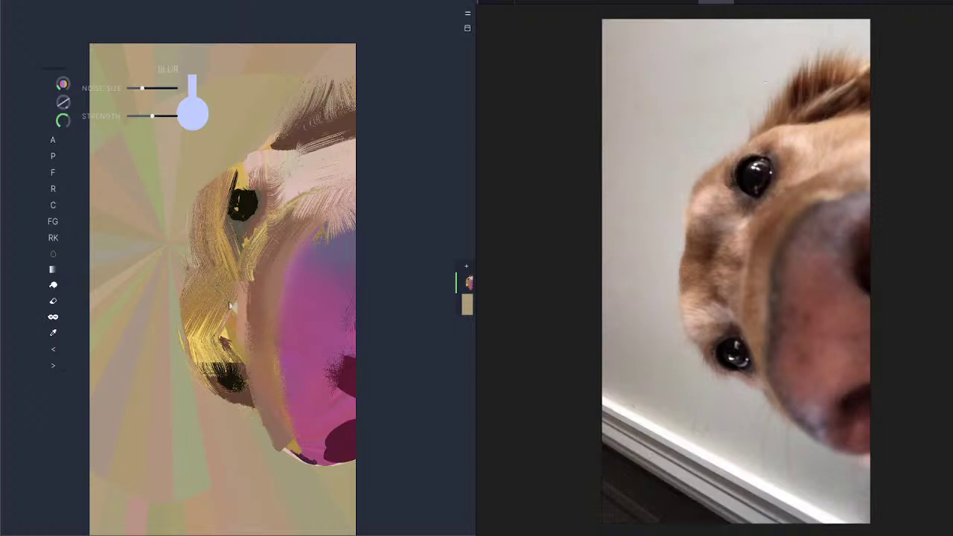
mouse_move(229, 306)
left_mouse_down()
mouse_move(233, 326)
mouse_move(230, 270)
left_mouse_up()
left_click_drag(238, 249, 236, 242)
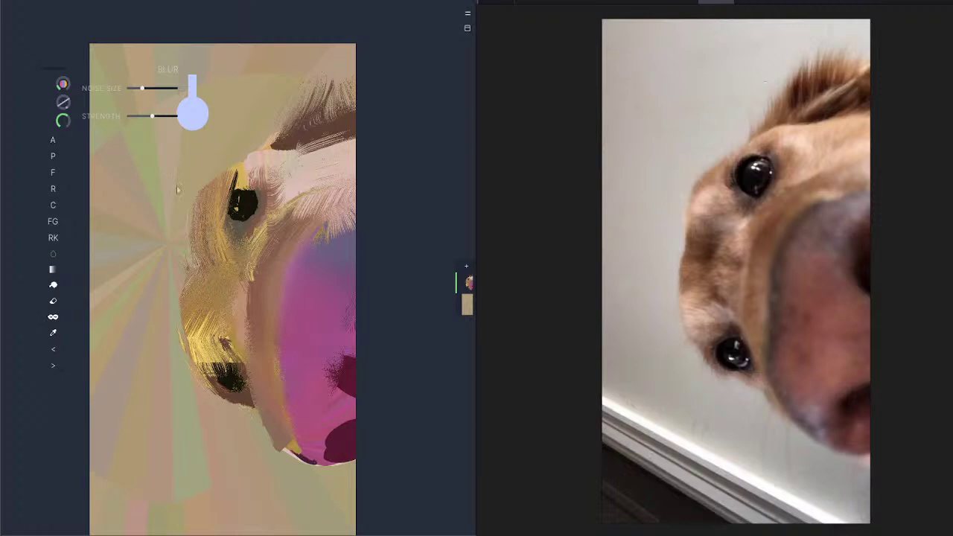
left_click(53, 350)
Step: Sample the nose's magenta with the Pencil, darken it to deep purple and outline the nose along its side, lower and upper edges
left_click(53, 157)
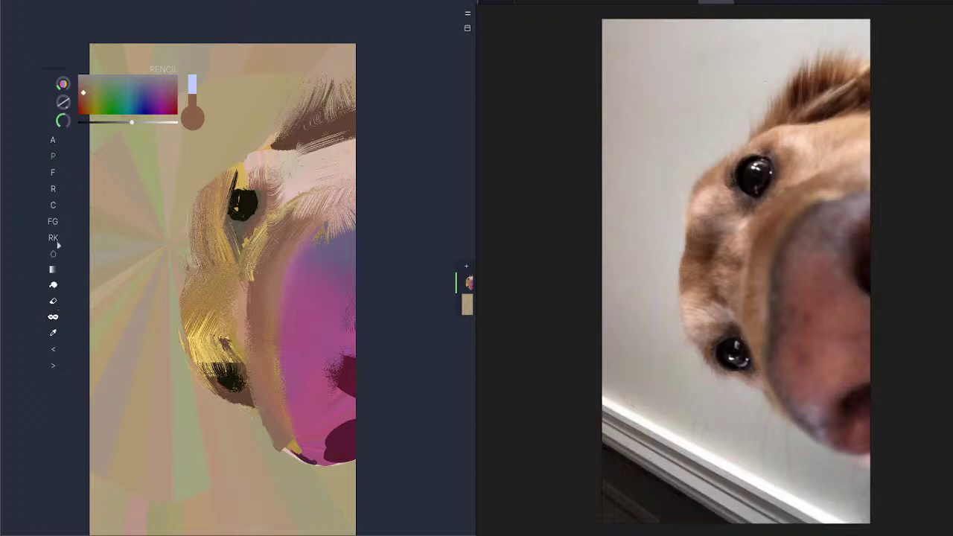
left_click_drag(55, 336, 293, 349)
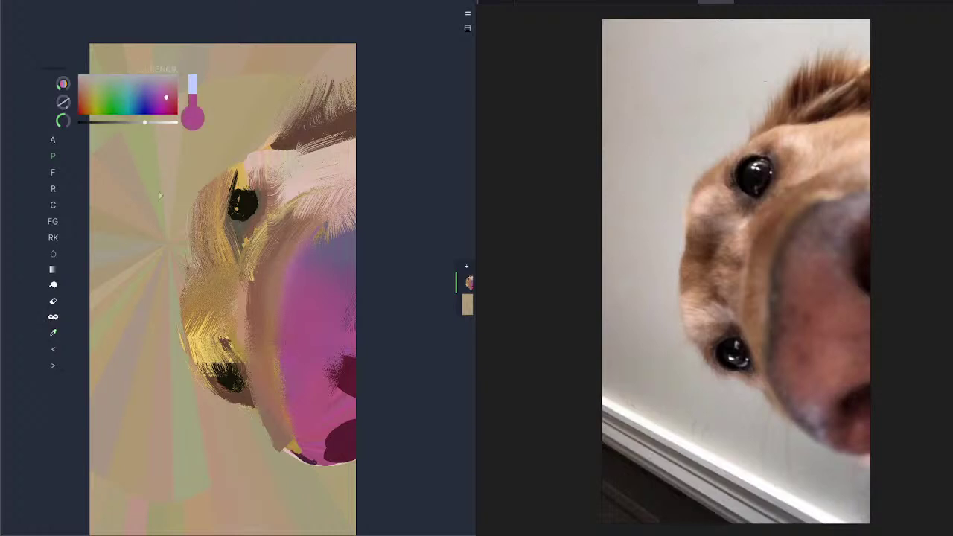
left_click_drag(145, 122, 114, 124)
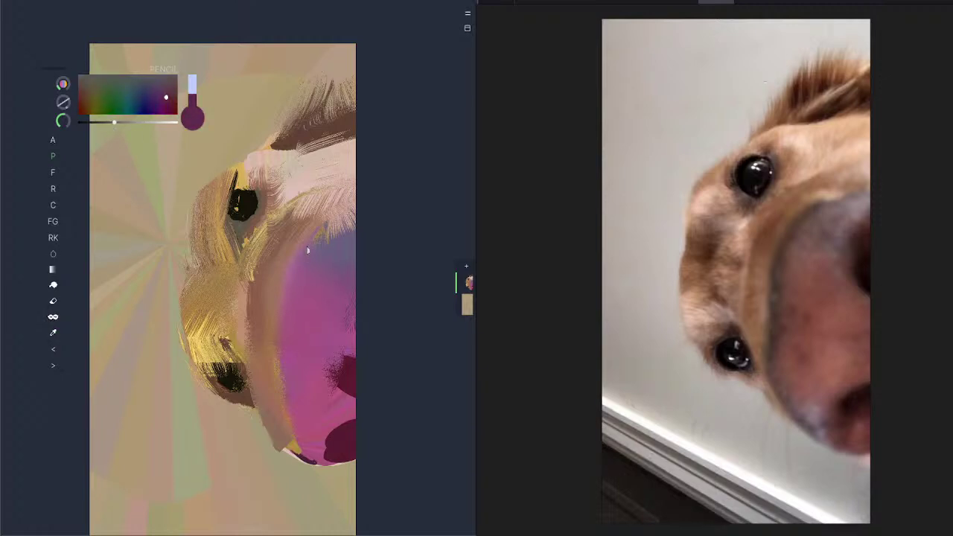
mouse_move(322, 239)
left_mouse_down()
mouse_move(294, 282)
mouse_move(302, 256)
left_mouse_up()
mouse_move(312, 233)
left_mouse_down()
mouse_move(286, 268)
mouse_move(306, 231)
mouse_move(283, 269)
mouse_move(279, 332)
left_mouse_up()
mouse_move(281, 269)
left_mouse_down()
mouse_move(280, 380)
mouse_move(266, 394)
mouse_move(281, 392)
mouse_move(277, 374)
mouse_move(278, 428)
mouse_move(275, 405)
mouse_move(309, 457)
left_mouse_up()
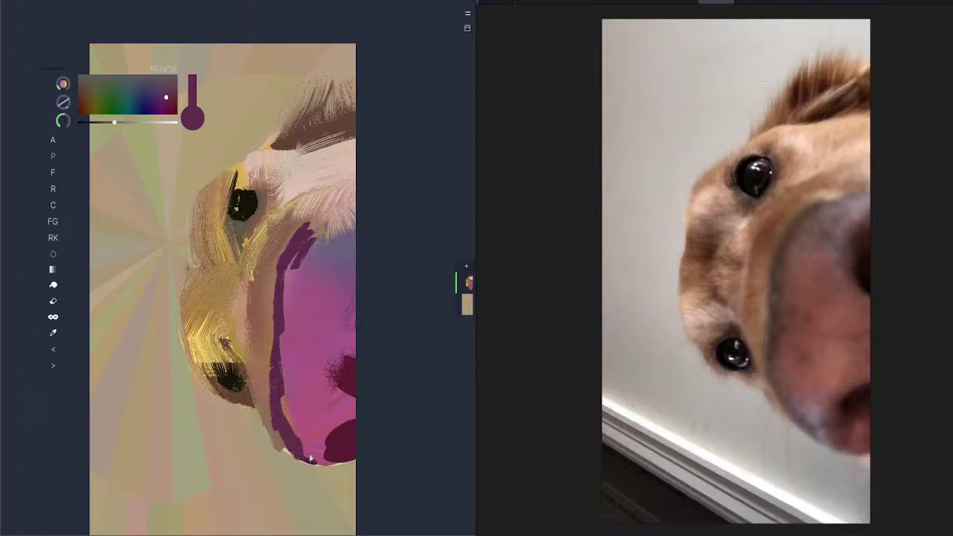
mouse_move(277, 386)
left_mouse_down()
mouse_move(307, 451)
mouse_move(322, 460)
left_mouse_up()
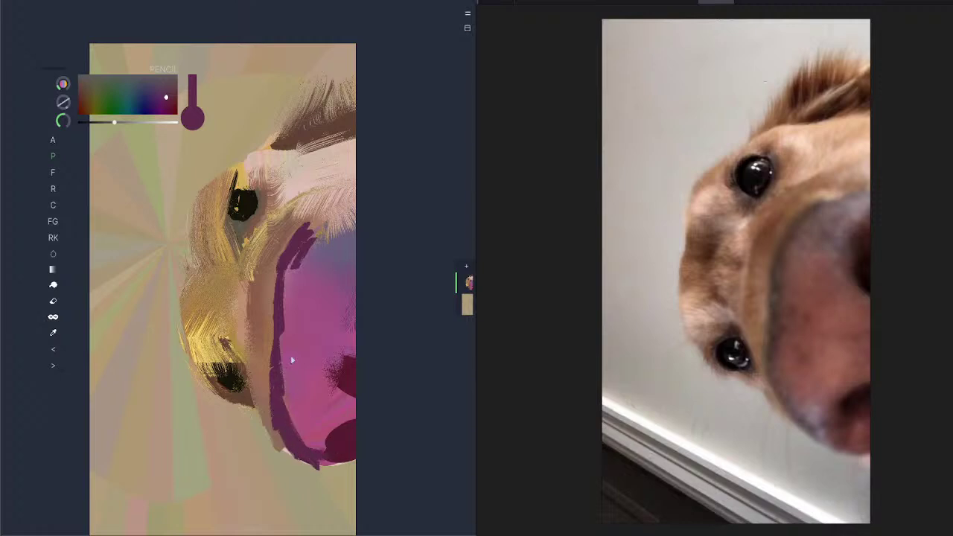
mouse_move(300, 243)
left_mouse_down()
mouse_move(331, 220)
mouse_move(374, 214)
left_mouse_up()
Step: Paint slate purple along the nose's upper outline with the Pencil and repaint the lower eye in black sampled from the upper eye
left_click(152, 84)
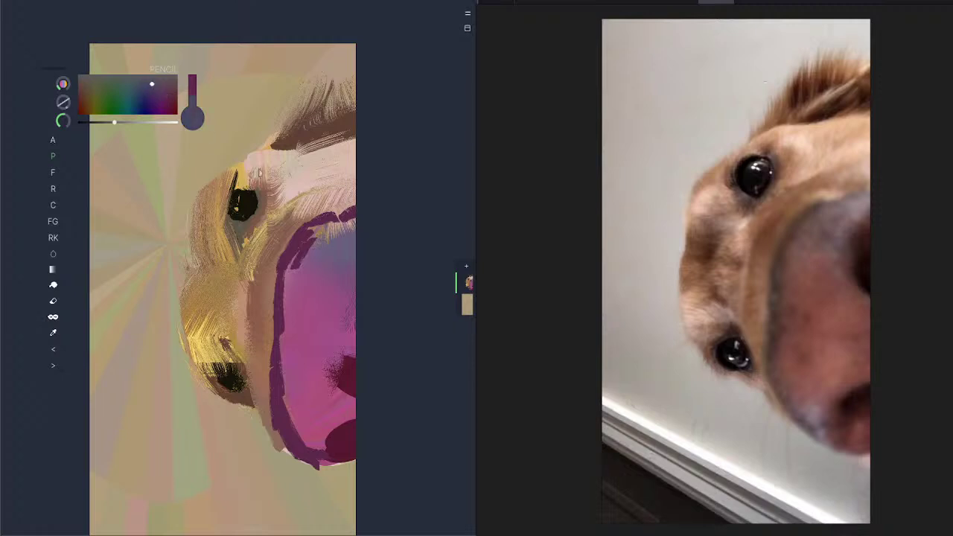
mouse_move(324, 241)
left_mouse_down()
mouse_move(278, 288)
mouse_move(296, 258)
mouse_move(286, 264)
mouse_move(294, 256)
mouse_move(278, 297)
left_mouse_up()
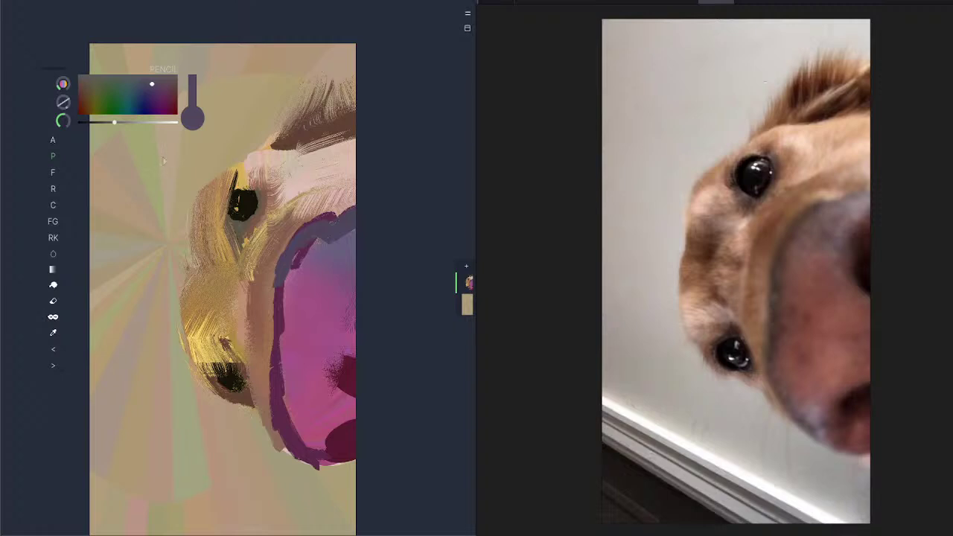
left_click(53, 332)
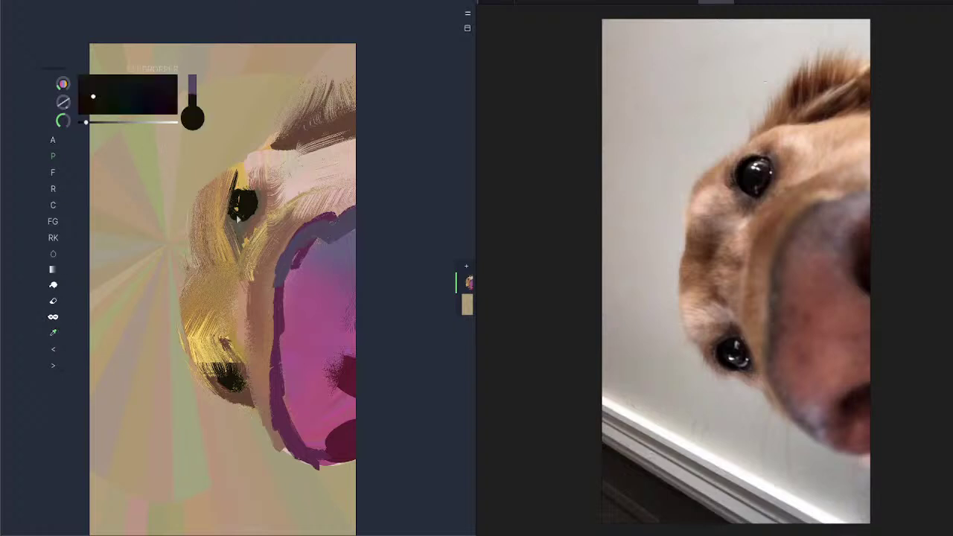
left_click(246, 211)
mouse_move(237, 384)
left_mouse_down()
mouse_move(250, 393)
mouse_move(232, 366)
left_mouse_up()
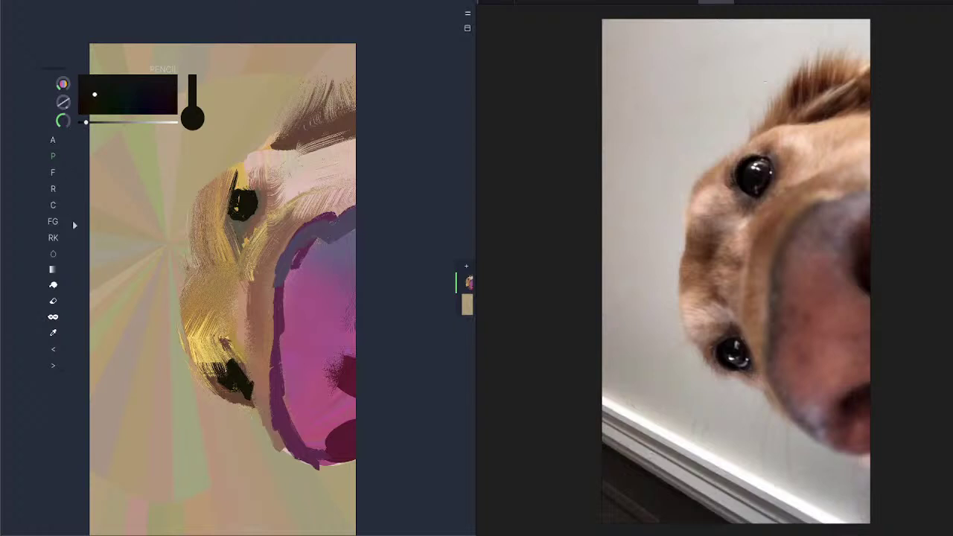
Step: Use the Fill brush to add an olive patch above the lower eye and a muted teal patch beneath it
left_click(53, 174)
left_click(53, 177)
left_click(46, 174)
left_click_drag(90, 133, 120, 139)
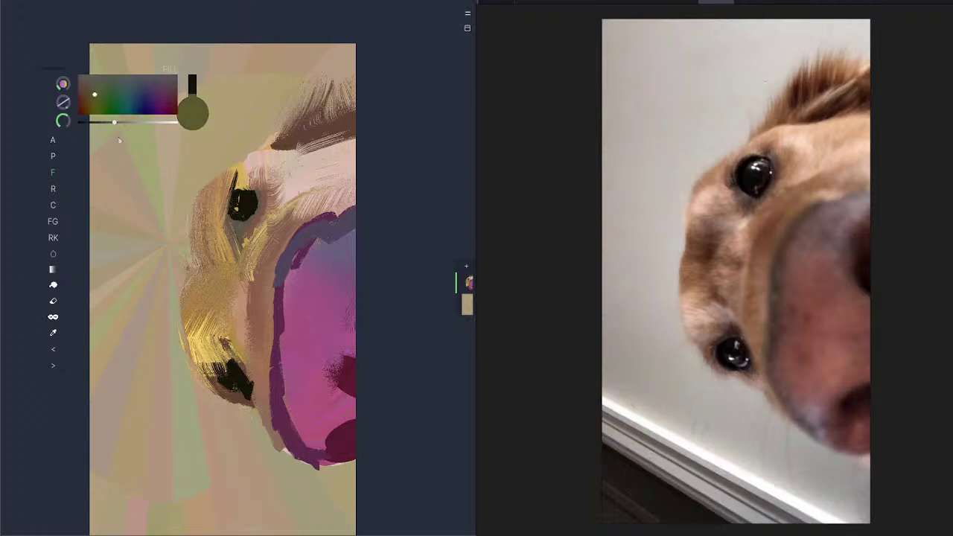
left_click_drag(242, 367, 215, 363)
left_click(127, 90)
left_click(240, 402)
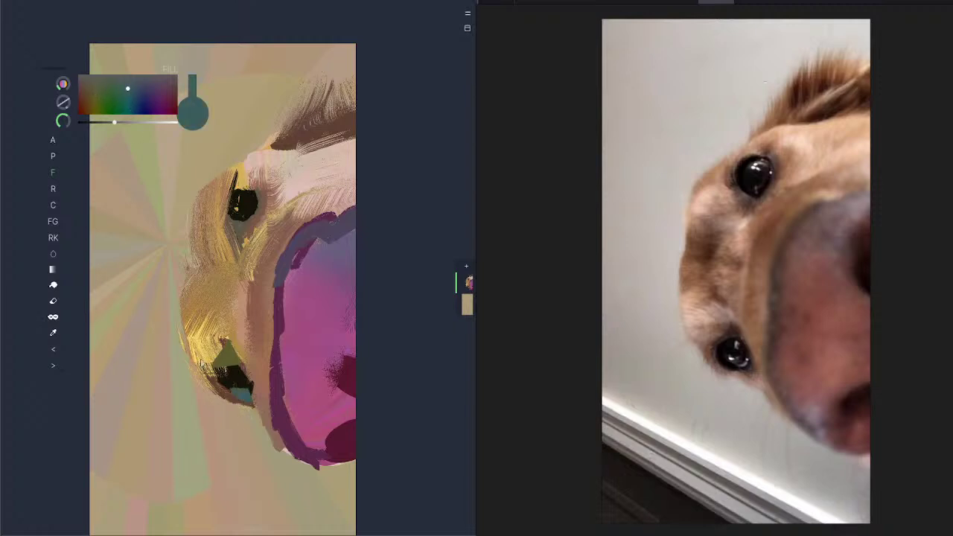
Step: Darken the teal and fill both patches around the lower eye and the purple outline along the nose's side
left_click_drag(120, 124, 101, 129)
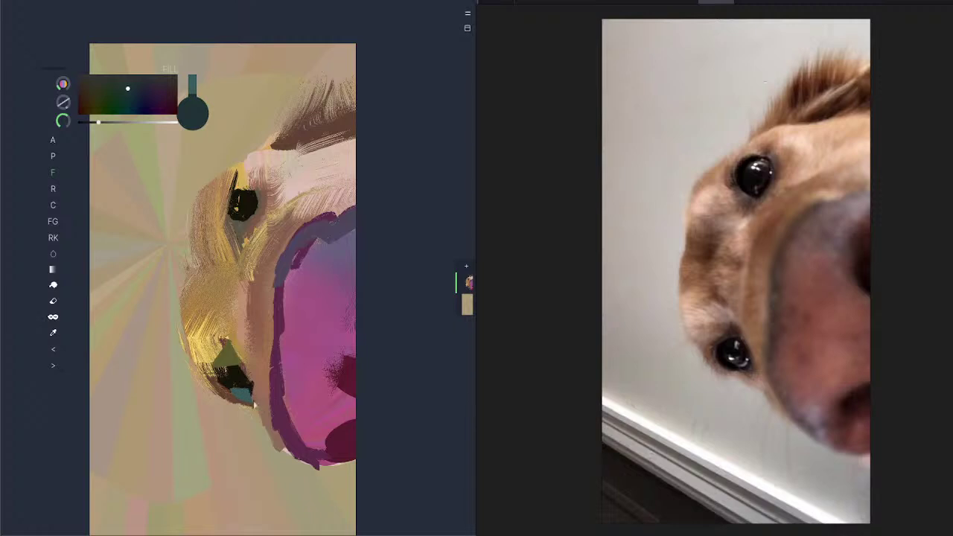
left_click(243, 396)
left_click(224, 362)
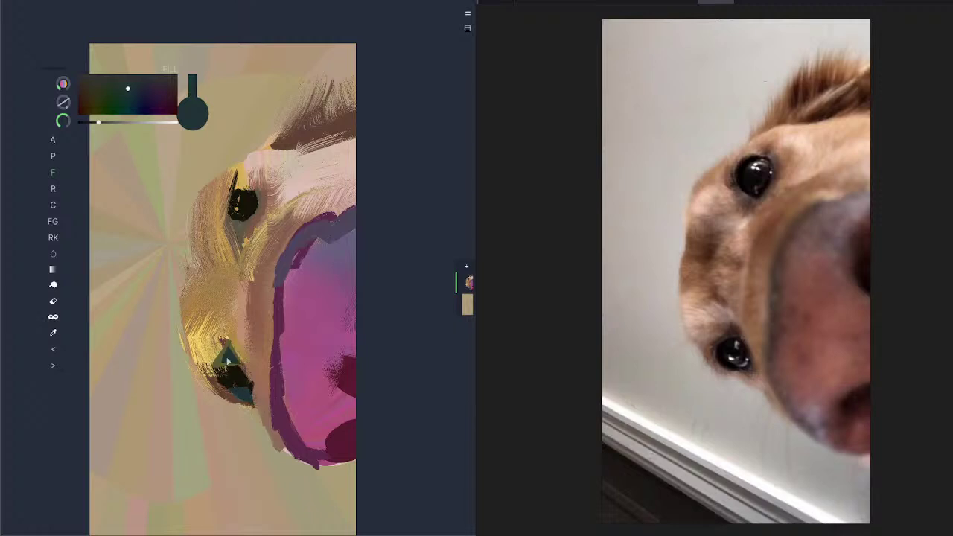
left_click(279, 287)
Step: Choose a slate blue, lighten it and fill a patch at the nose's upper corner by the canvas edge
left_click_drag(99, 122, 107, 122)
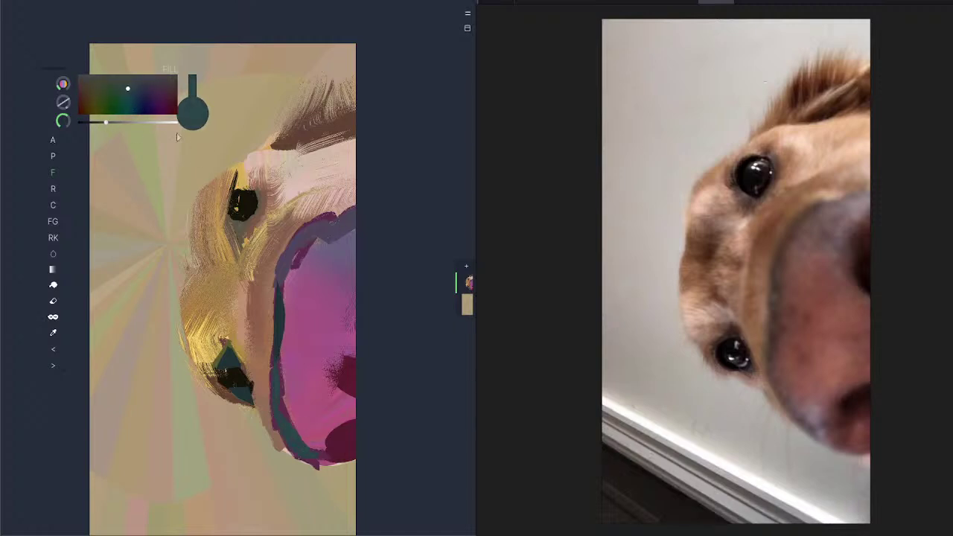
left_click(137, 86)
left_click_drag(107, 122, 111, 122)
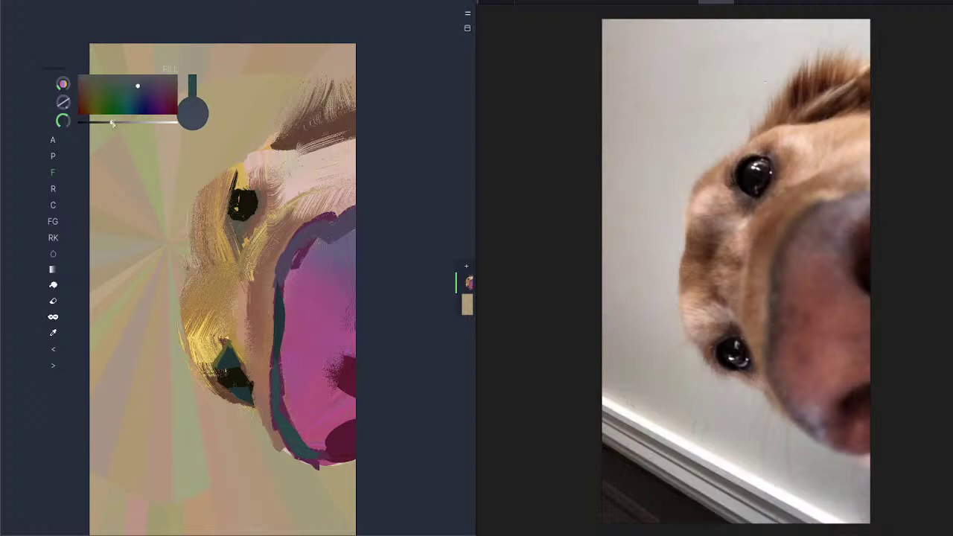
mouse_move(362, 204)
left_mouse_down()
mouse_move(351, 238)
mouse_move(338, 224)
left_mouse_up()
left_click_drag(112, 122, 132, 122)
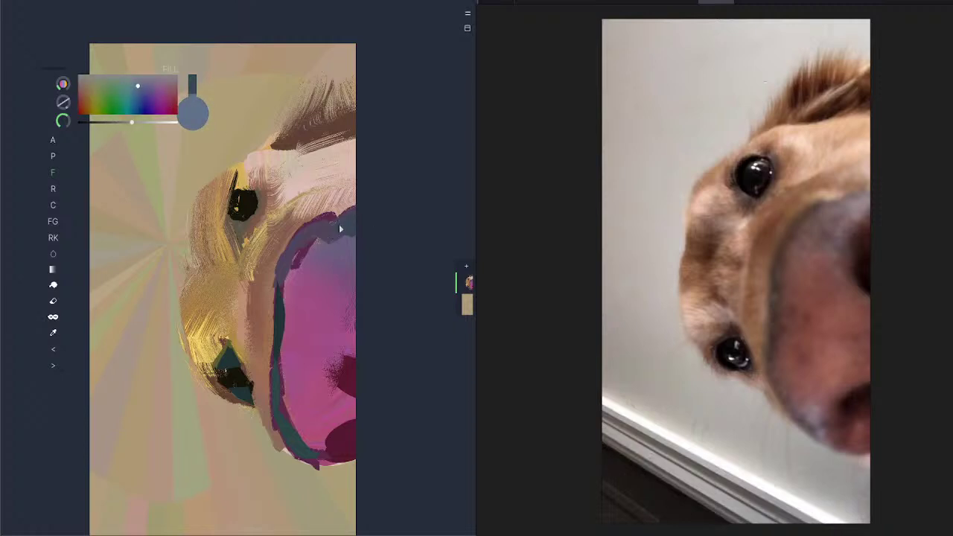
mouse_move(340, 229)
left_mouse_down()
mouse_move(253, 192)
mouse_move(348, 220)
mouse_move(336, 229)
mouse_move(371, 221)
left_mouse_up()
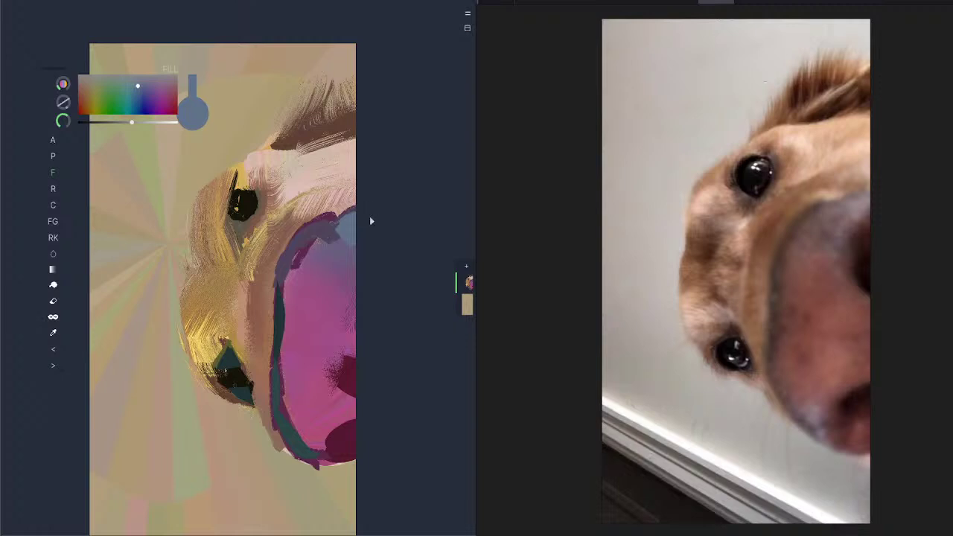
Step: Move the tool panel onto the canvas, choose an olive colour and move the panel back up beside the canvas
mouse_move(69, 84)
left_mouse_down()
mouse_move(168, 94)
mouse_move(202, 79)
mouse_move(234, 88)
mouse_move(244, 64)
mouse_move(300, 76)
mouse_move(249, 91)
mouse_move(100, 76)
mouse_move(137, 72)
mouse_move(40, 91)
mouse_move(134, 63)
mouse_move(76, 88)
mouse_move(19, 84)
mouse_move(65, 64)
mouse_move(141, 79)
mouse_move(79, 85)
mouse_move(81, 71)
left_mouse_up()
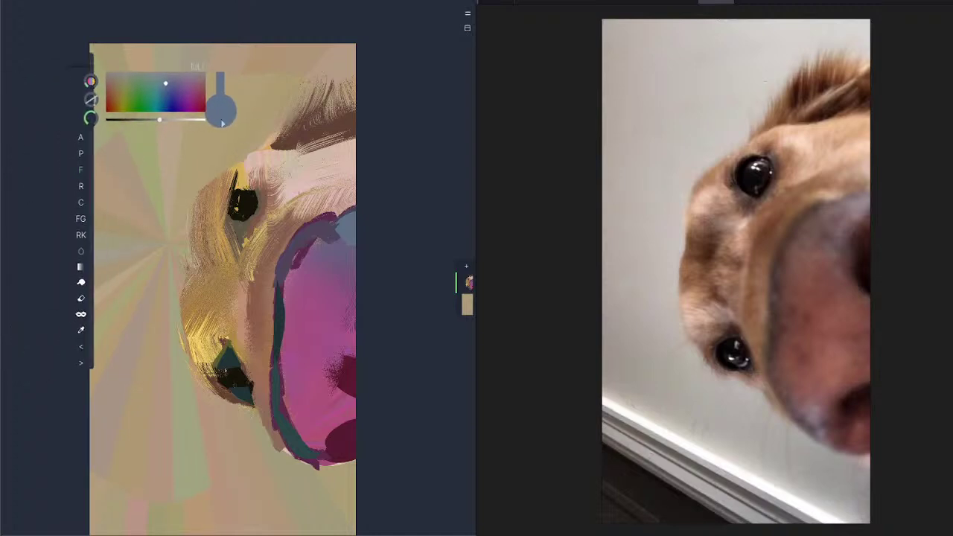
left_click(131, 93)
mouse_move(159, 119)
left_mouse_down()
mouse_move(176, 120)
mouse_move(119, 116)
mouse_move(209, 120)
mouse_move(121, 119)
mouse_move(155, 120)
left_mouse_up()
left_click(120, 91)
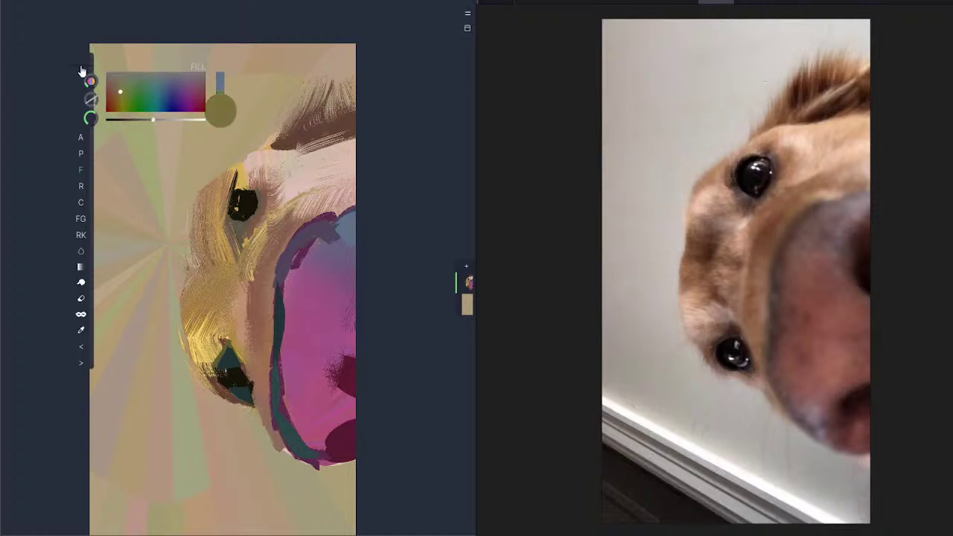
left_click_drag(85, 75, 47, 36)
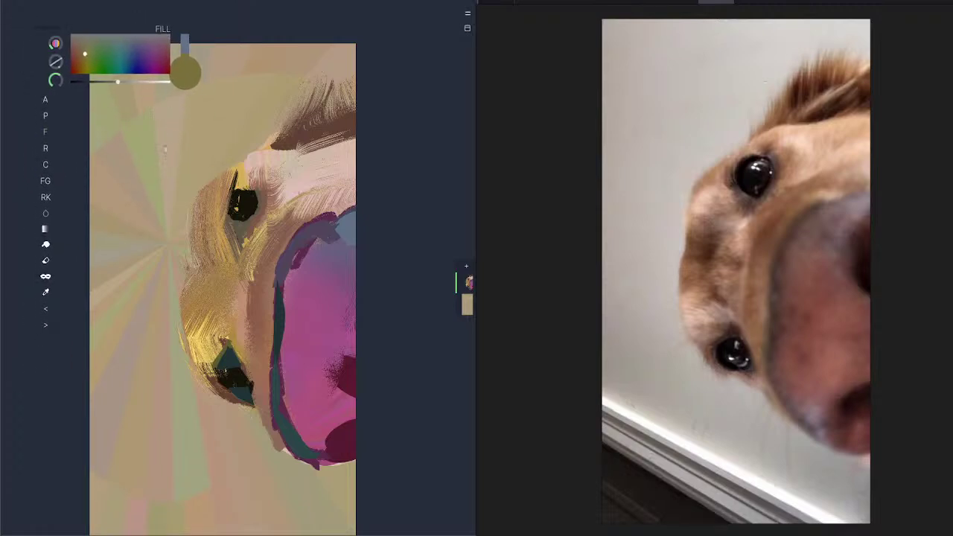
Step: Paint an olive Pencil stroke between the upper eye and the nose, and undo it
left_click(45, 116)
mouse_move(296, 199)
left_mouse_down()
mouse_move(296, 212)
mouse_move(287, 186)
left_mouse_up()
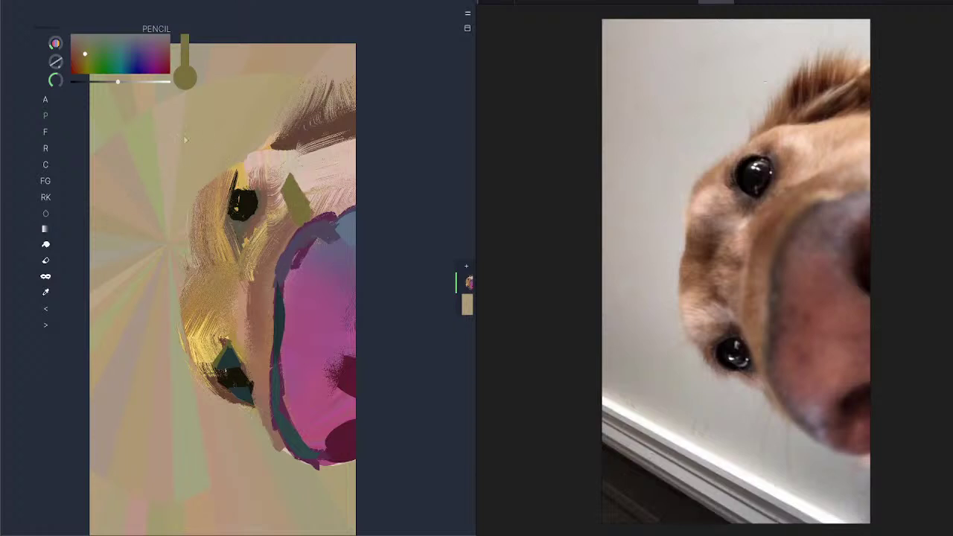
left_click(46, 309)
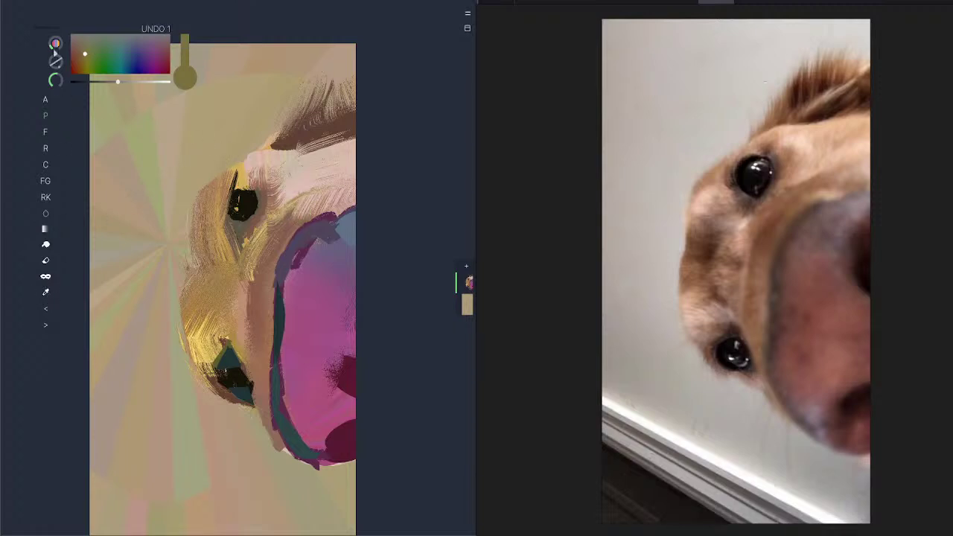
Step: Stretch the tool panel into a wide horizontal layout across the canvas
left_click_drag(52, 33, 254, 71)
left_click_drag(265, 364, 478, 134)
left_click_drag(255, 70, 215, 59)
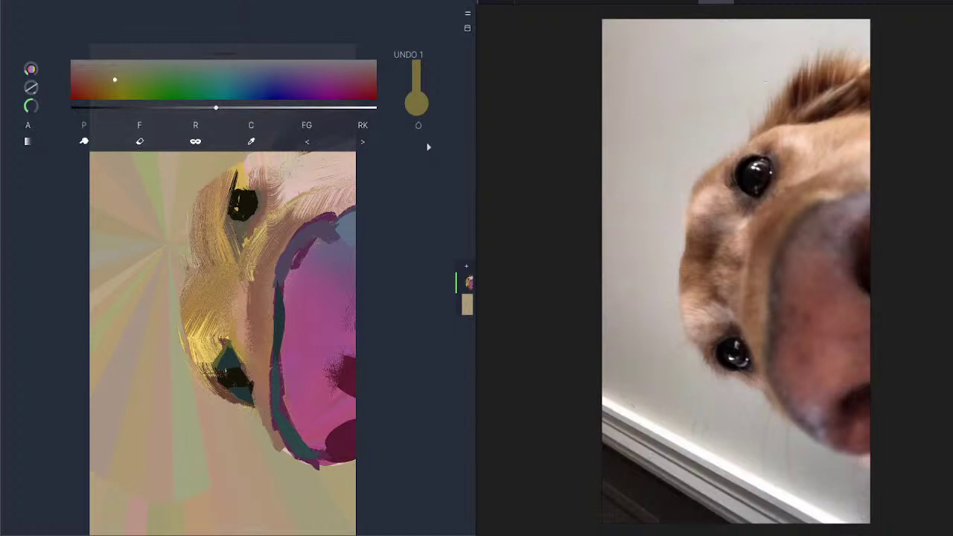
mouse_move(446, 149)
left_mouse_down()
mouse_move(476, 137)
mouse_move(452, 133)
left_mouse_up()
Step: Reshape the tool panel into a tall, narrow layout and arrange it and the canvas side by side
left_click_drag(232, 60, 207, 27)
left_click_drag(464, 113, 260, 463)
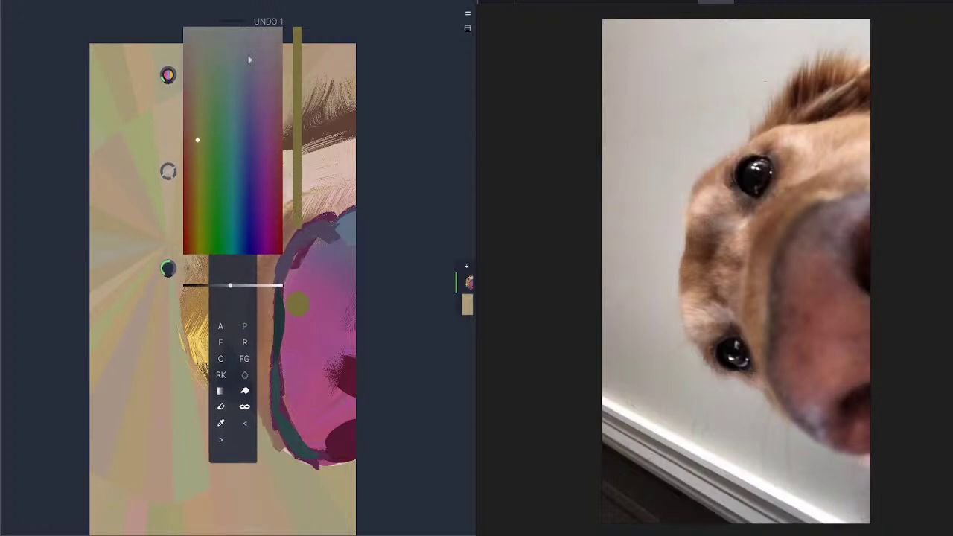
mouse_move(235, 22)
left_mouse_down()
mouse_move(87, 65)
mouse_move(221, 66)
mouse_move(85, 74)
mouse_move(60, 68)
mouse_move(51, 45)
left_mouse_up()
mouse_move(323, 265)
left_mouse_down()
mouse_move(407, 265)
mouse_move(395, 263)
left_mouse_up()
scroll(375, 275, "down", 4)
scroll(376, 276, "up", 4)
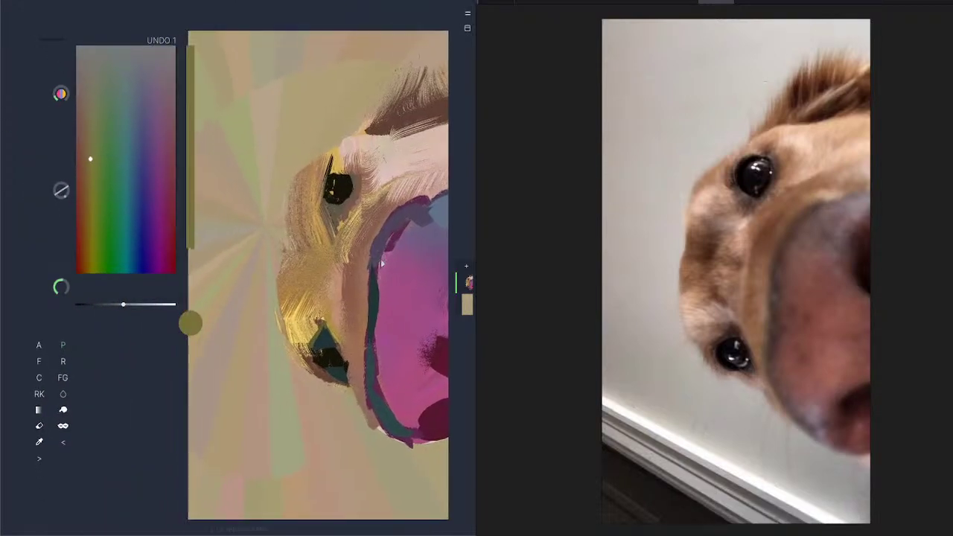
Step: Set the brush size to 168, paint a bright teal stroke beside the lower eye, and undo the stroke
mouse_move(133, 174)
left_mouse_down()
mouse_move(143, 193)
mouse_move(99, 251)
mouse_move(124, 275)
mouse_move(108, 308)
mouse_move(135, 311)
left_mouse_up()
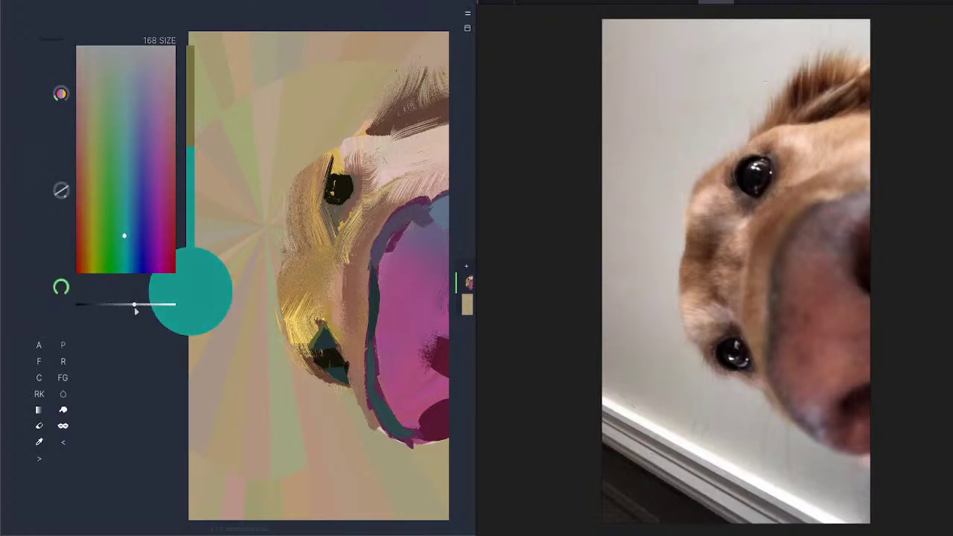
left_click_drag(251, 328, 294, 420)
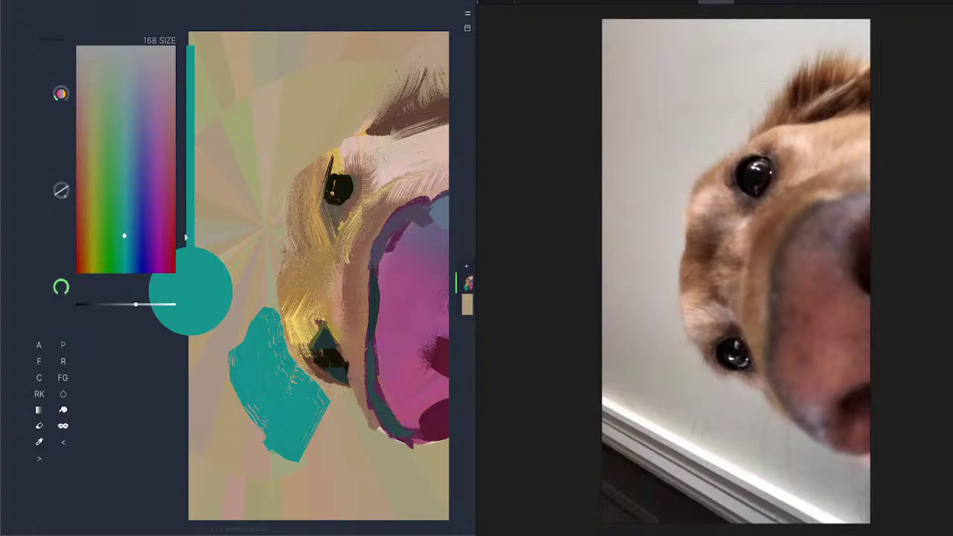
left_click(64, 445)
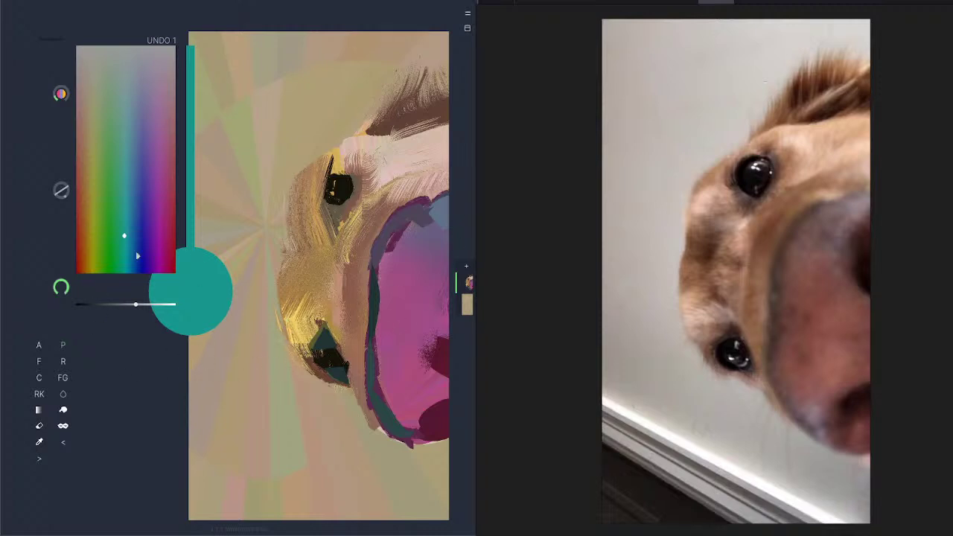
Step: Sample the nose's magenta, darken it to plum and paint the nose's lower part, continuing up its side with brush size 48
mouse_move(40, 442)
left_mouse_down()
mouse_move(283, 358)
mouse_move(406, 361)
left_mouse_up()
left_click_drag(136, 307, 119, 306)
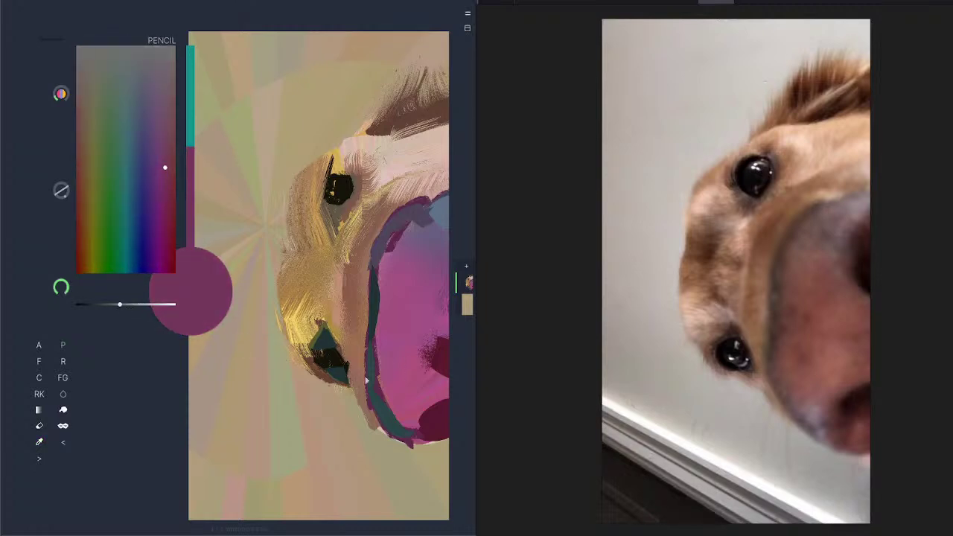
mouse_move(365, 381)
left_mouse_down()
mouse_move(389, 379)
mouse_move(351, 357)
left_mouse_up()
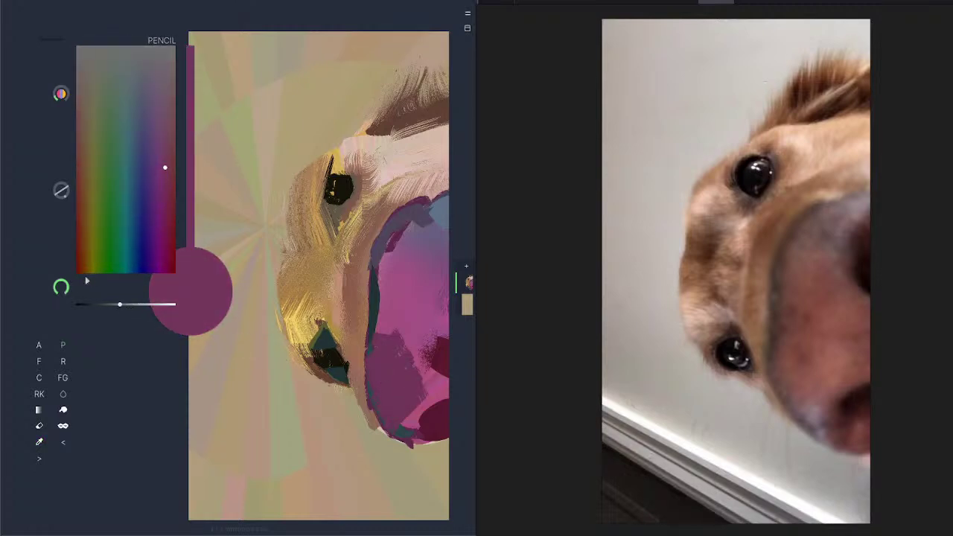
left_click_drag(61, 287, 83, 284)
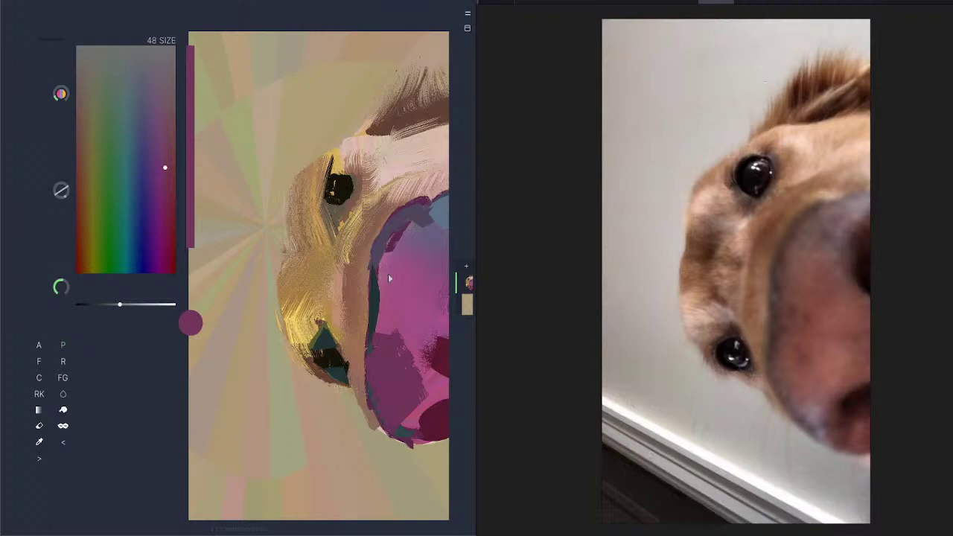
mouse_move(389, 278)
left_mouse_down()
mouse_move(388, 337)
mouse_move(388, 249)
mouse_move(381, 325)
mouse_move(381, 306)
mouse_move(358, 292)
left_mouse_up()
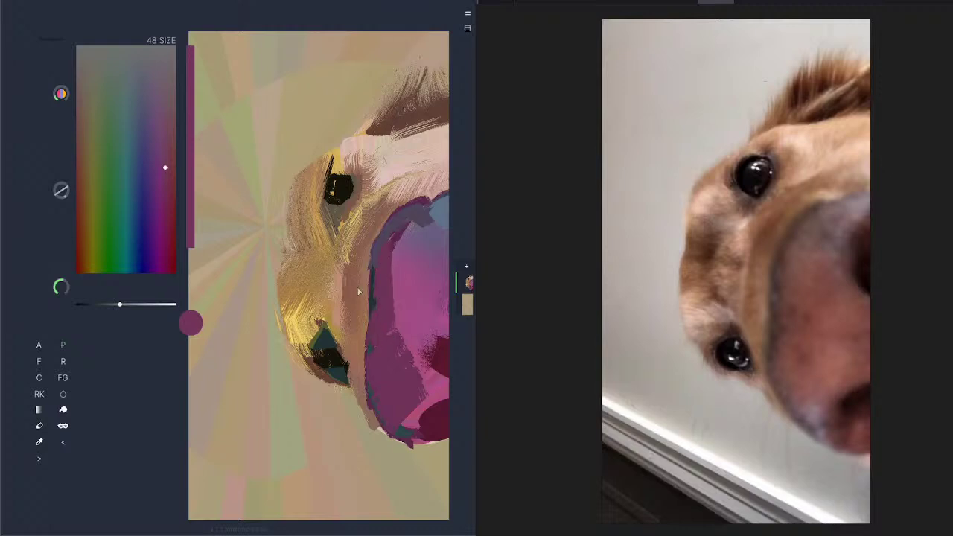
Step: Paint the centre of the nose with brown and extend the area with olive brown down toward the nostril
left_click(84, 162)
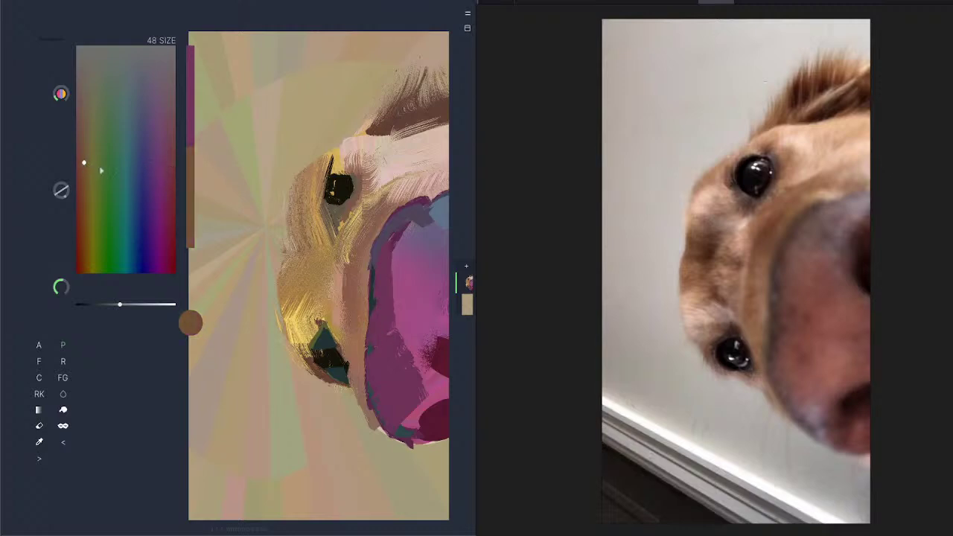
mouse_move(406, 285)
left_mouse_down()
mouse_move(404, 328)
mouse_move(390, 288)
mouse_move(398, 247)
mouse_move(414, 316)
left_mouse_up()
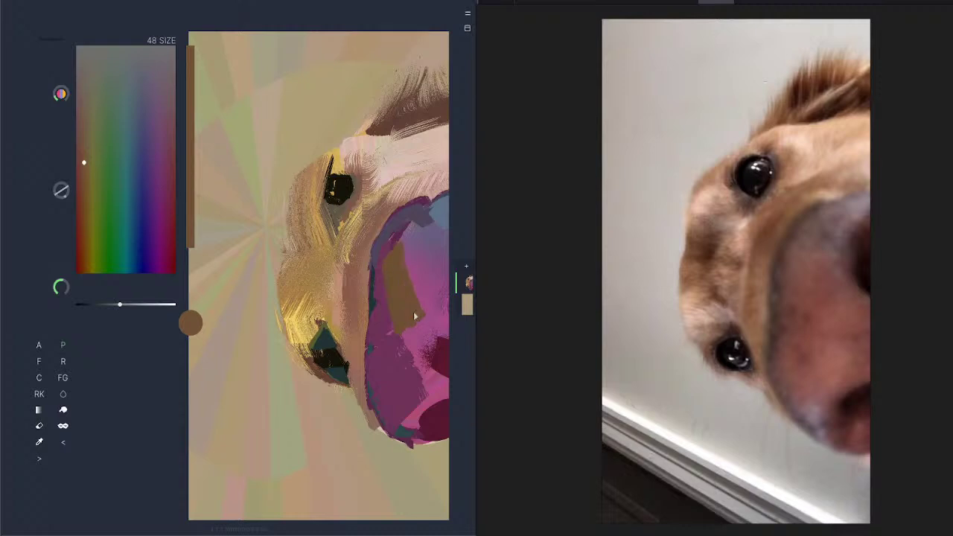
left_click_drag(403, 262, 388, 275)
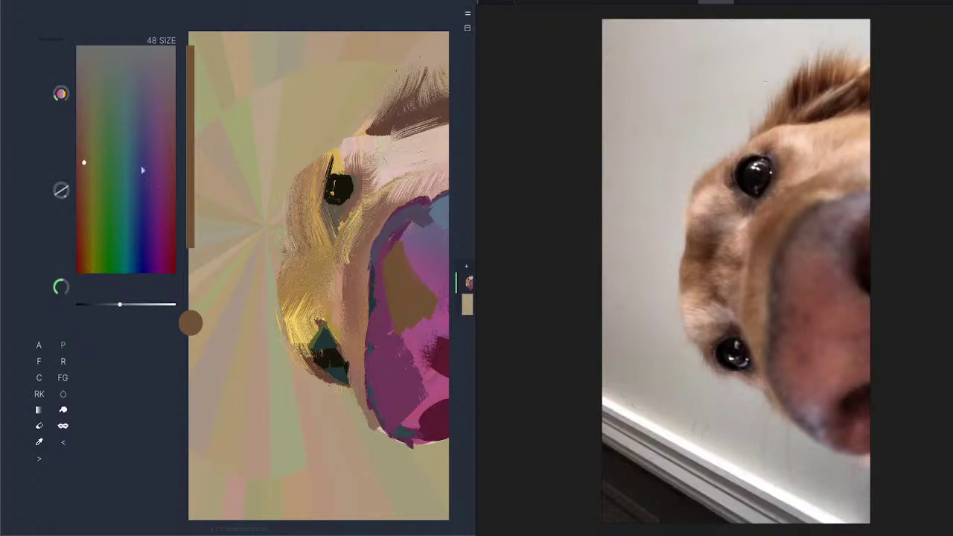
left_click_drag(83, 171, 87, 167)
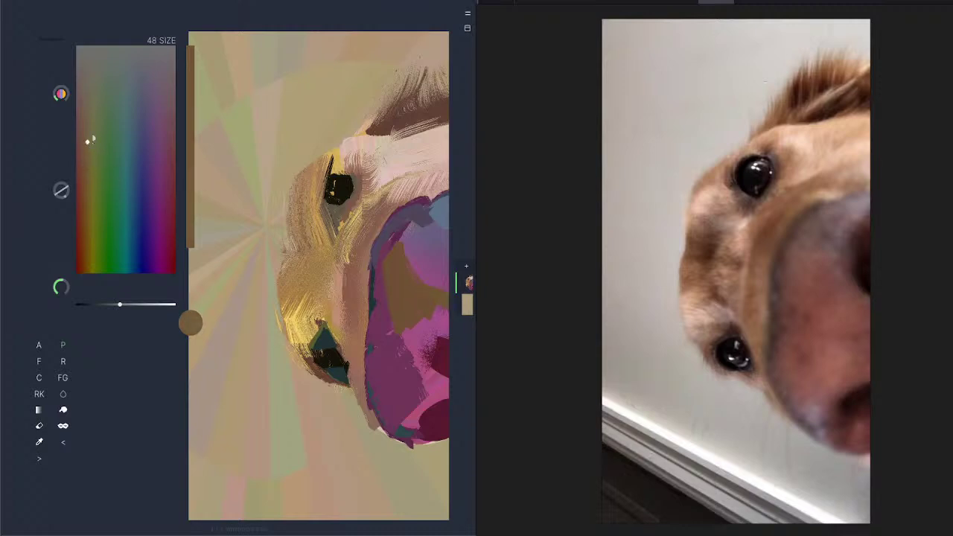
mouse_move(419, 283)
left_mouse_down()
mouse_move(406, 291)
mouse_move(456, 341)
mouse_move(417, 341)
mouse_move(419, 360)
left_mouse_up()
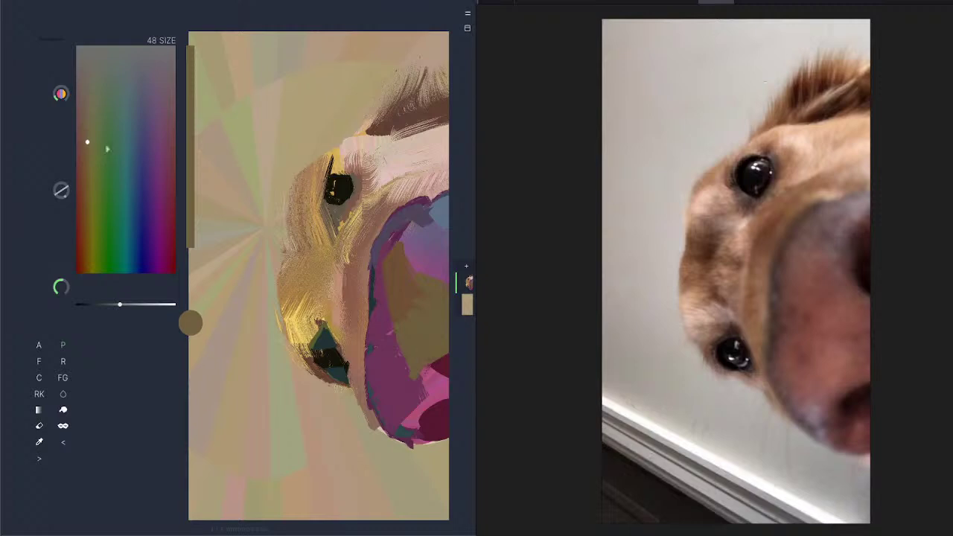
Step: Cover the olive area of the nose with reddish brown and paint a lighter orange-brown over its lower part
left_click(81, 147)
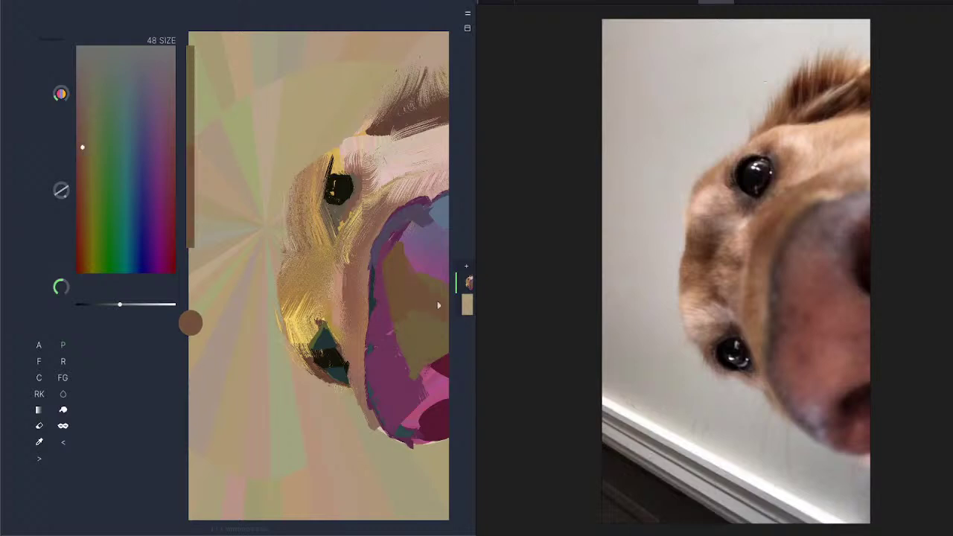
mouse_move(442, 319)
left_mouse_down()
mouse_move(431, 350)
mouse_move(417, 329)
mouse_move(438, 338)
mouse_move(404, 340)
left_mouse_up()
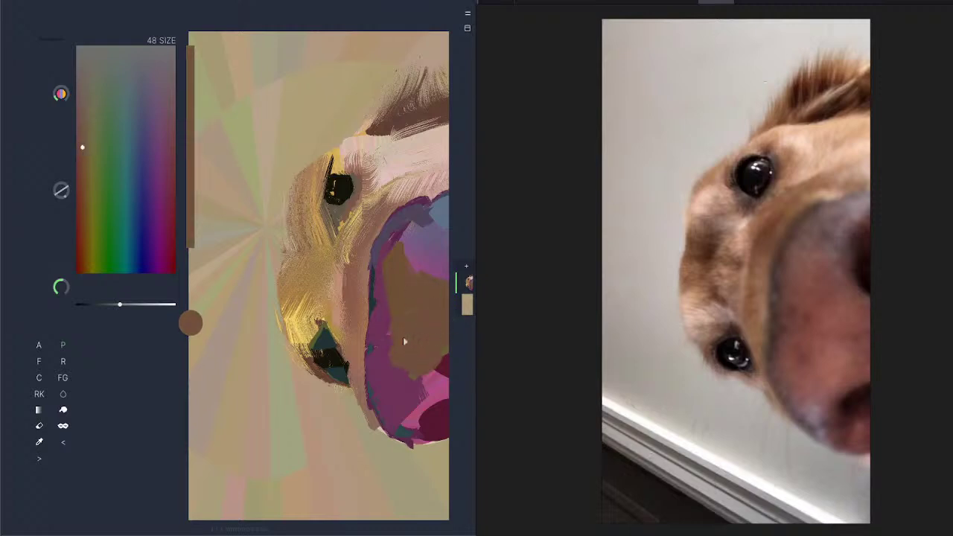
left_click(83, 162)
left_click_drag(120, 305, 132, 305)
mouse_move(419, 351)
left_mouse_down()
mouse_move(408, 376)
mouse_move(390, 376)
mouse_move(416, 331)
mouse_move(436, 349)
mouse_move(386, 335)
mouse_move(400, 389)
mouse_move(396, 374)
mouse_move(443, 350)
left_mouse_up()
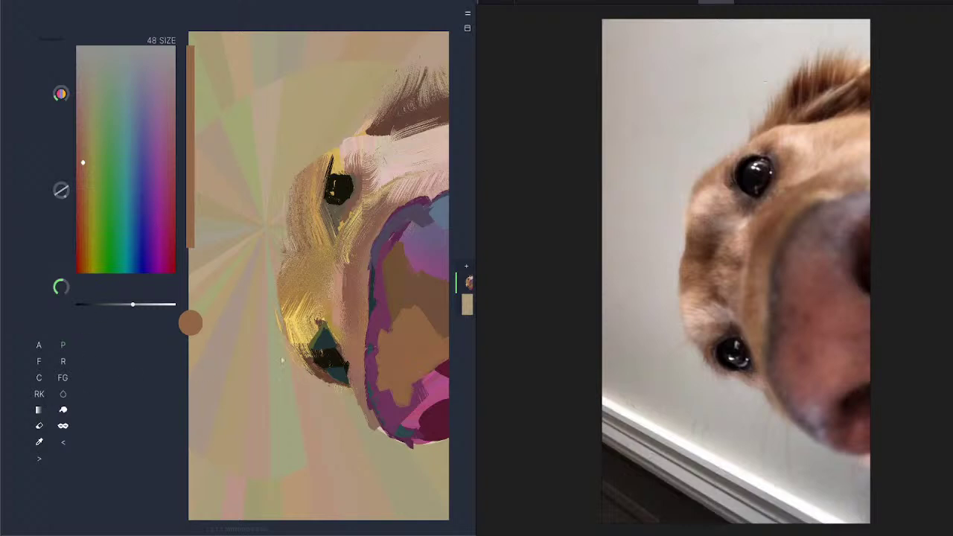
Step: Darken the colour to deep reddish brown and paint both nostrils with it
left_click_drag(113, 306, 95, 305)
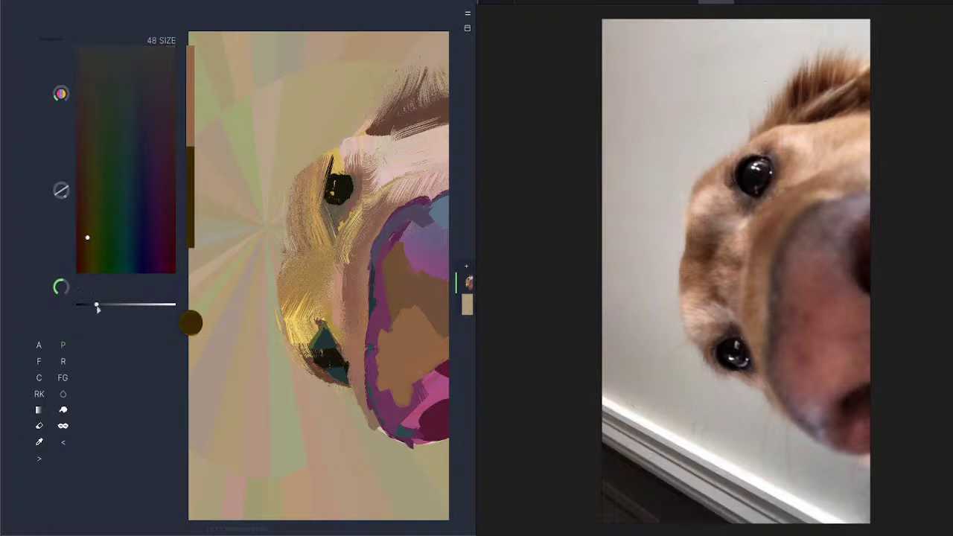
left_click(82, 256)
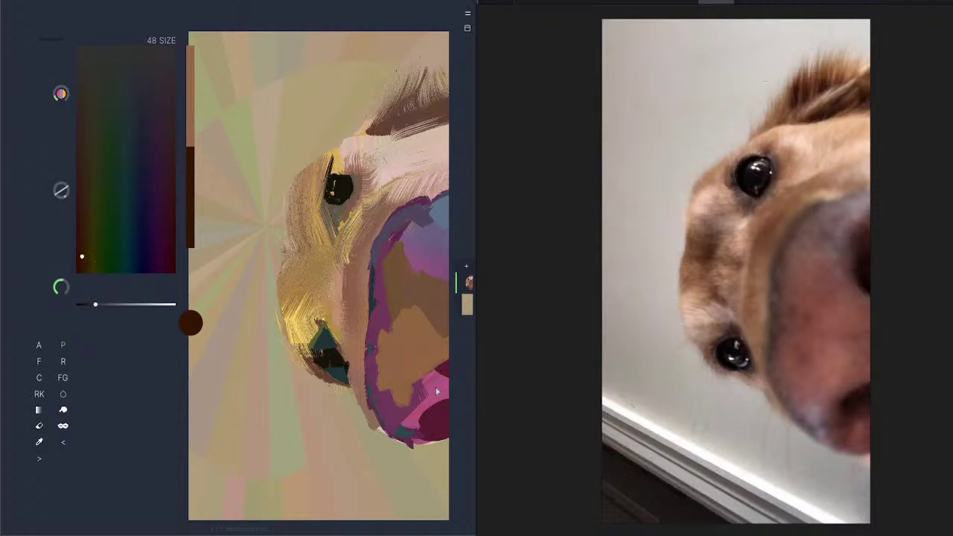
mouse_move(425, 394)
left_mouse_down()
mouse_move(446, 381)
mouse_move(430, 403)
left_mouse_up()
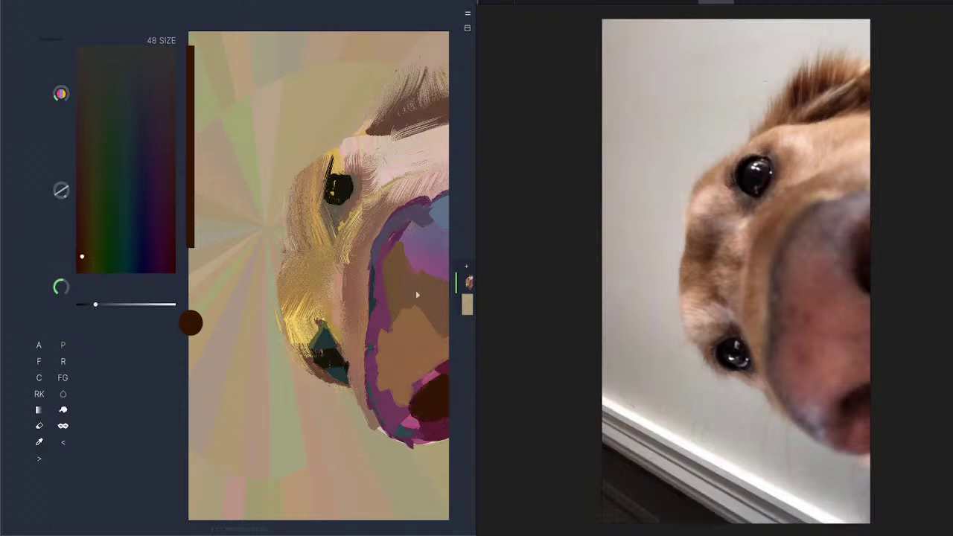
mouse_move(444, 280)
left_mouse_down()
mouse_move(449, 240)
mouse_move(447, 264)
left_mouse_up()
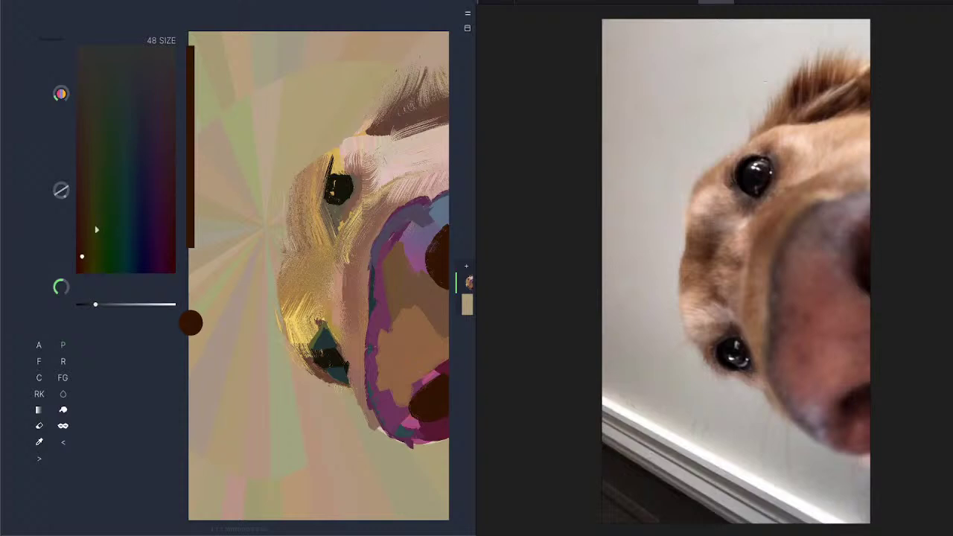
Step: Lighten the colour to a medium reddish brown and paint the inner side of the upper nostril
left_click_drag(95, 304, 119, 304)
mouse_move(446, 227)
left_mouse_down()
mouse_move(424, 262)
mouse_move(434, 253)
mouse_move(432, 270)
left_mouse_up()
left_click(82, 199)
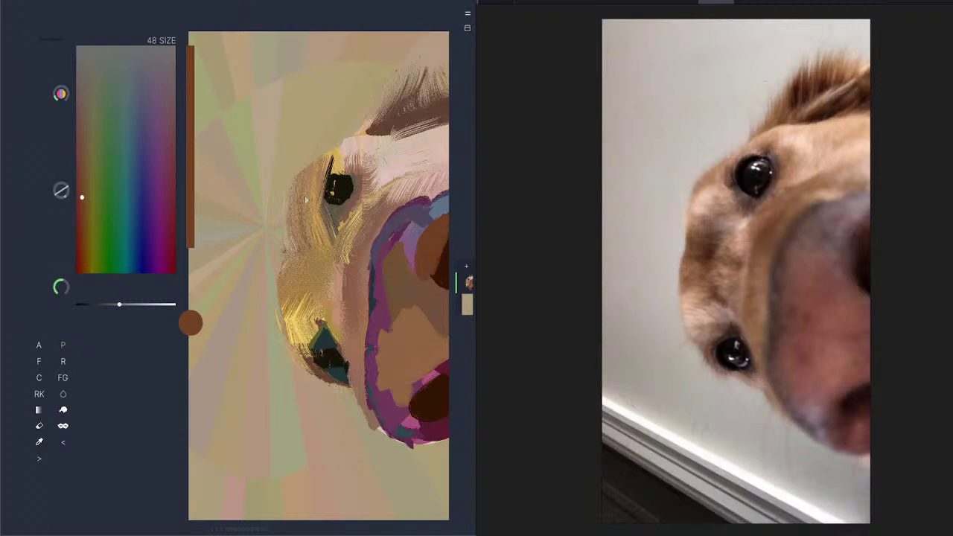
Step: Paint the upper part of the nose blue-grey, and darken the colour to extend it down the nose's outer edge
left_click(132, 86)
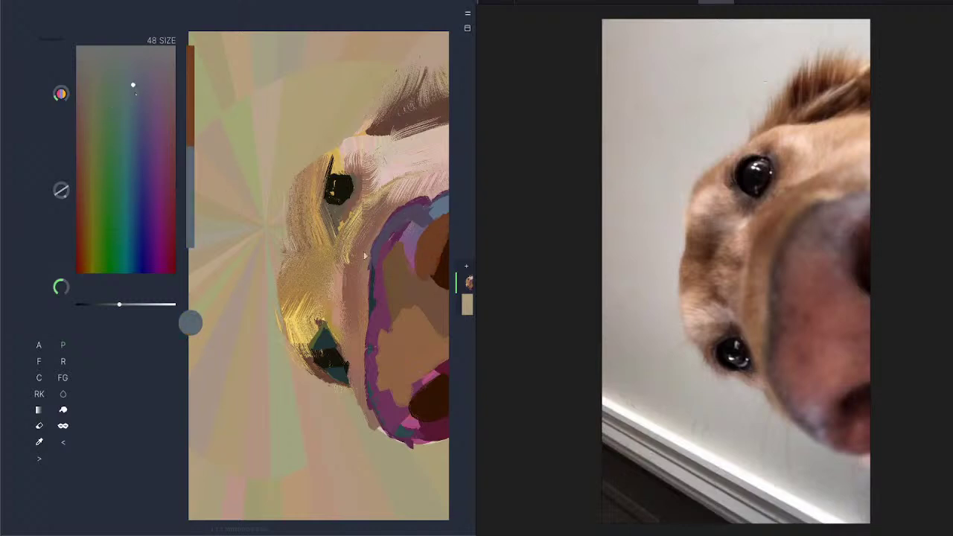
left_click_drag(432, 210, 429, 222)
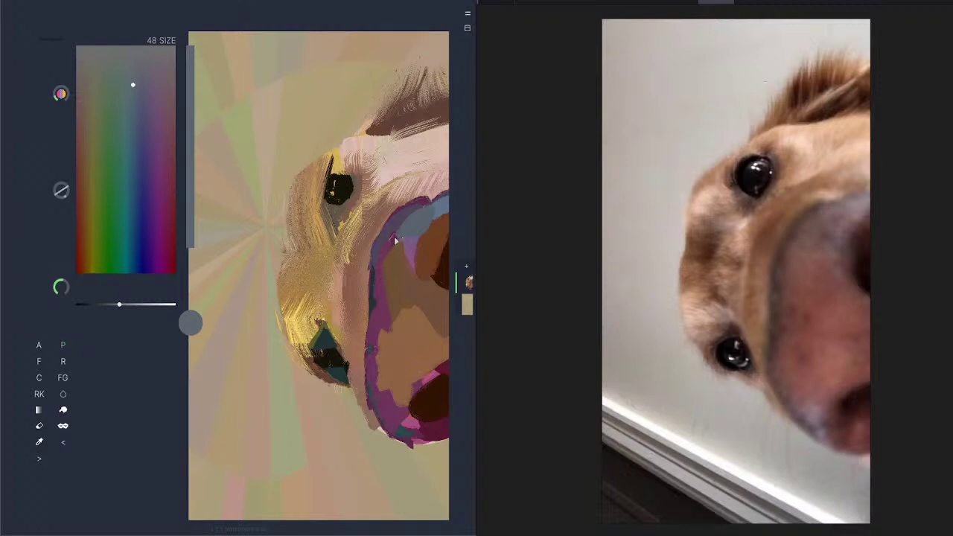
left_click_drag(130, 303, 105, 304)
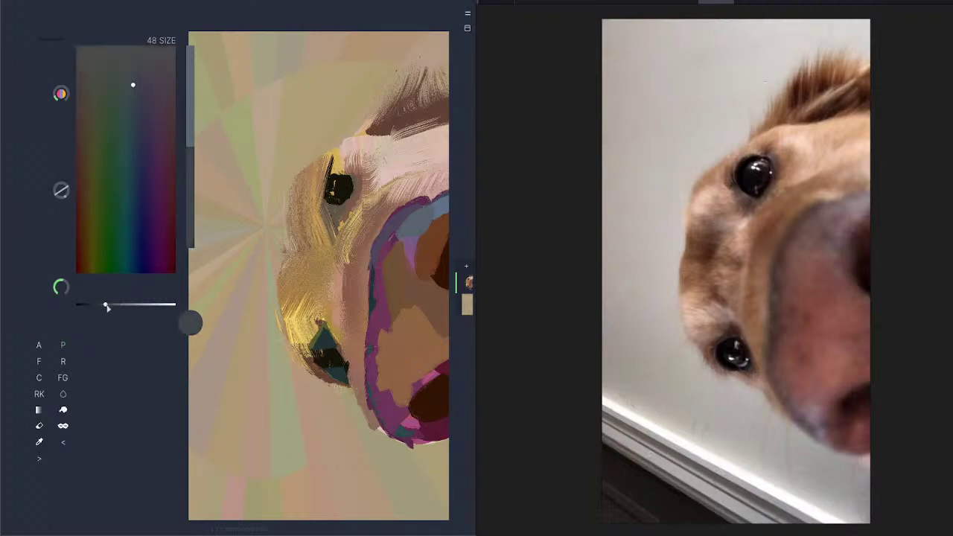
mouse_move(417, 214)
left_mouse_down()
mouse_move(374, 303)
mouse_move(368, 418)
left_mouse_up()
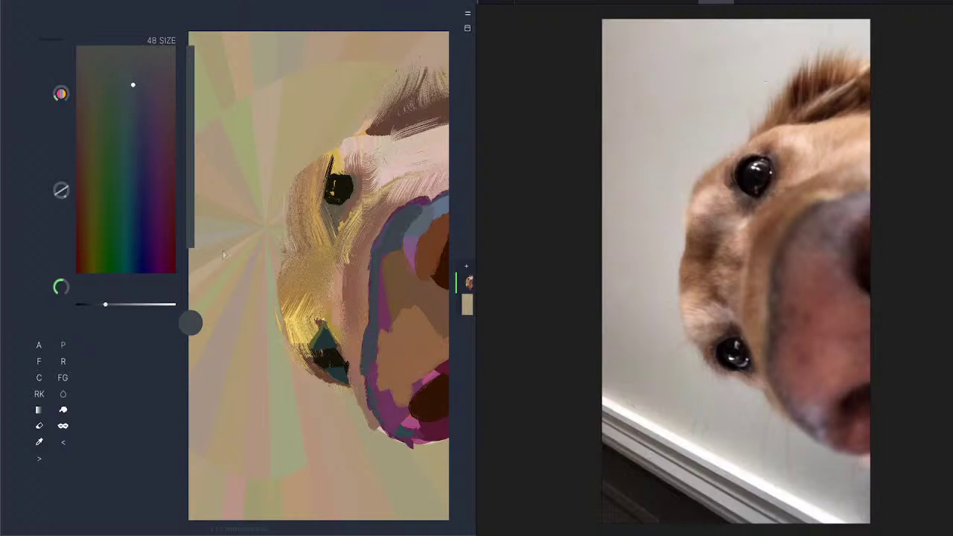
Step: Blur the nose's outer edge and the area around the upper nostril, raising the blur's noise size to 2.00
left_click(47, 409)
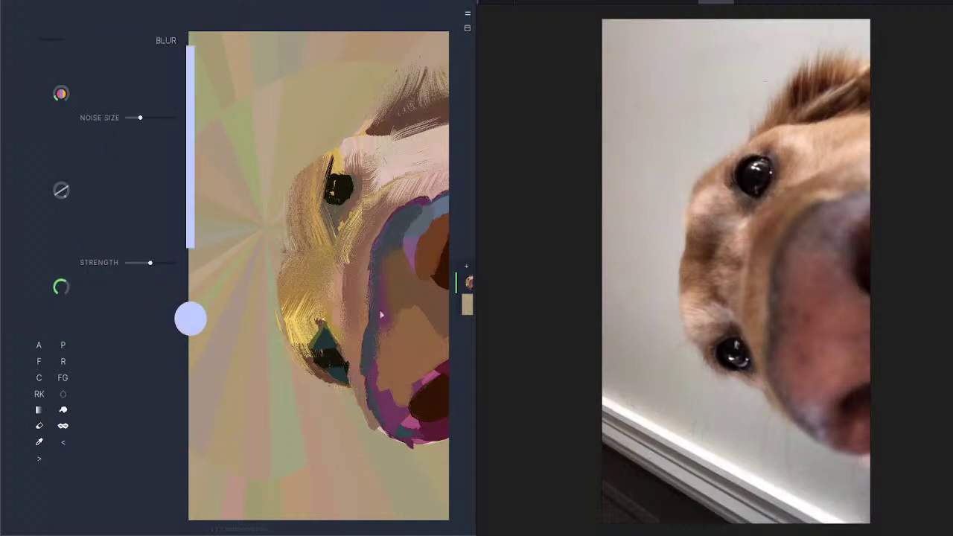
mouse_move(384, 262)
left_mouse_down()
mouse_move(381, 385)
mouse_move(379, 230)
left_mouse_up()
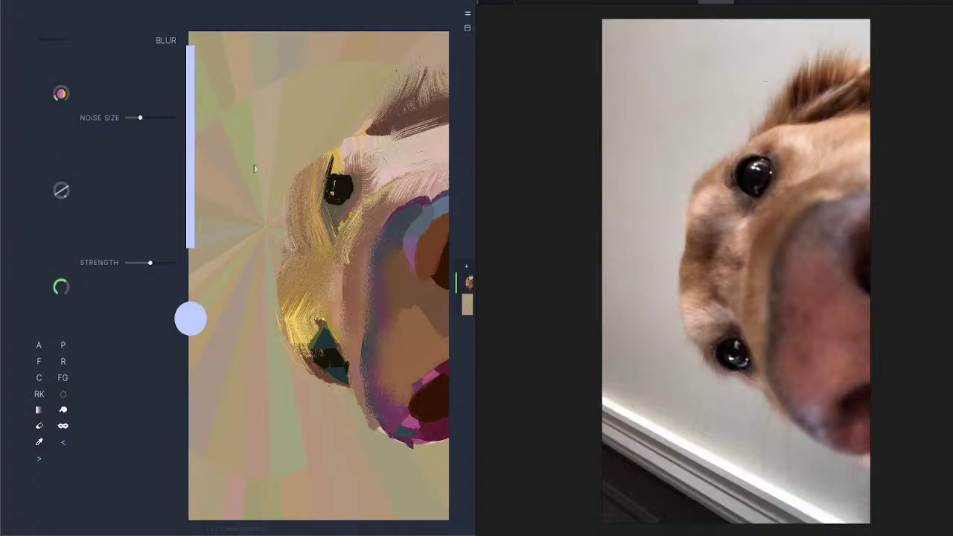
mouse_move(407, 262)
left_mouse_down()
mouse_move(405, 248)
mouse_move(435, 247)
mouse_move(450, 217)
left_mouse_up()
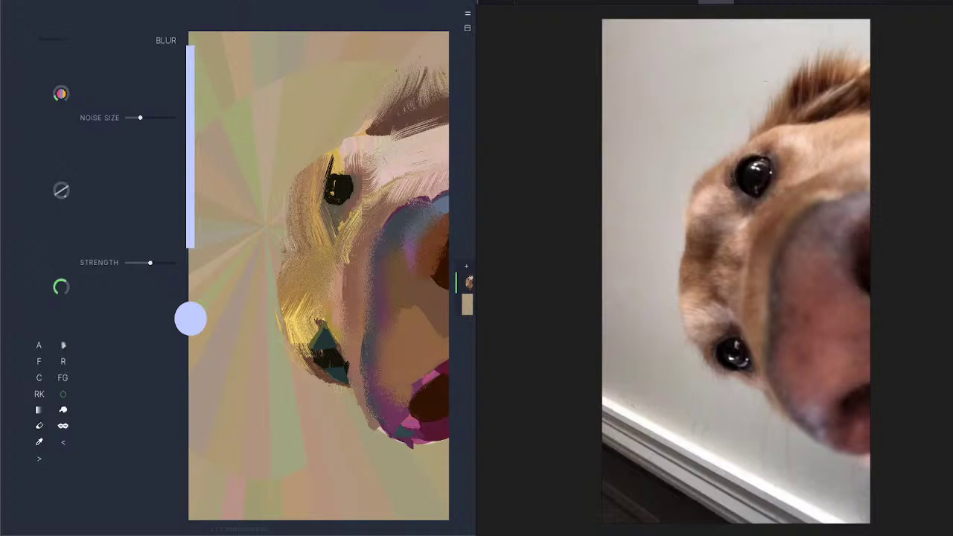
left_click_drag(141, 119, 177, 117)
mouse_move(440, 216)
left_mouse_down()
mouse_move(454, 202)
mouse_move(433, 205)
left_mouse_up()
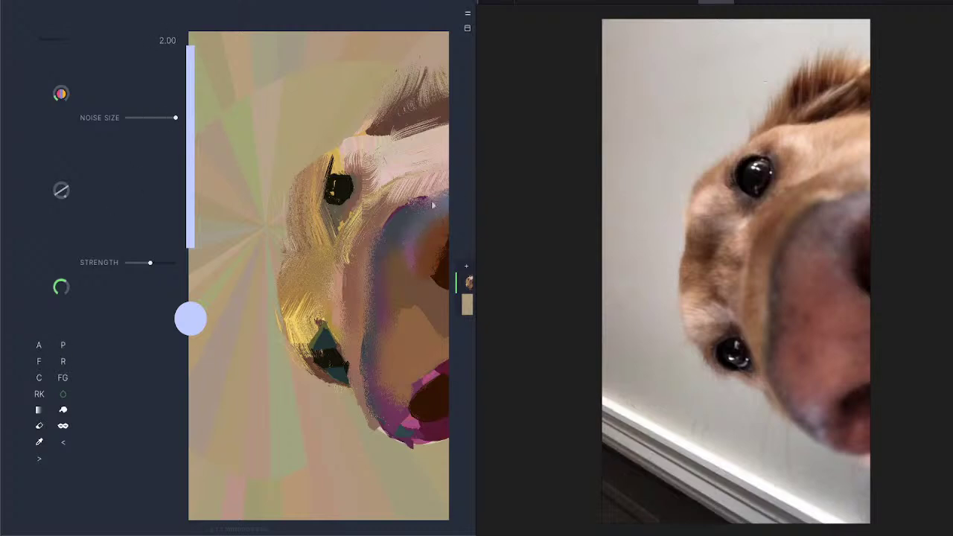
Step: Try smudging the upper part of the nose with the Smudge tool and undo the stroke
left_click(64, 411)
mouse_move(426, 253)
left_mouse_down()
mouse_move(436, 231)
mouse_move(421, 272)
left_mouse_up()
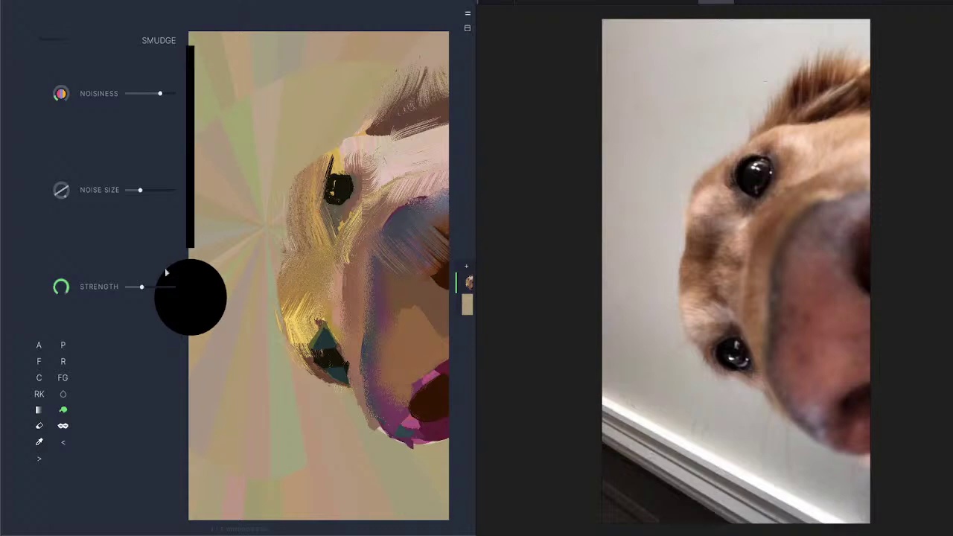
left_click(63, 441)
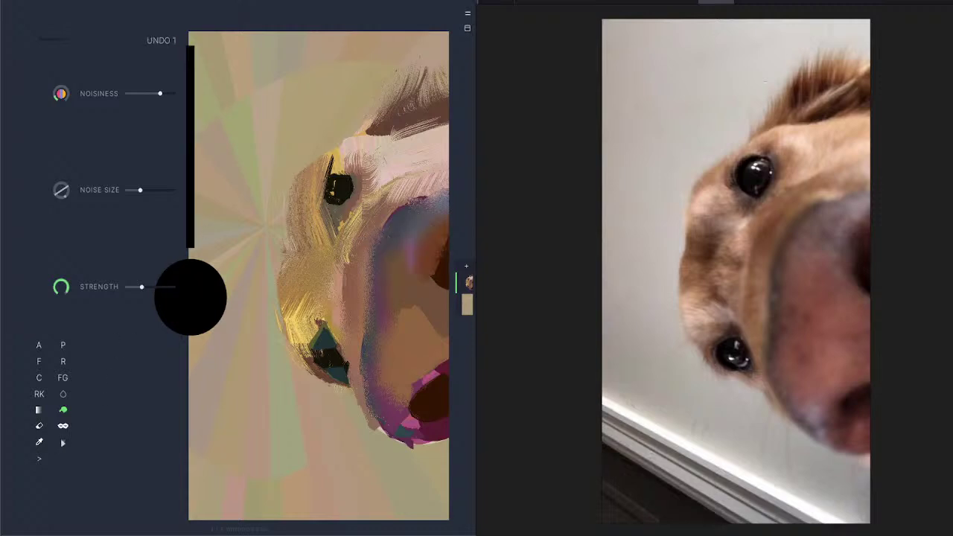
Step: With the Chisel brush, sample the nose's brown, shift it to reddish brown and paint the centre of the nose
left_click(40, 380)
left_click_drag(42, 441, 417, 335)
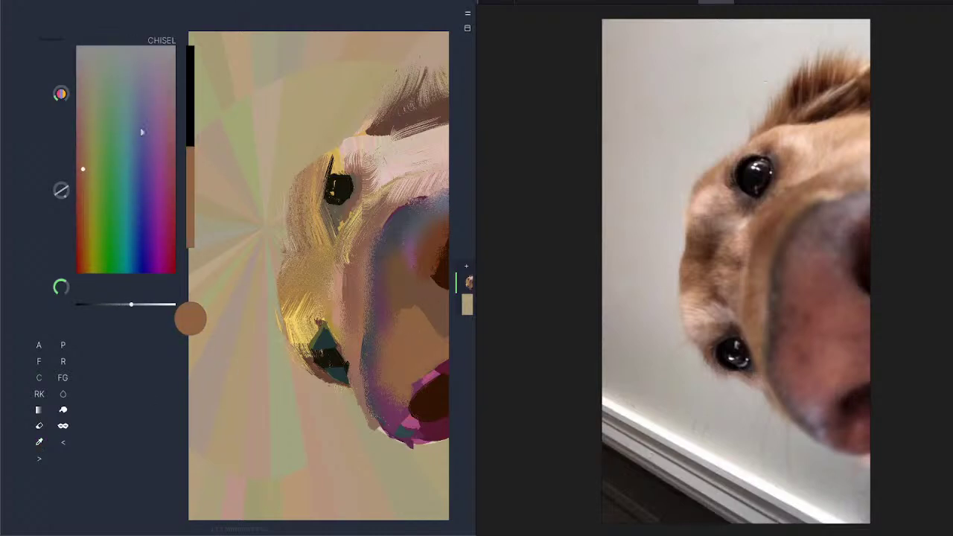
left_click(80, 175)
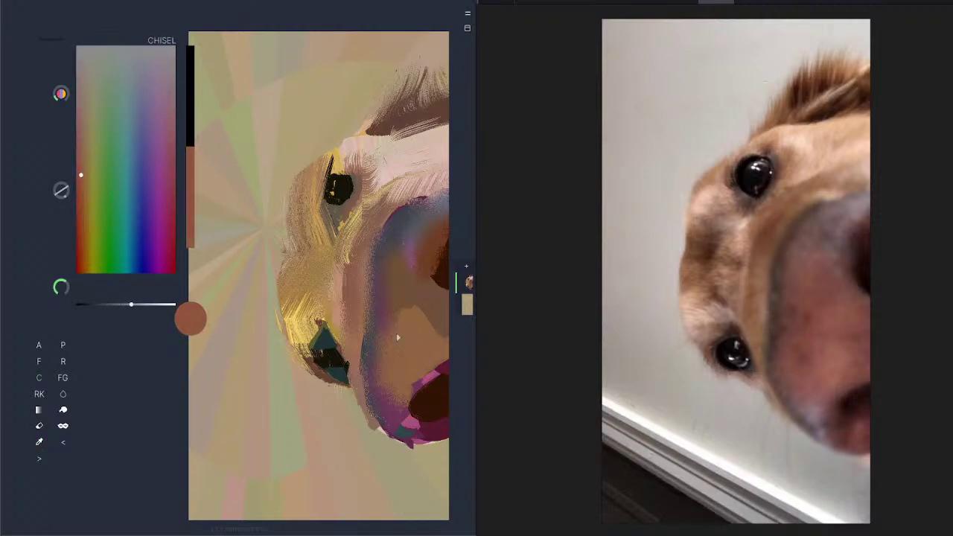
mouse_move(397, 335)
left_mouse_down()
mouse_move(399, 392)
mouse_move(382, 337)
left_mouse_up()
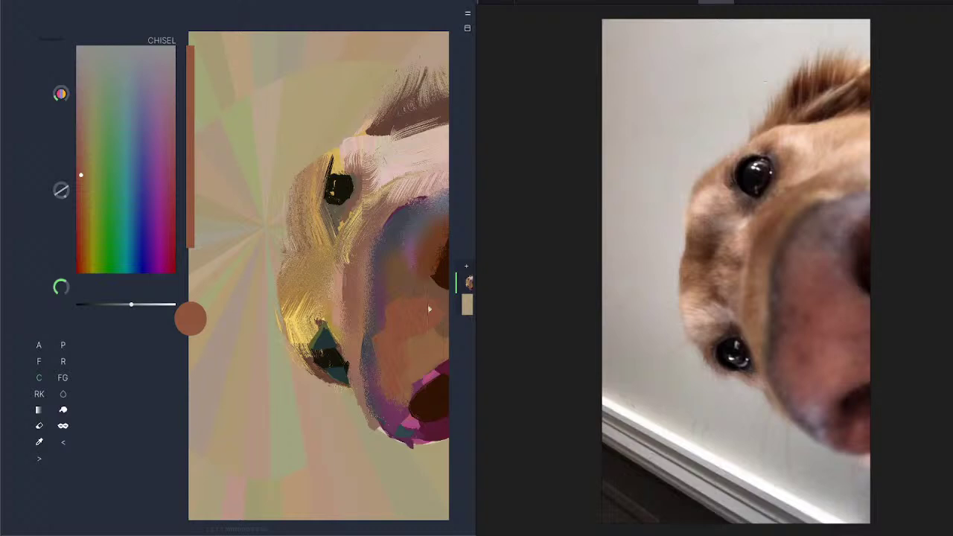
Step: Paint a lighter orange-brown patch above the lower nostril, and cover the surrounding nose area with a darker orange-brown
left_click_drag(131, 304, 143, 306)
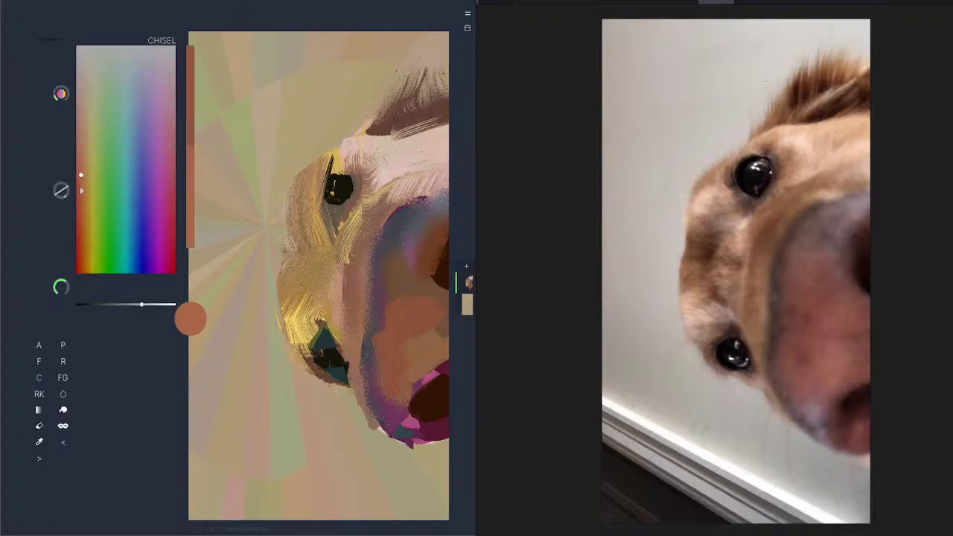
left_click(82, 181)
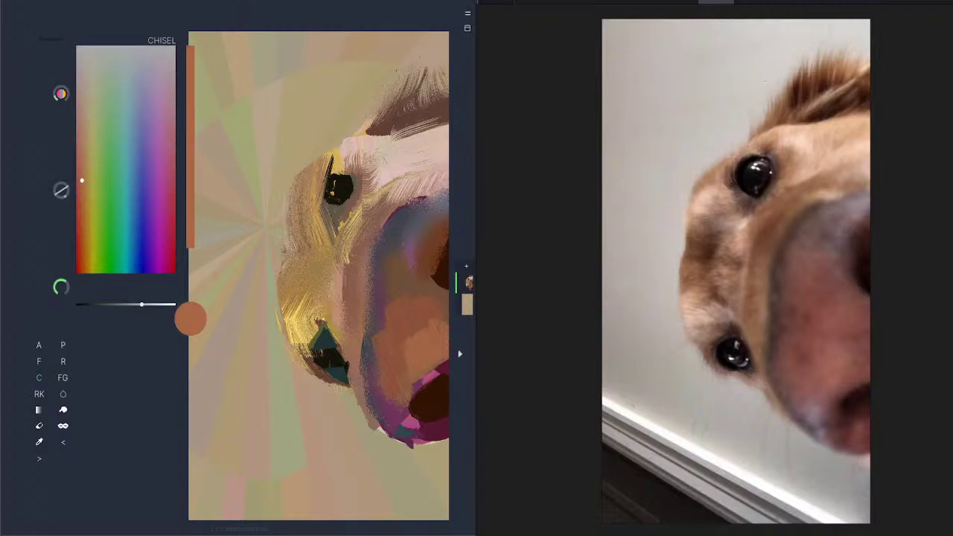
left_click_drag(141, 304, 129, 303)
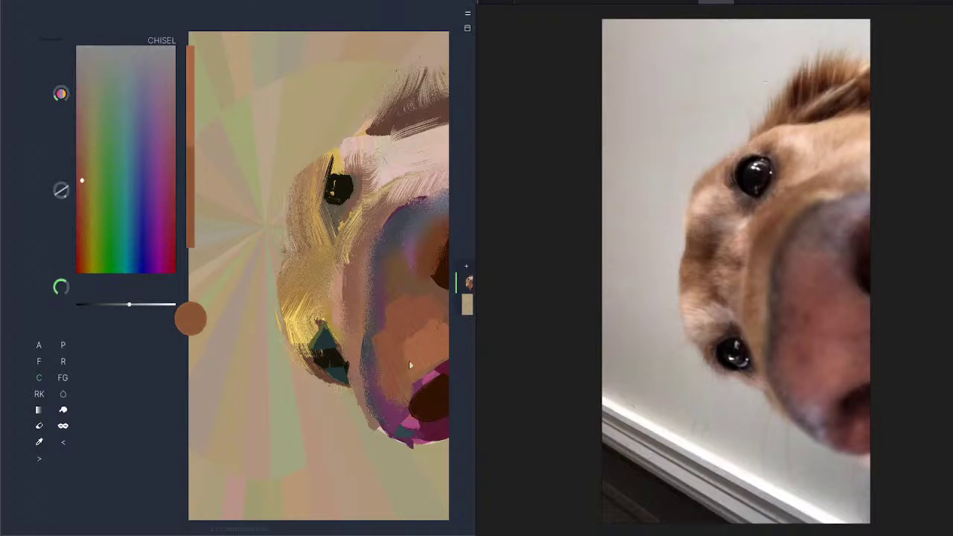
left_click_drag(407, 384, 436, 356)
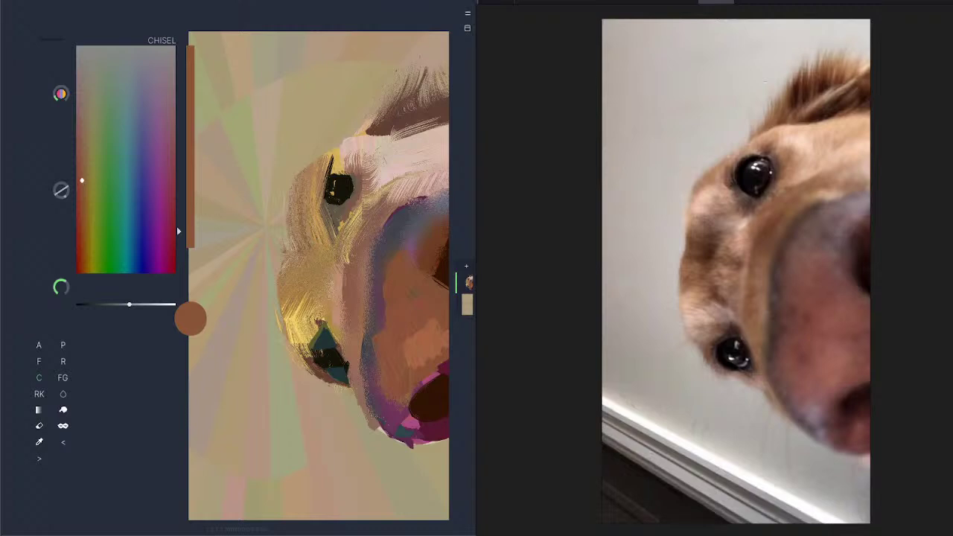
Step: Darken the brown, paint strokes along the nose's outer side and upper part, and undo the last stroke
left_click_drag(129, 305, 115, 305)
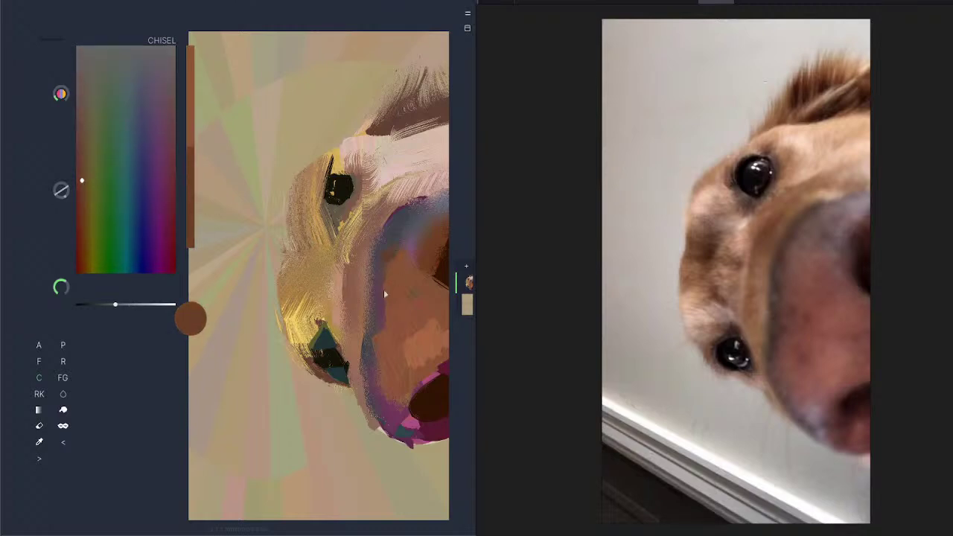
left_click_drag(376, 340, 388, 396)
mouse_move(409, 249)
left_mouse_down()
mouse_move(423, 262)
mouse_move(410, 257)
left_mouse_up()
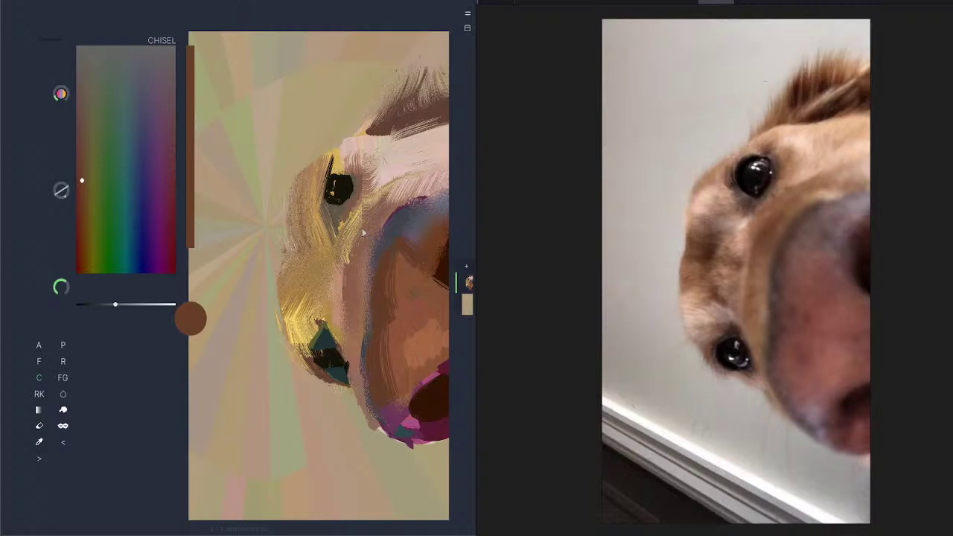
left_click(63, 442)
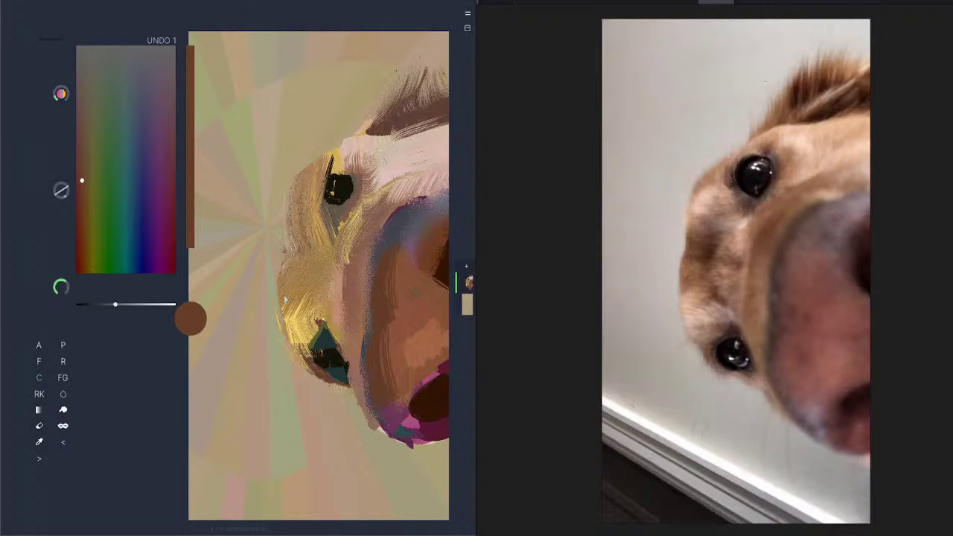
Step: Change the colour to olive brown and paint patches on the muzzle beside the nose and on the forehead
left_click(86, 182)
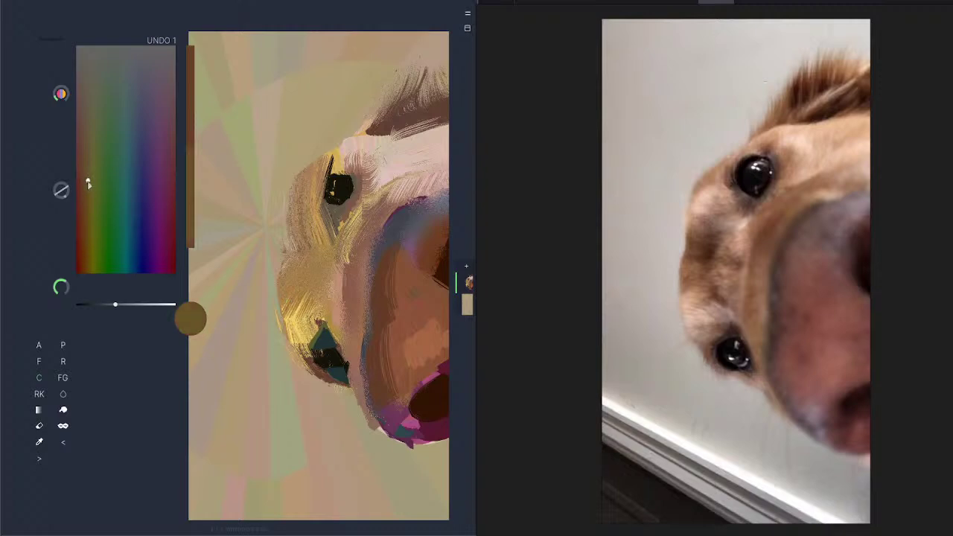
mouse_move(362, 253)
left_mouse_down()
mouse_move(367, 229)
mouse_move(355, 277)
left_mouse_up()
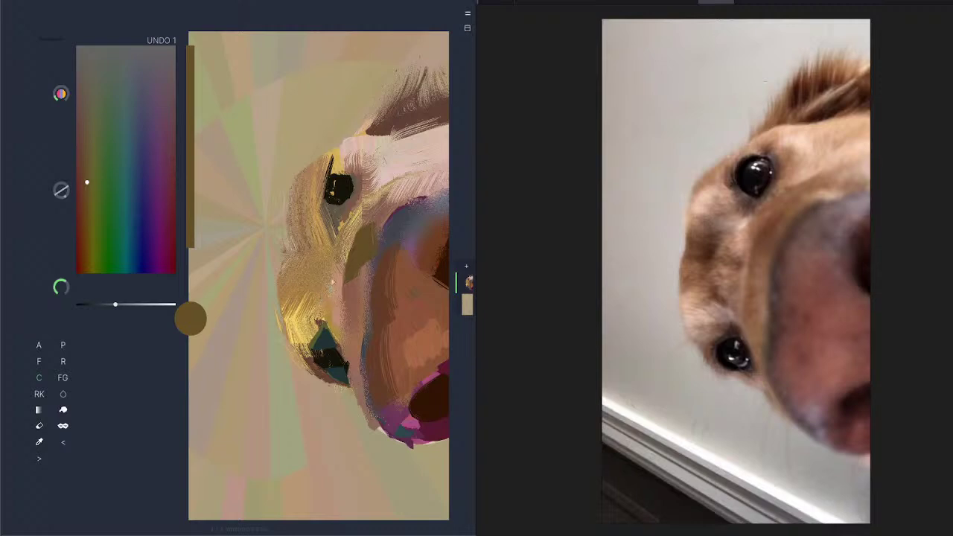
mouse_move(318, 258)
left_mouse_down()
mouse_move(293, 256)
mouse_move(291, 233)
left_mouse_up()
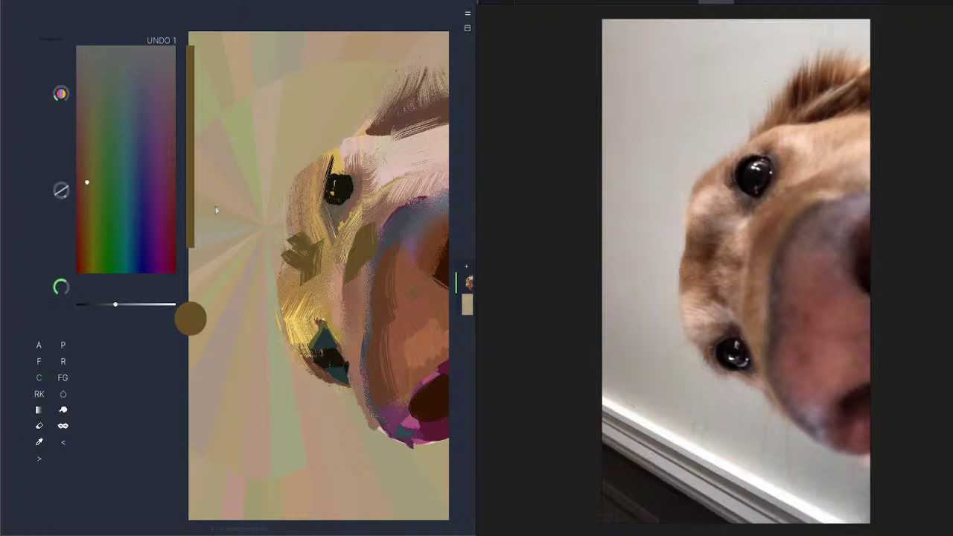
Step: Set the brush rotation mode to Follow with 0 rotation and enlarge the olive-brown forehead patch toward the lower eye
left_click(64, 194)
left_click(86, 206)
left_click(64, 196)
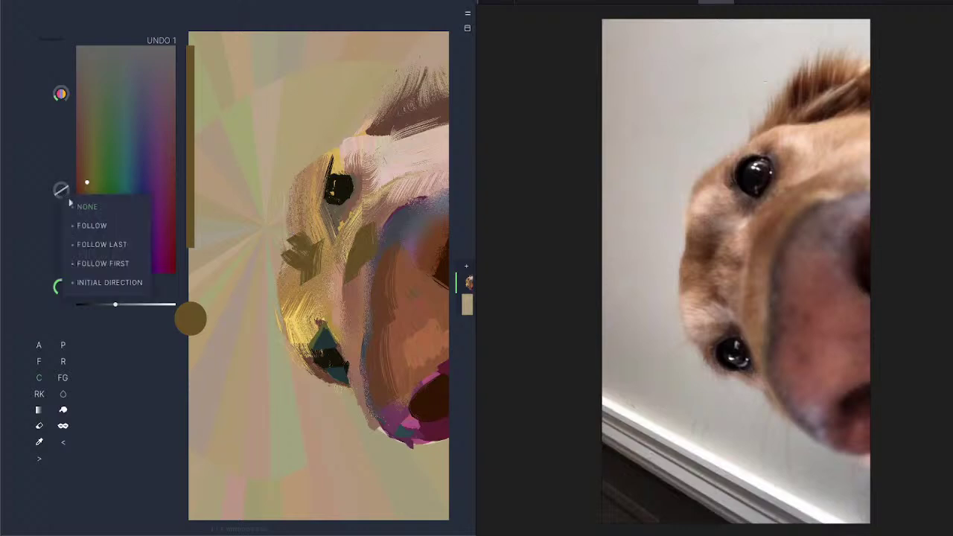
left_click(89, 226)
left_click_drag(63, 196, 66, 208)
mouse_move(300, 246)
left_mouse_down()
mouse_move(318, 250)
mouse_move(296, 231)
left_mouse_up()
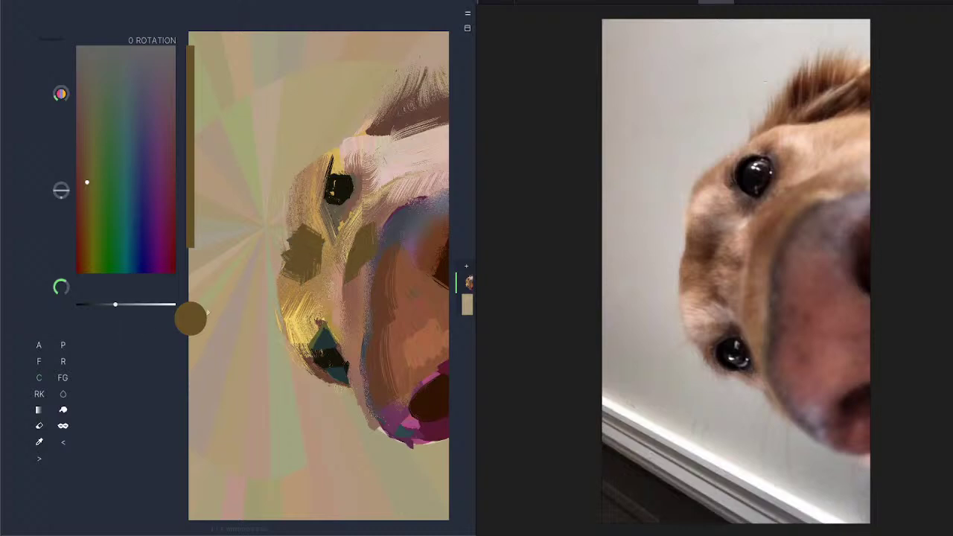
mouse_move(311, 294)
left_mouse_down()
mouse_move(301, 290)
mouse_move(317, 299)
left_mouse_up()
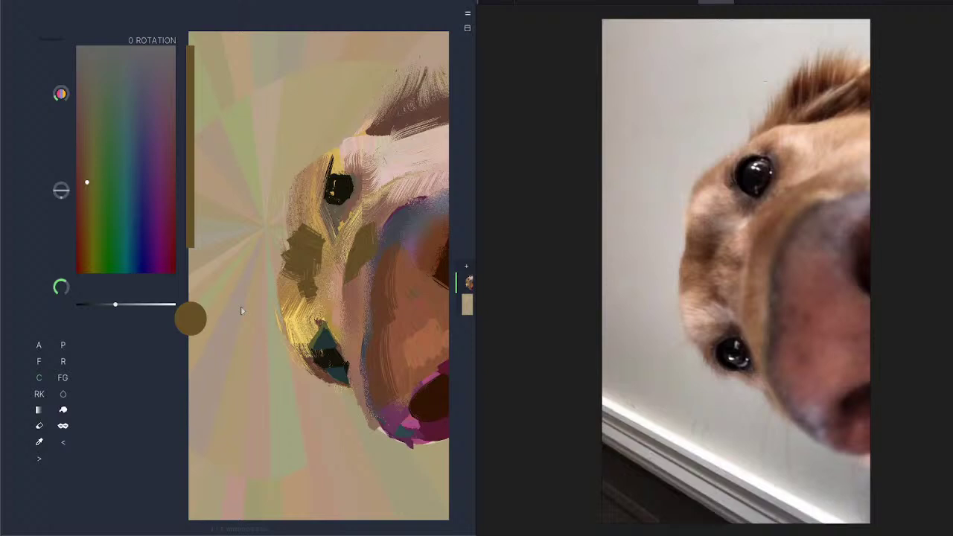
Step: With the Pencil brush, extend the olive-brown forehead patch to the upper eye and lighten the colour to ochre
left_click(66, 347)
mouse_move(316, 212)
left_mouse_down()
mouse_move(326, 239)
mouse_move(310, 203)
left_mouse_up()
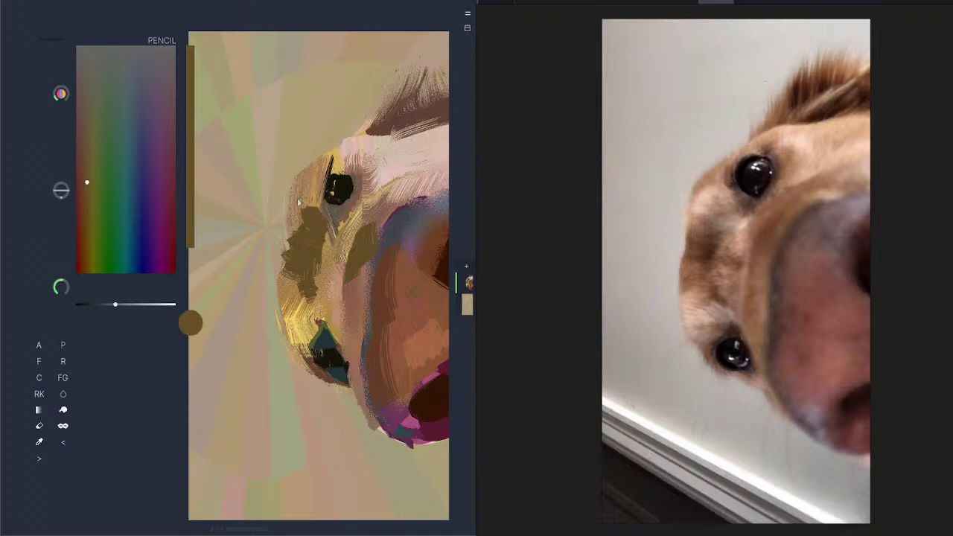
left_click_drag(320, 192, 321, 212)
left_click(128, 304)
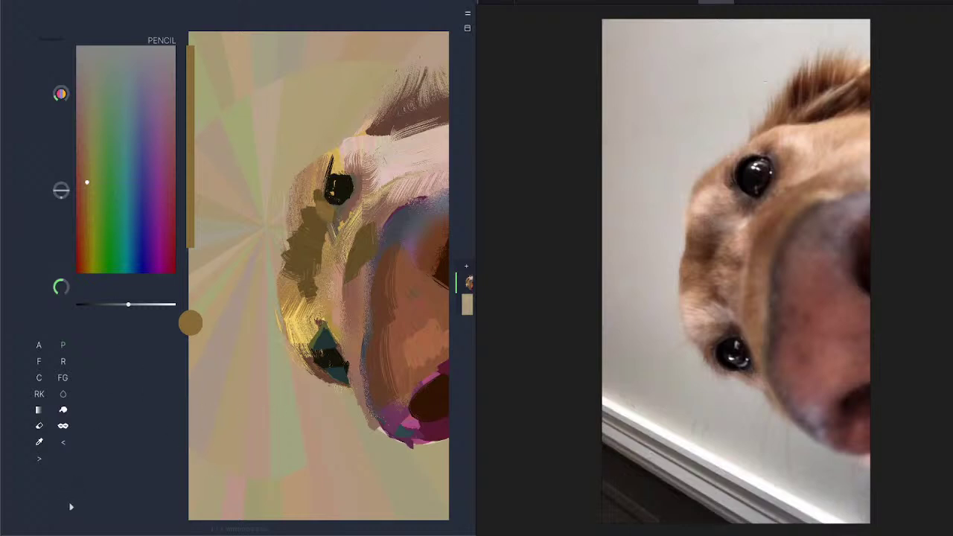
Step: Shorten the brush tool panel, move it over the canvas and narrow it to a single column of tools
left_click_drag(73, 486, 61, 436)
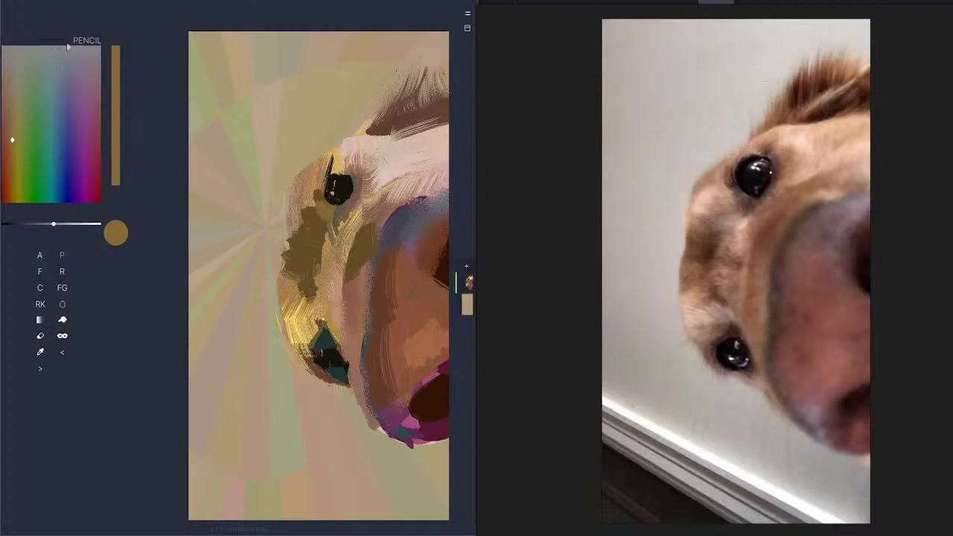
left_click_drag(56, 43, 254, 66)
mouse_move(266, 491)
left_mouse_down()
mouse_move(283, 487)
mouse_move(261, 488)
left_mouse_up()
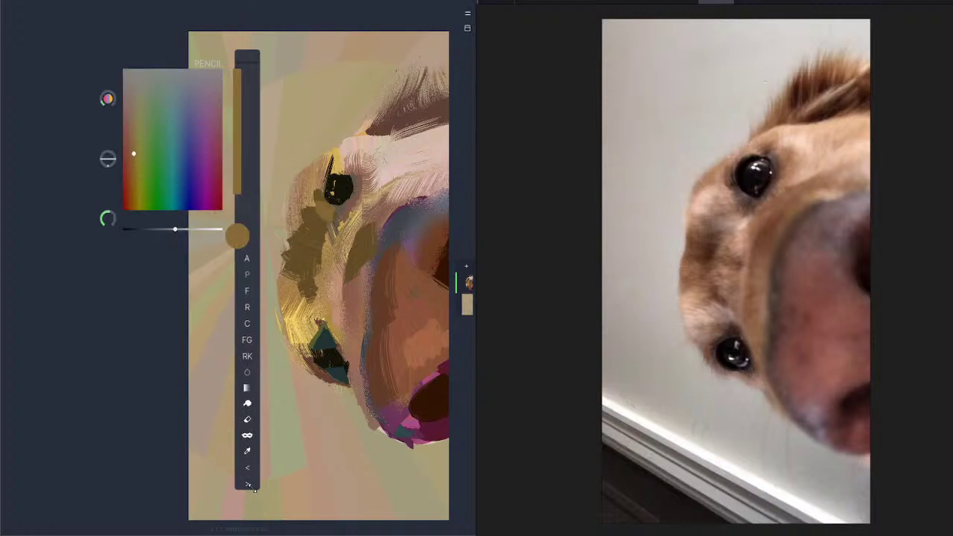
Step: Move the tool panel off the painting to the free area beside the canvas and shorten it into a compact layout
mouse_move(250, 64)
left_mouse_down()
mouse_move(440, 51)
mouse_move(478, 36)
mouse_move(63, 67)
mouse_move(104, 60)
left_mouse_up()
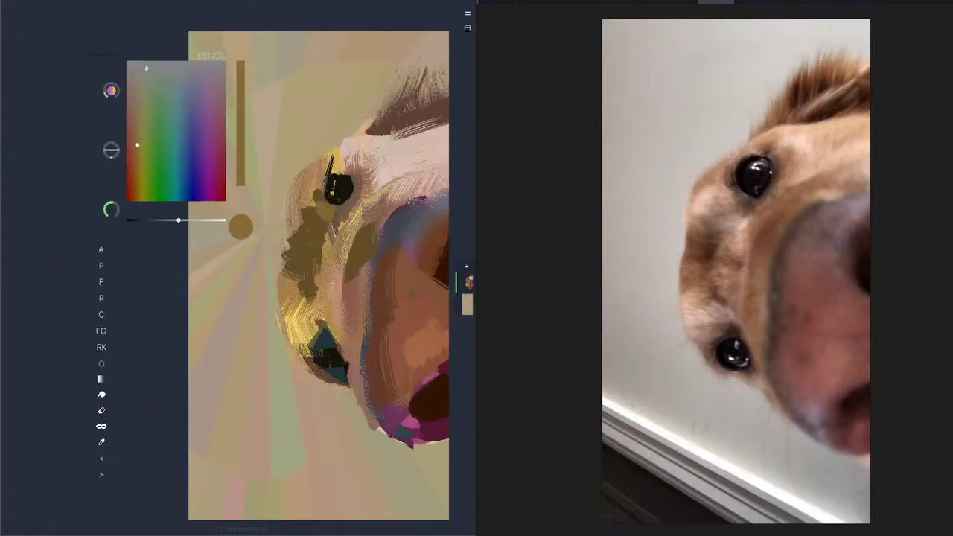
left_click_drag(329, 233, 222, 223)
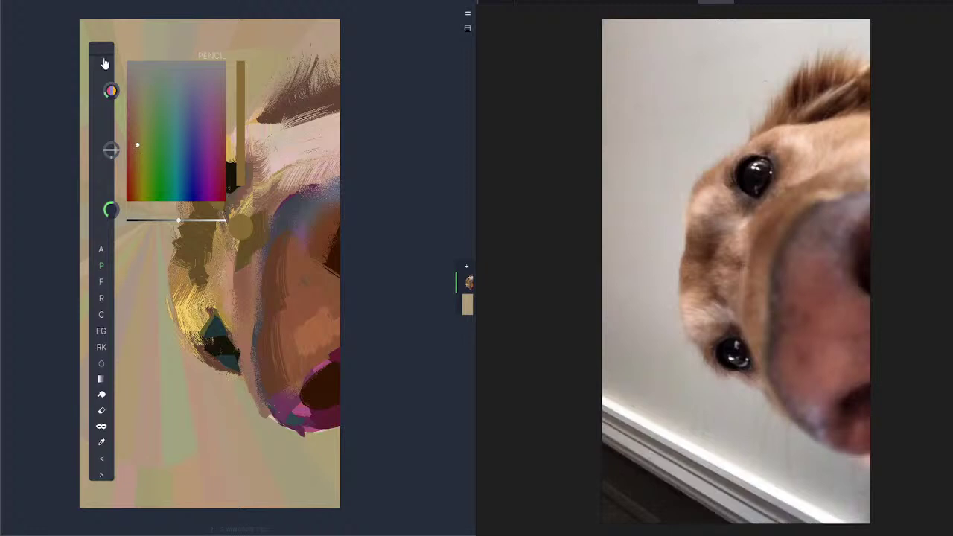
left_click_drag(104, 61, 52, 67)
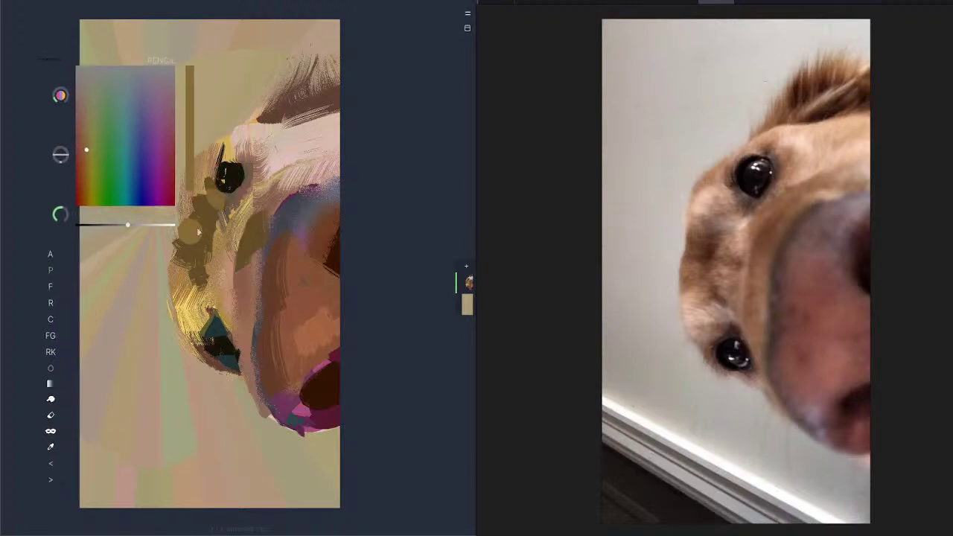
left_click_drag(62, 486, 45, 378)
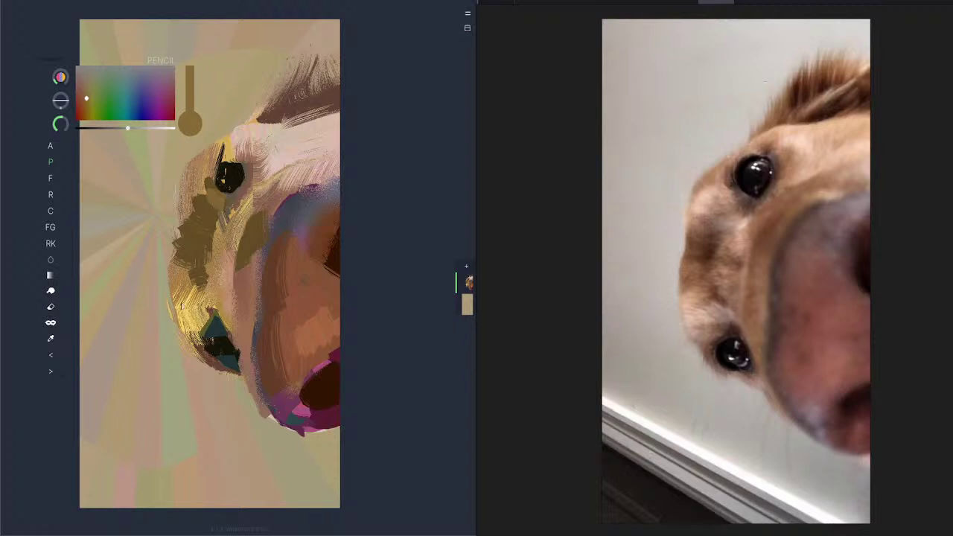
mouse_move(194, 332)
left_mouse_down()
mouse_move(264, 334)
mouse_move(281, 321)
mouse_move(222, 297)
left_mouse_up()
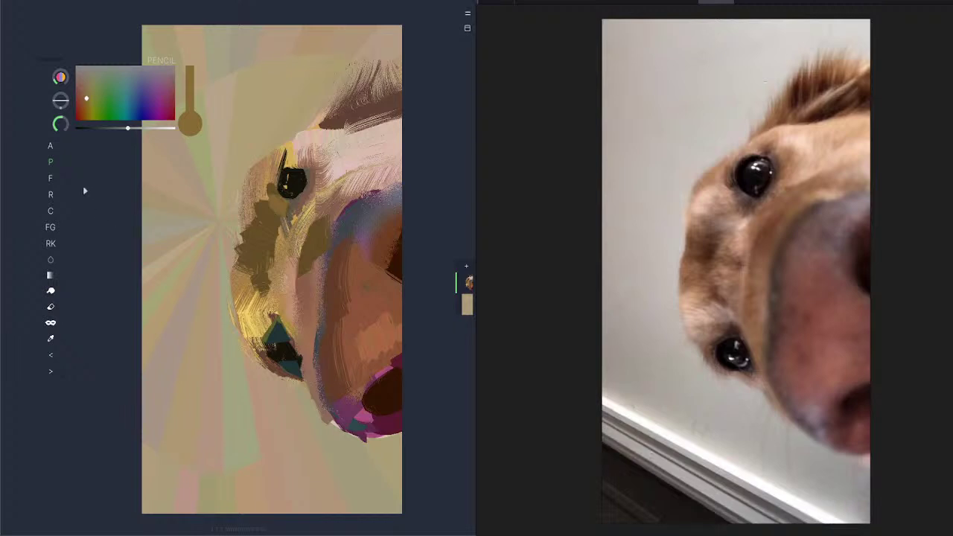
Step: With the Chisel brush, paint over the olive-brown forehead patch and add a slightly redder brown stroke near the upper eye
left_click(50, 211)
mouse_move(259, 198)
left_mouse_down()
mouse_move(255, 245)
mouse_move(247, 226)
mouse_move(260, 223)
left_mouse_up()
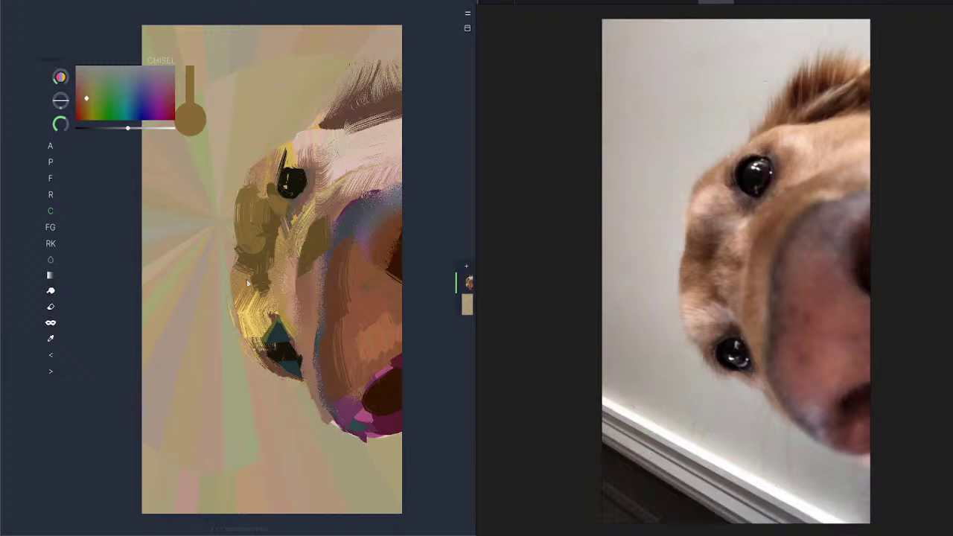
left_click(84, 99)
left_click_drag(304, 140, 294, 160)
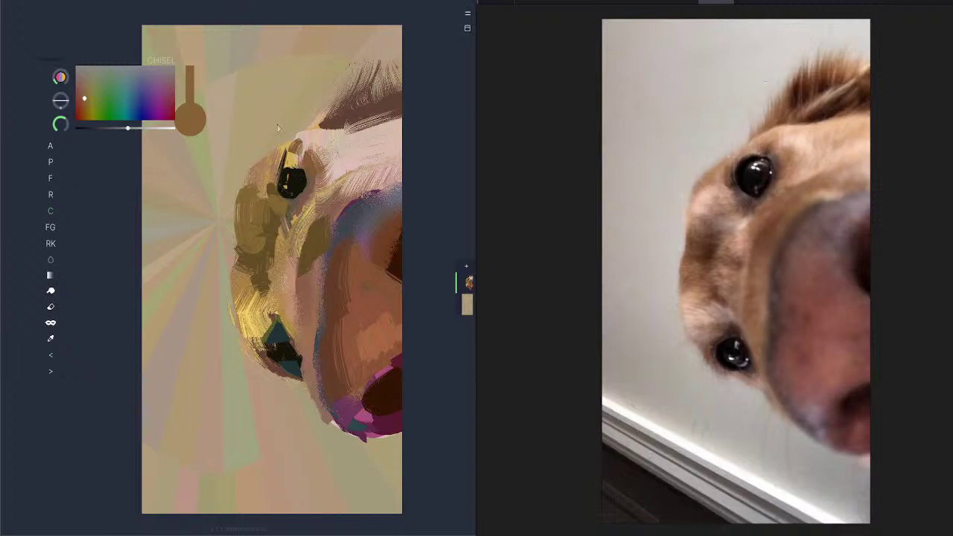
Step: Undo the last stroke, lighten the colour to orange-brown, and paint beside the upper eye and along the ear's lower edge
left_click(57, 359)
left_click(140, 128)
left_click_drag(297, 148, 298, 138)
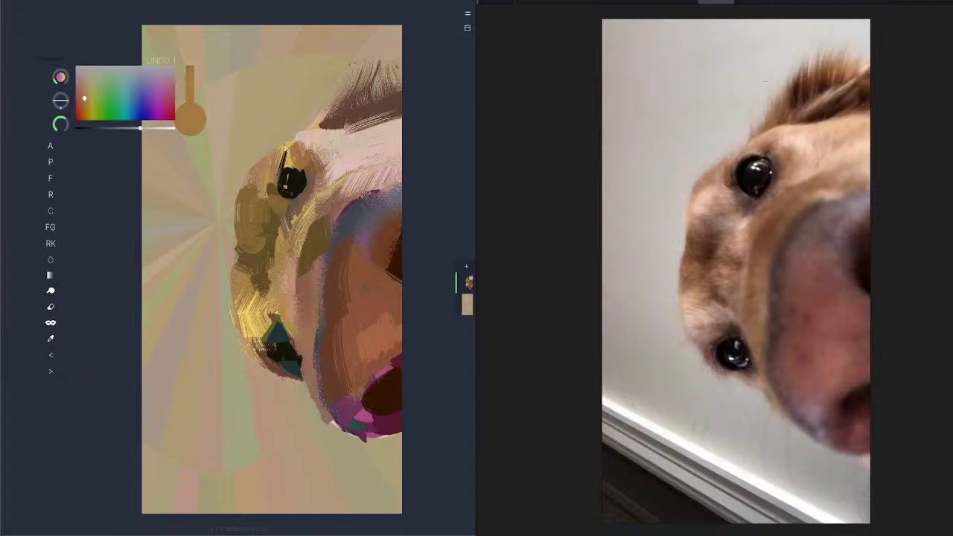
left_click_drag(364, 120, 417, 109)
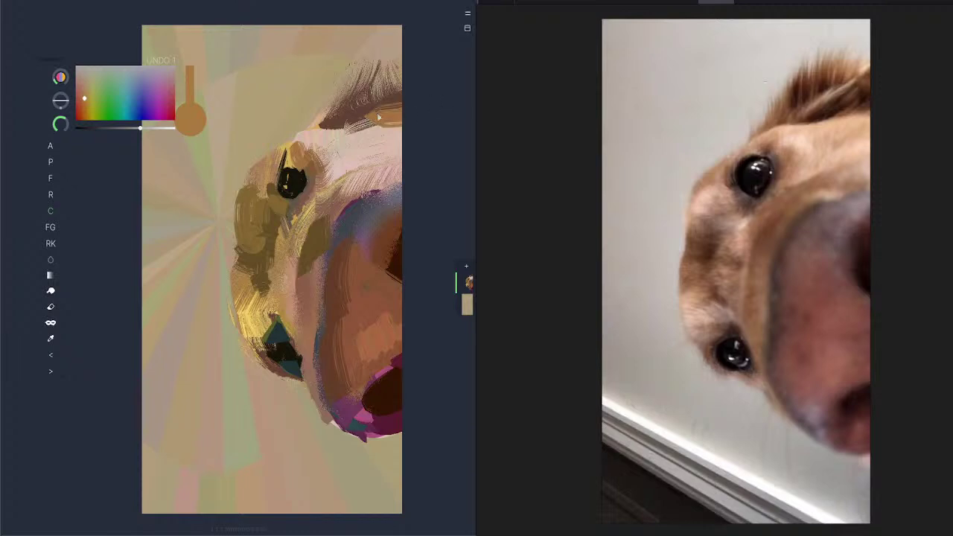
left_click_drag(362, 249, 341, 239)
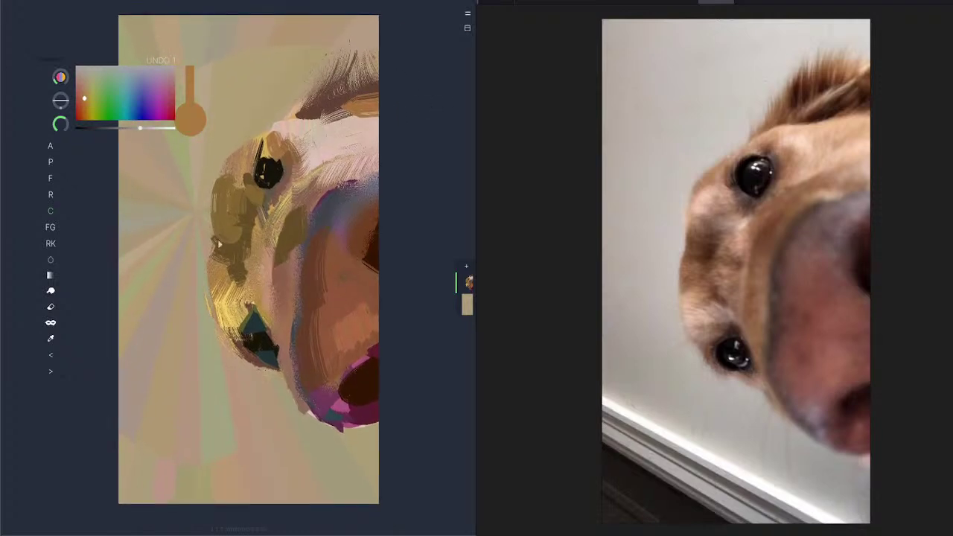
left_click(78, 109)
left_click(81, 108)
left_click(163, 109)
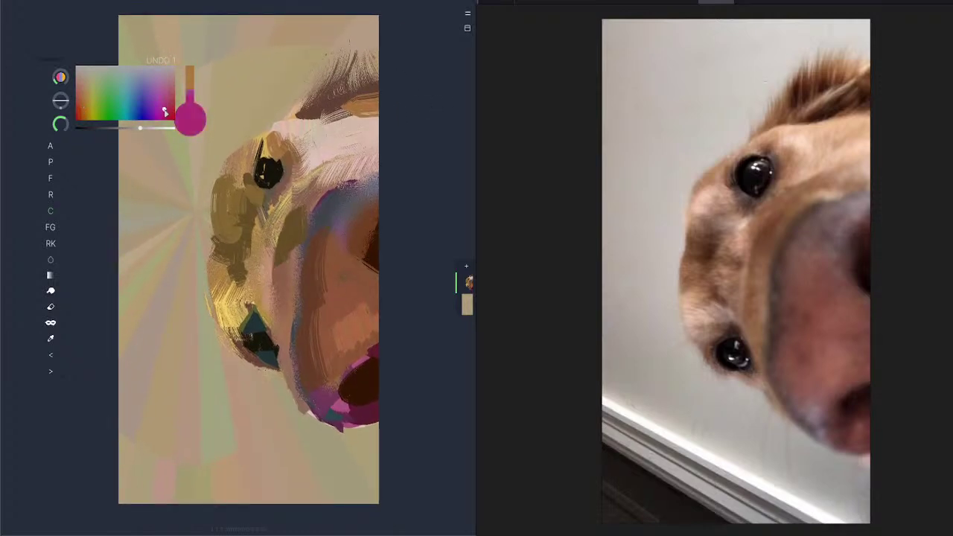
left_click_drag(129, 130, 116, 129)
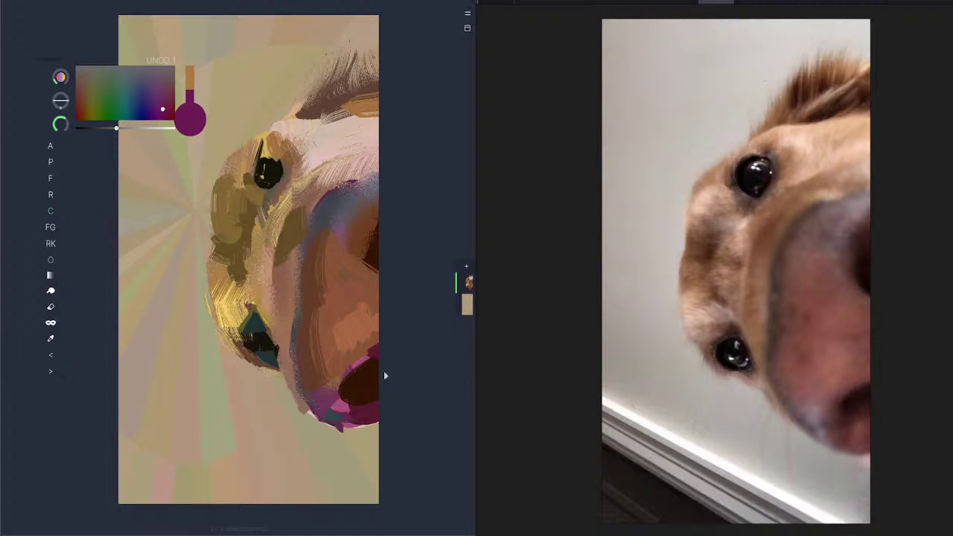
mouse_move(360, 400)
left_mouse_down()
mouse_move(384, 384)
mouse_move(366, 402)
left_mouse_up()
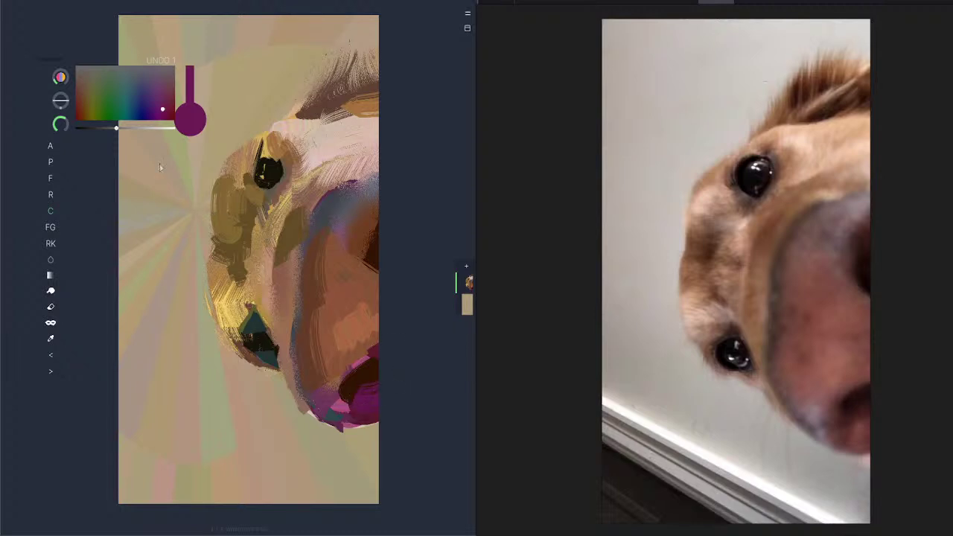
left_click(51, 355)
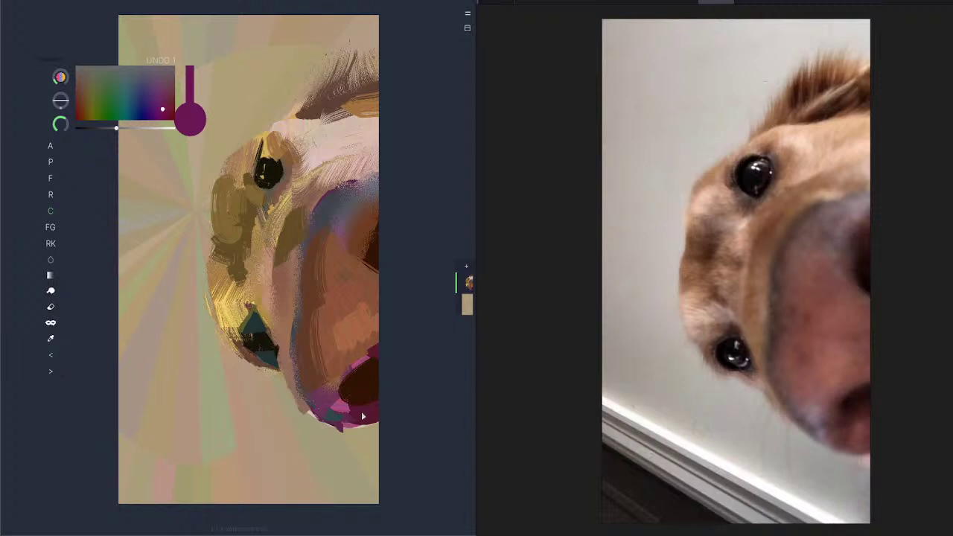
left_click_drag(344, 426, 376, 431)
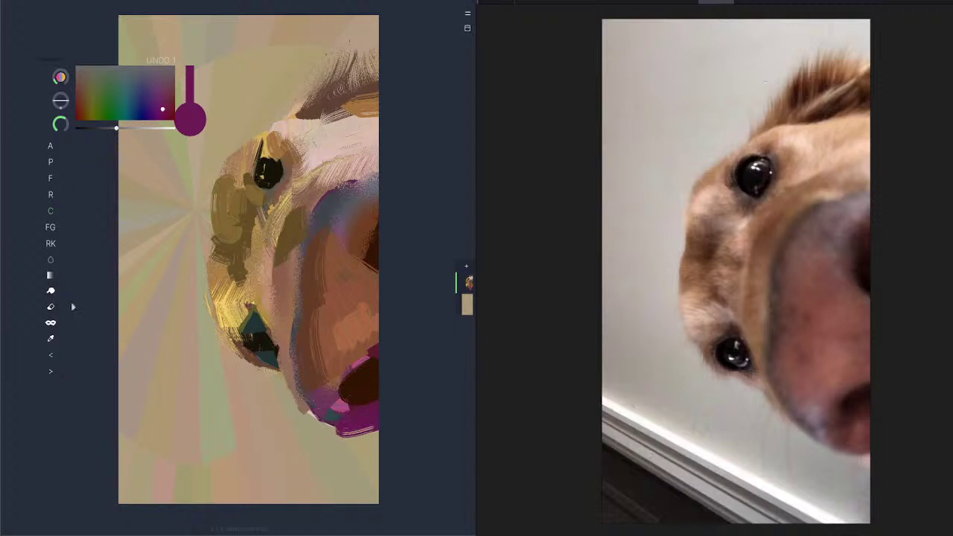
left_click(51, 355)
Step: Paint the nose's lower edge dark red, and add darker maroon strokes around the lower nostril
left_click(78, 113)
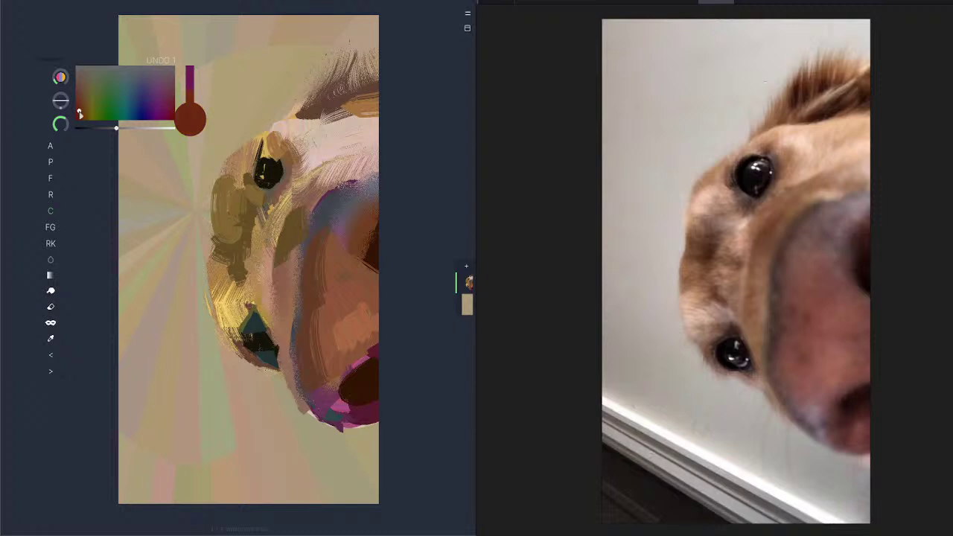
left_click_drag(344, 428, 378, 433)
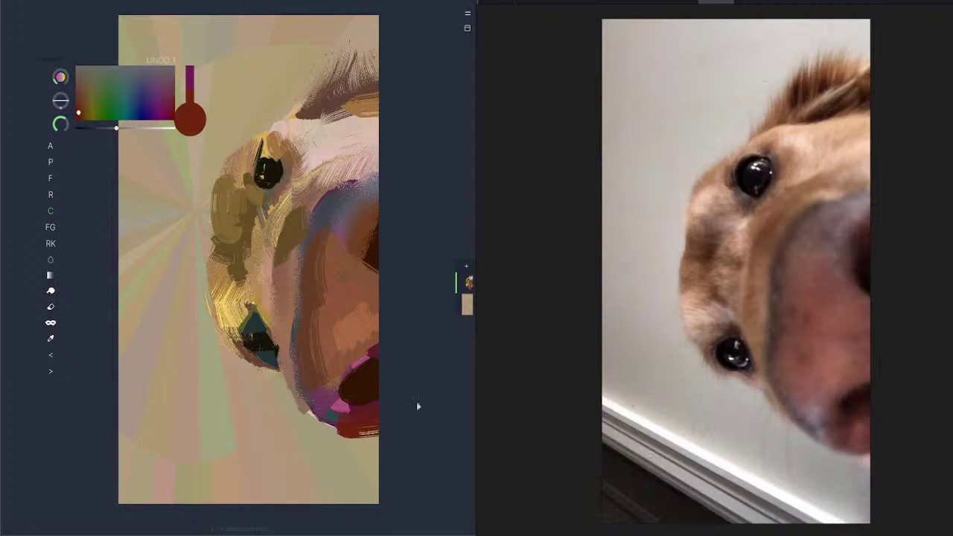
mouse_move(324, 420)
left_mouse_down()
mouse_move(334, 425)
mouse_move(323, 414)
left_mouse_up()
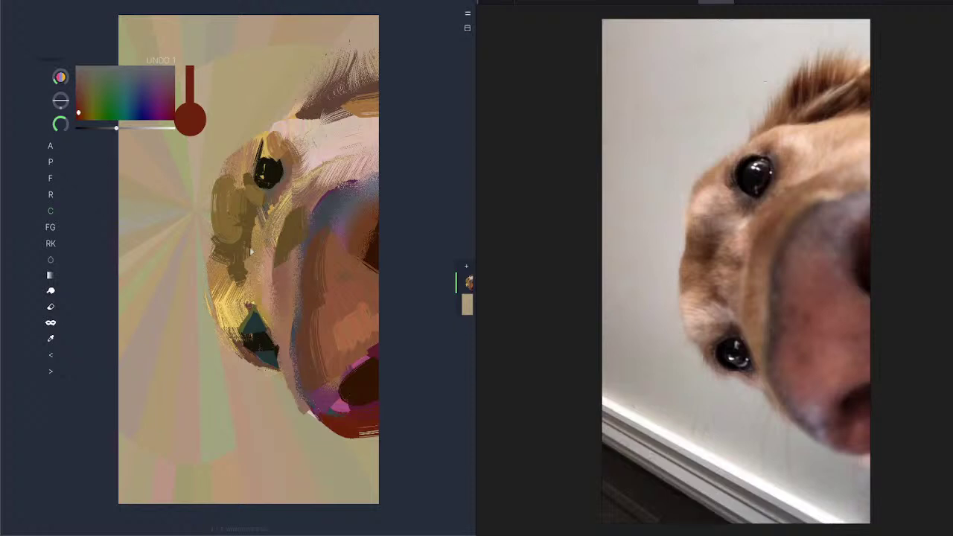
left_click_drag(111, 131, 100, 129)
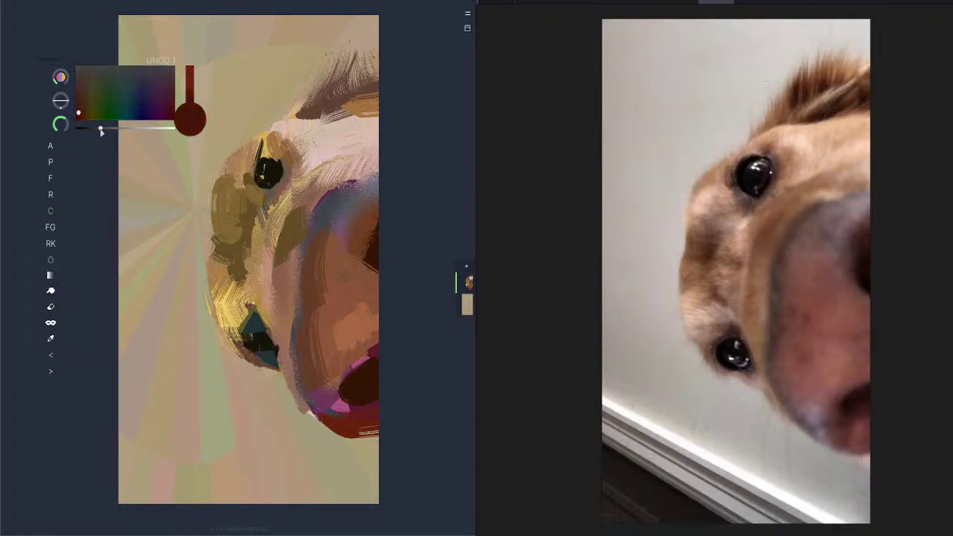
left_click_drag(339, 424, 354, 396)
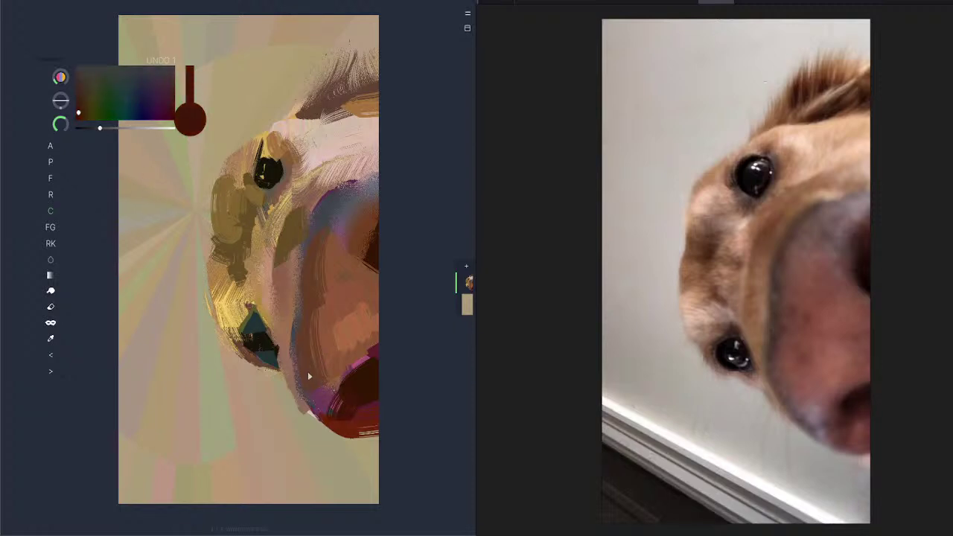
Step: Brighten the colour, change it to muted purple, and paint a patch below the lower nostril at the canvas edge
left_click_drag(100, 128, 116, 128)
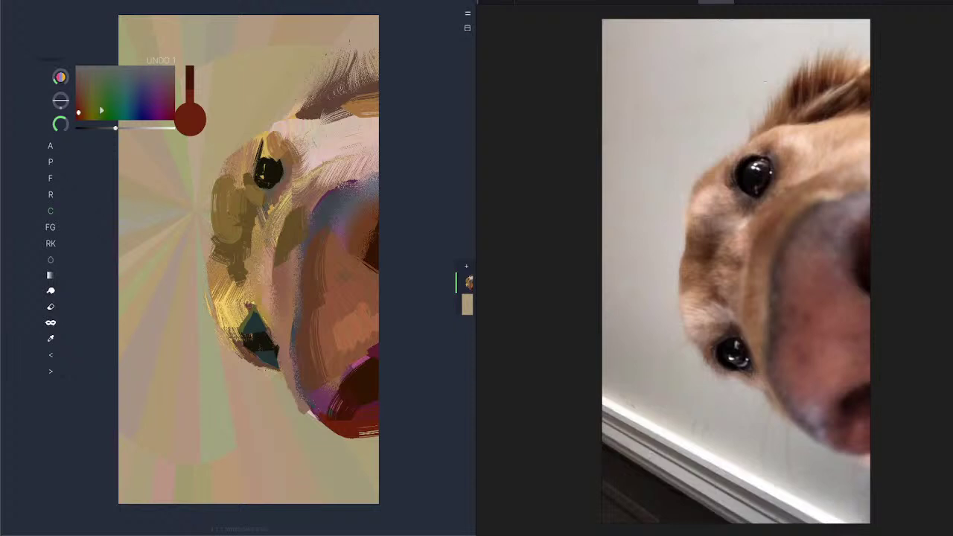
left_click(148, 98)
left_click(154, 87)
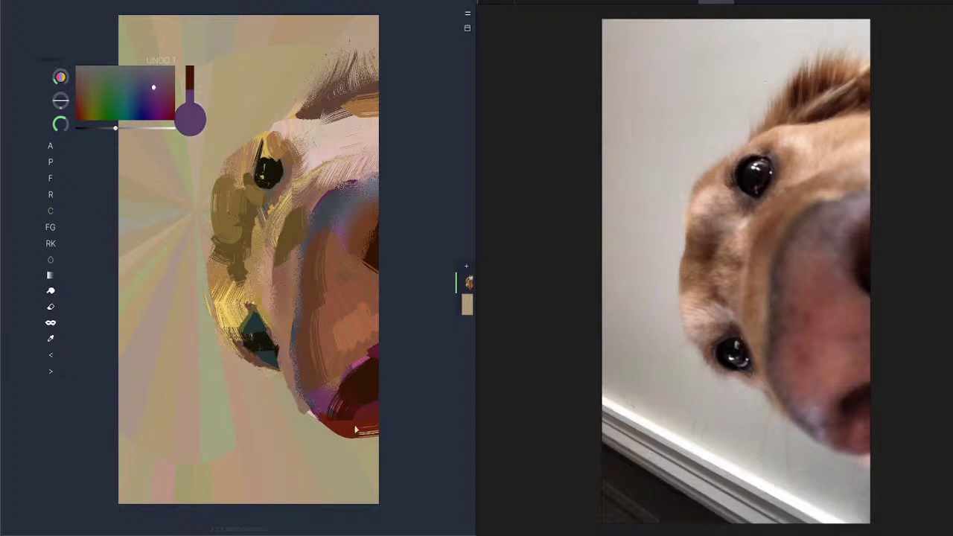
left_click_drag(355, 430, 376, 415)
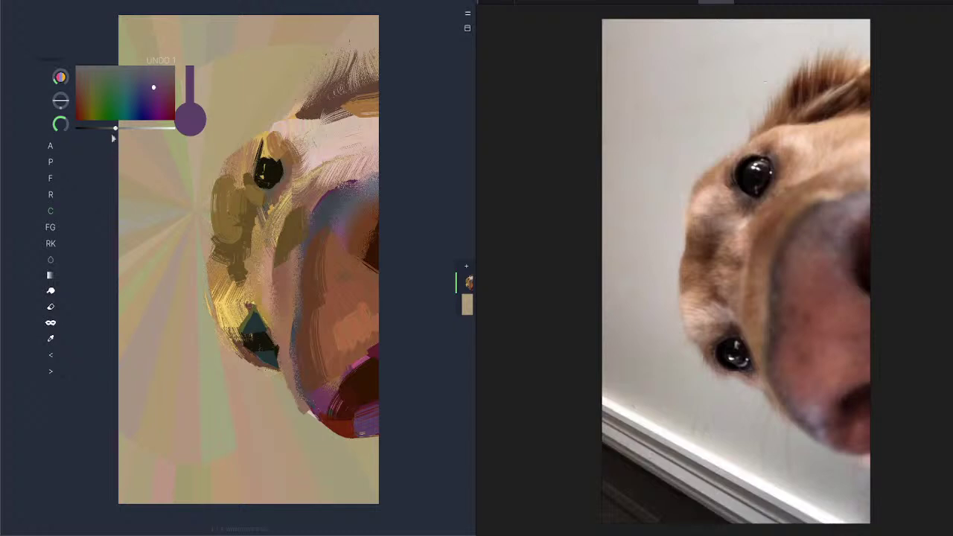
Step: Reposition the tool panel beside the canvas and set the UI scale to 0.7, accepting the manual restart
left_click_drag(55, 61, 95, 124)
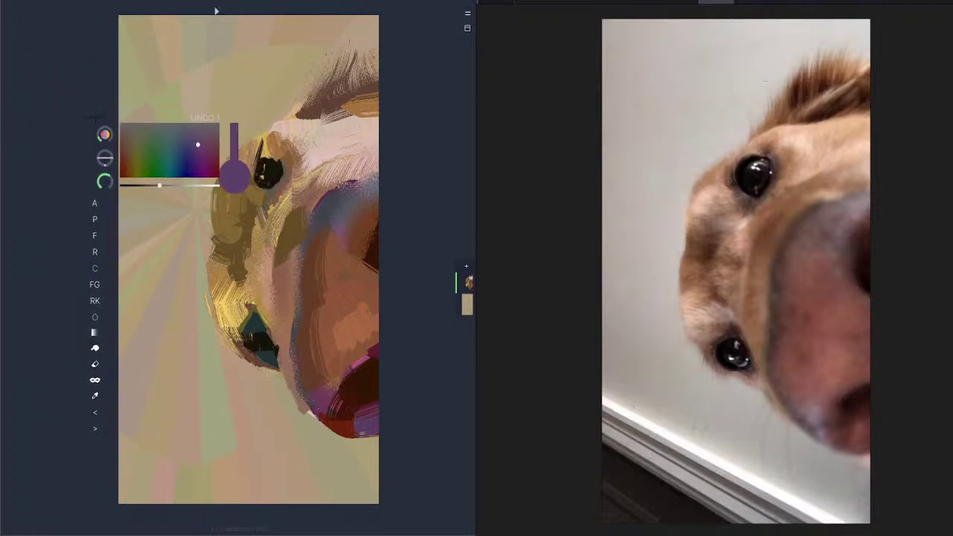
left_click(468, 13)
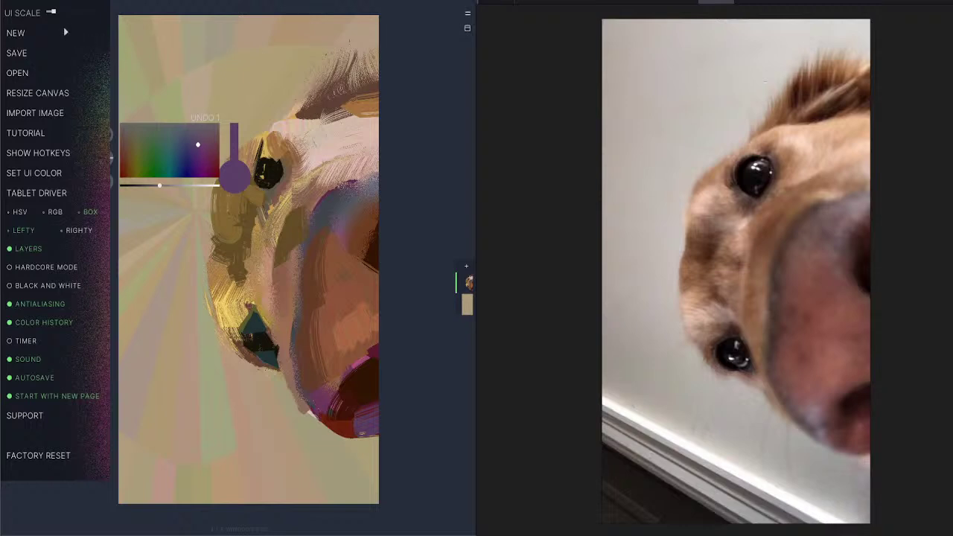
left_click_drag(53, 13, 45, 15)
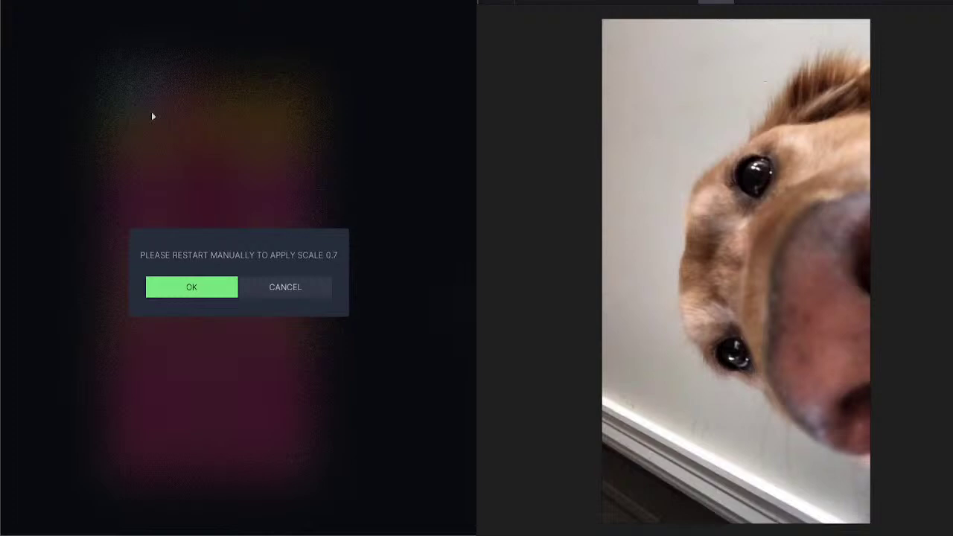
left_click(211, 291)
left_click(234, 77)
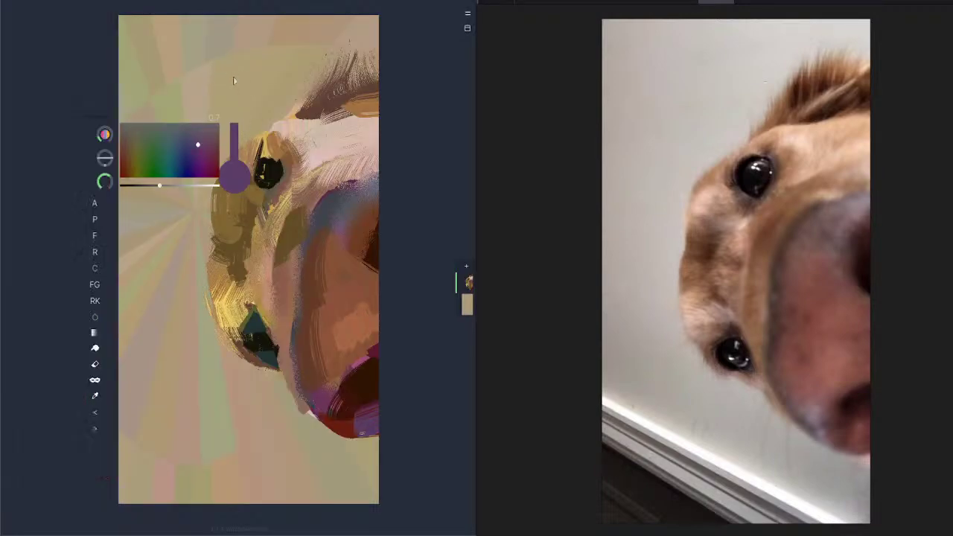
left_click_drag(95, 123, 77, 107)
Step: Open the sketchbook, restart the program to apply the new scale, and reposition the tool panel on the new page
left_click(467, 28)
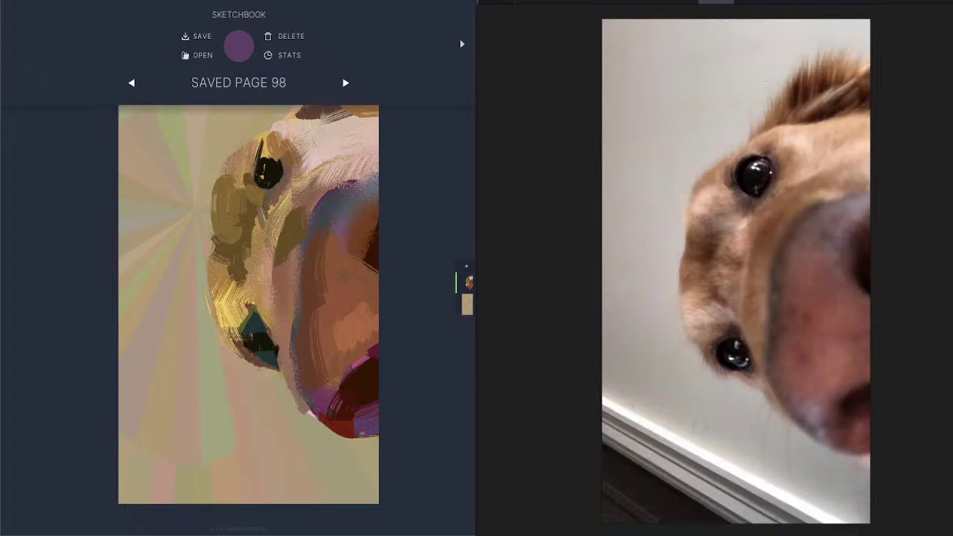
left_click(468, 2)
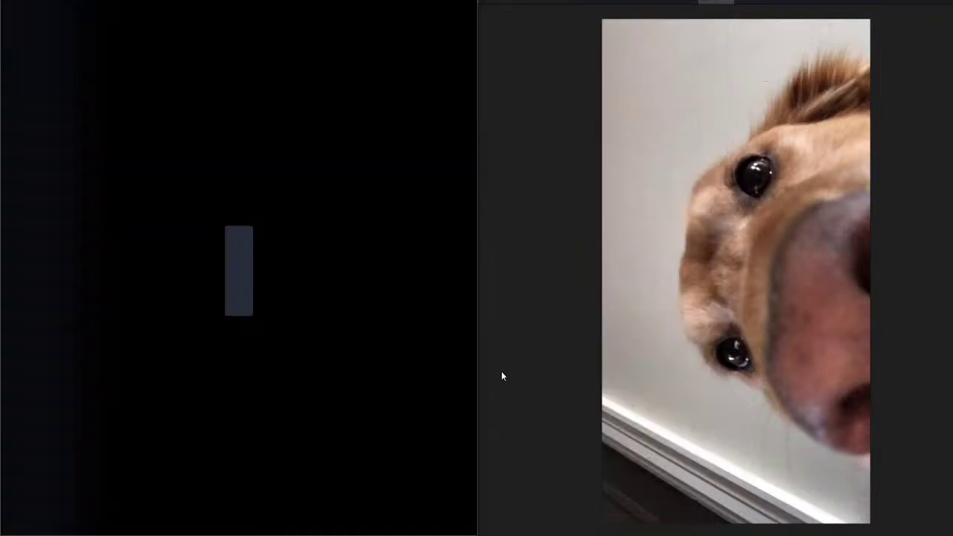
left_click(209, 311)
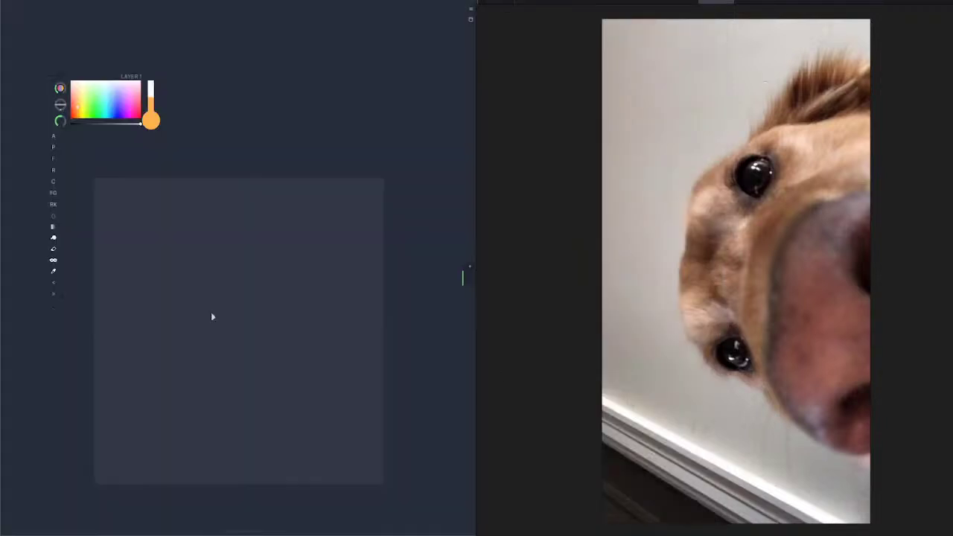
left_click_drag(53, 82, 40, 103)
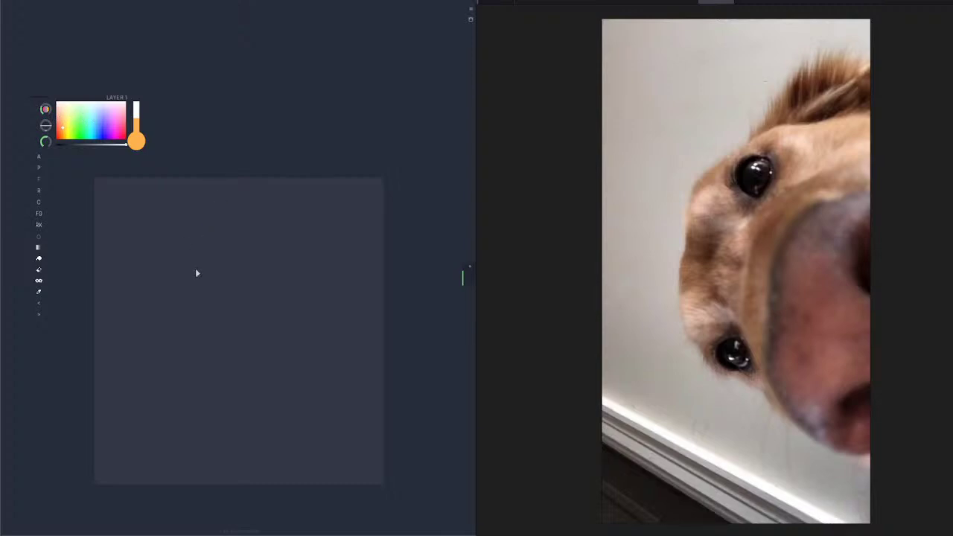
Step: Paint a large freehand orange shape on the new page and return to page 98 through the sketchbook
mouse_move(197, 273)
left_mouse_down()
mouse_move(250, 294)
mouse_move(236, 190)
mouse_move(127, 253)
mouse_move(228, 333)
mouse_move(292, 295)
mouse_move(237, 165)
mouse_move(112, 215)
mouse_move(275, 362)
mouse_move(181, 160)
mouse_move(149, 372)
mouse_move(119, 163)
mouse_move(192, 358)
mouse_move(75, 323)
mouse_move(228, 374)
left_mouse_up()
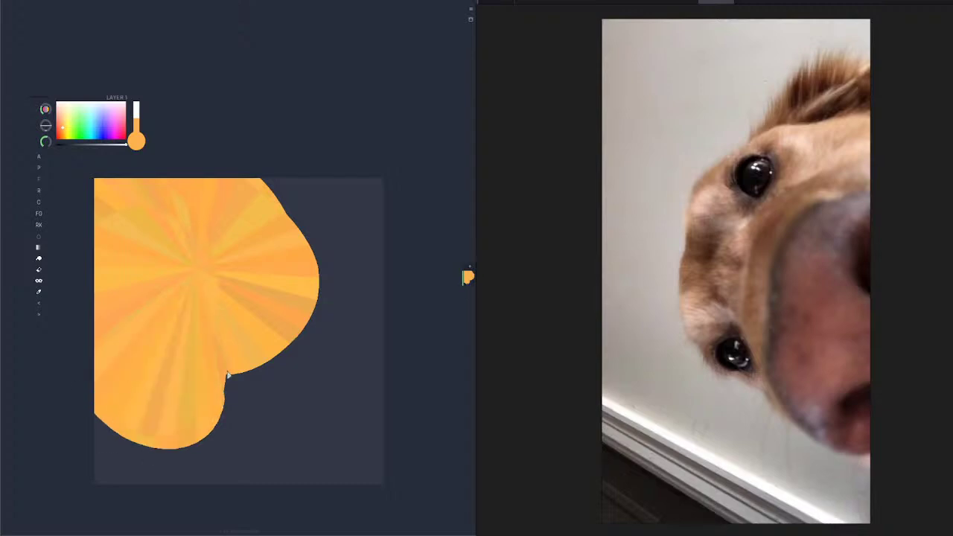
left_click(470, 21)
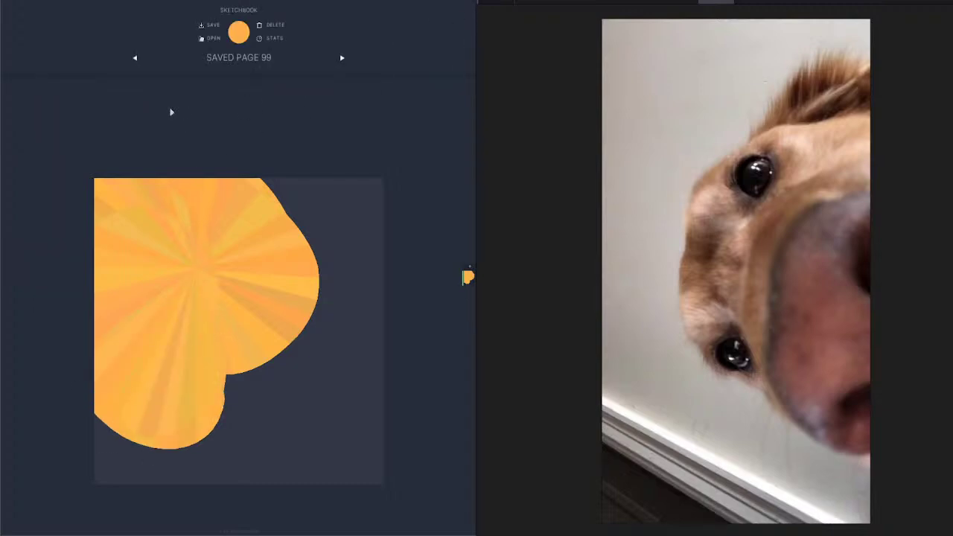
left_click(147, 62)
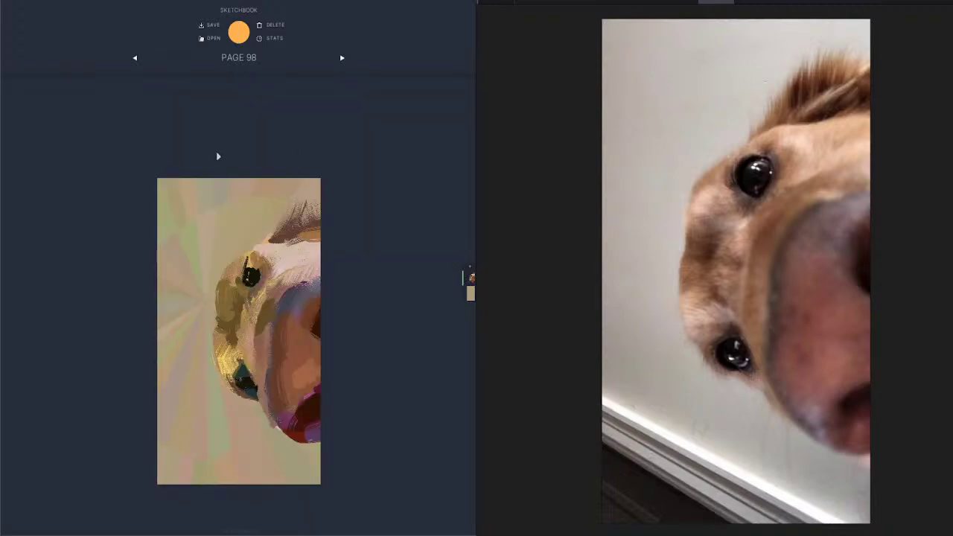
left_click(218, 157)
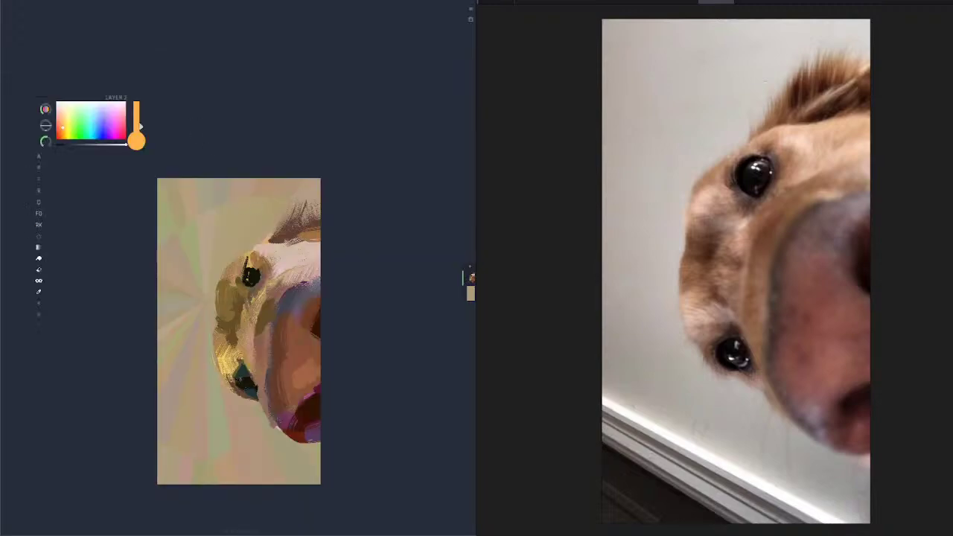
Step: Move the tool panel closer to the canvas and paint muted brown Chisel strokes along the muzzle's upper edge beneath the forehead
mouse_move(41, 101)
left_mouse_down()
mouse_move(117, 100)
mouse_move(85, 102)
mouse_move(142, 136)
mouse_move(207, 127)
mouse_move(93, 136)
mouse_move(93, 109)
left_mouse_up()
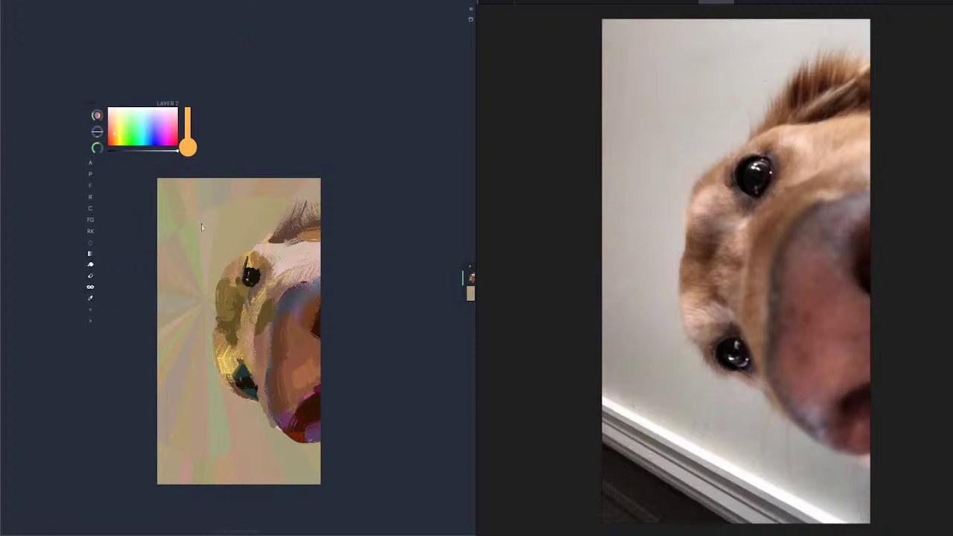
left_click(91, 210)
left_click(90, 297)
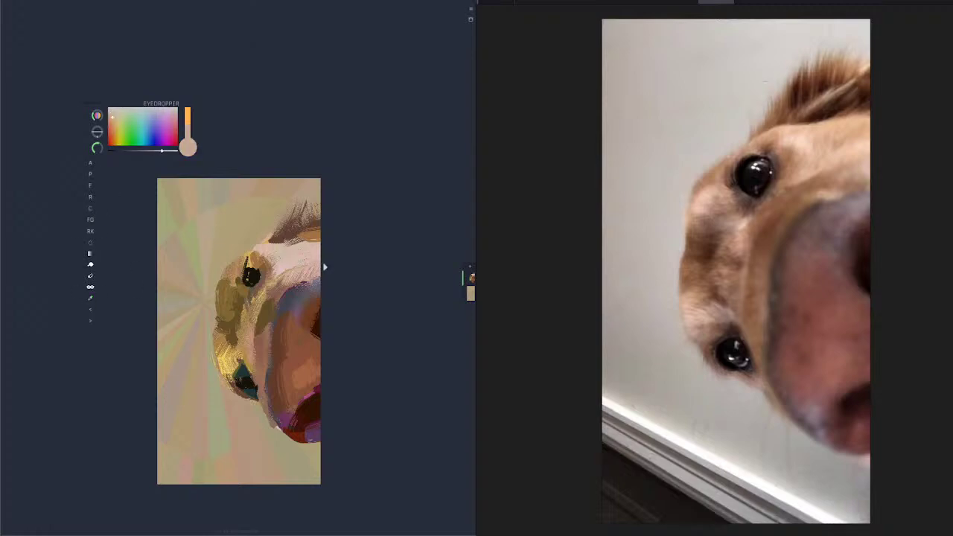
left_click(288, 281)
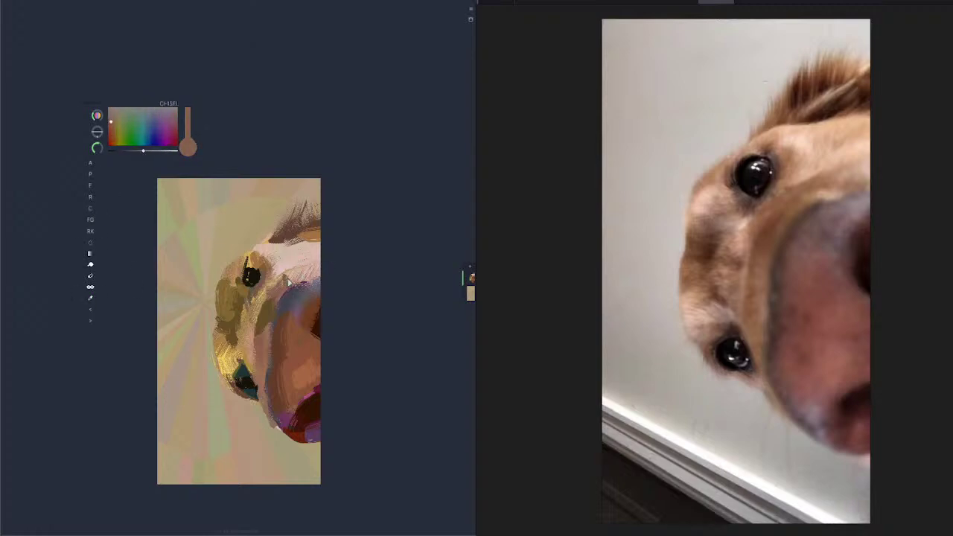
left_click_drag(294, 279, 313, 270)
left_click(113, 126)
left_click_drag(285, 278, 310, 264)
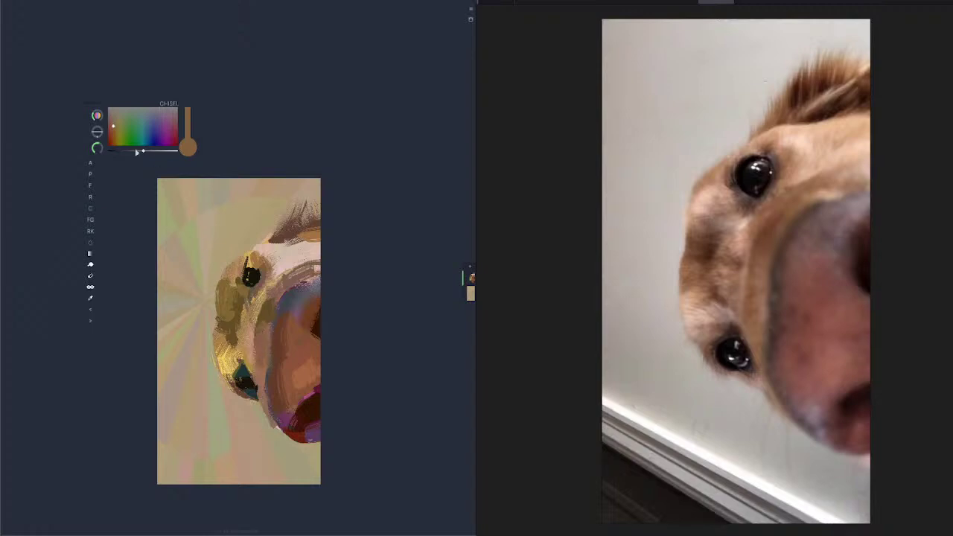
Step: Vary the brown's brightness and shade the muzzle's outer contour down toward the lower eye, undoing one stroke
left_click_drag(137, 152, 134, 151)
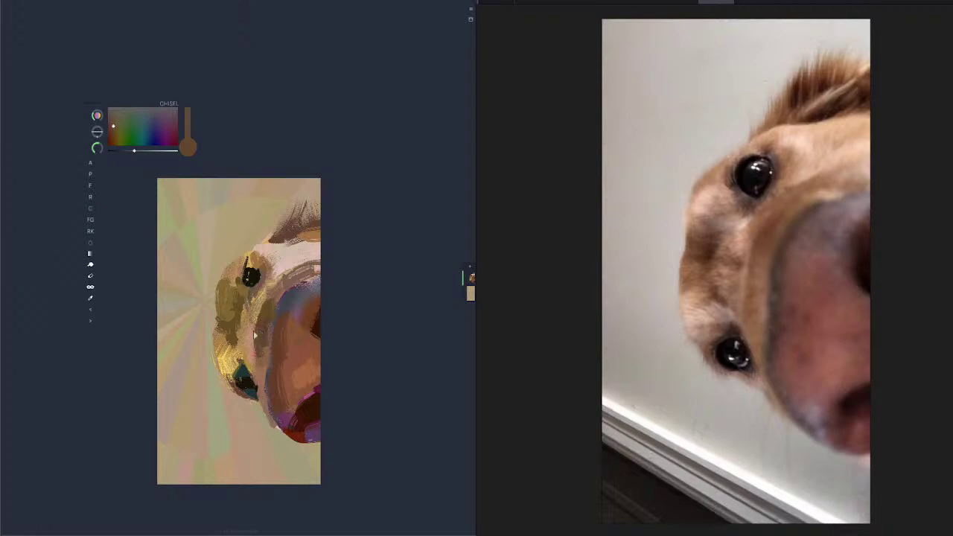
left_click_drag(138, 151, 145, 151)
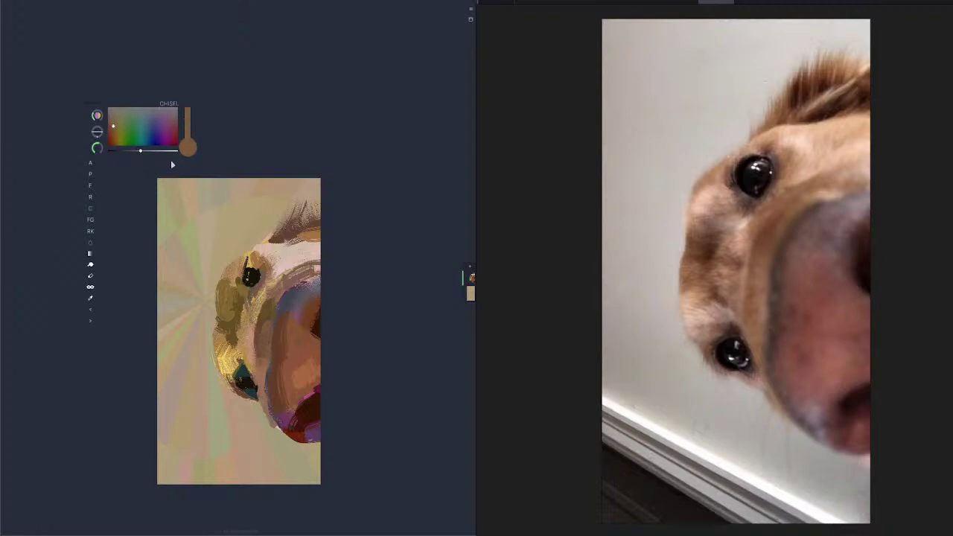
left_click(91, 311)
left_click_drag(258, 350, 264, 406)
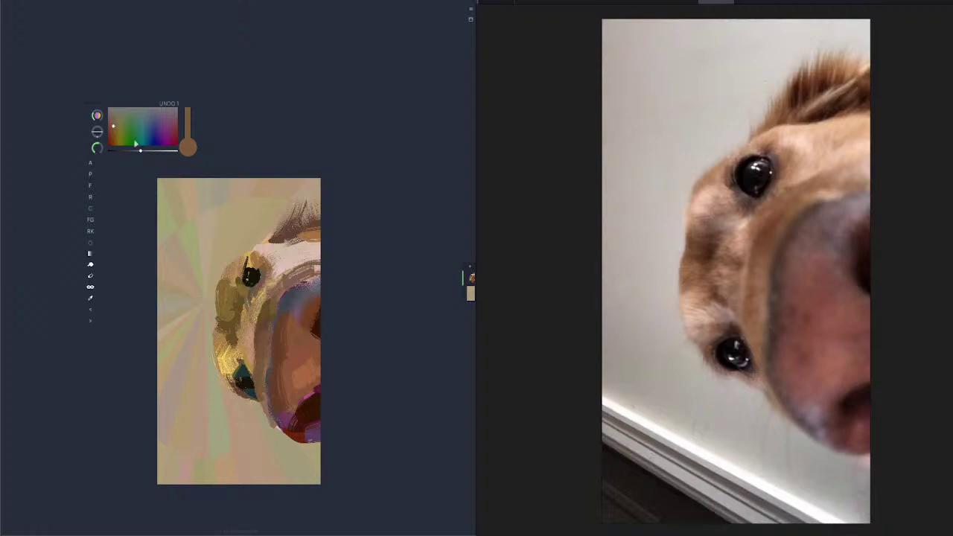
Step: Brighten the brown for strokes above the lower eye, then lighten it to pale peach and paint the forehead below the ear
left_click_drag(140, 151, 152, 152)
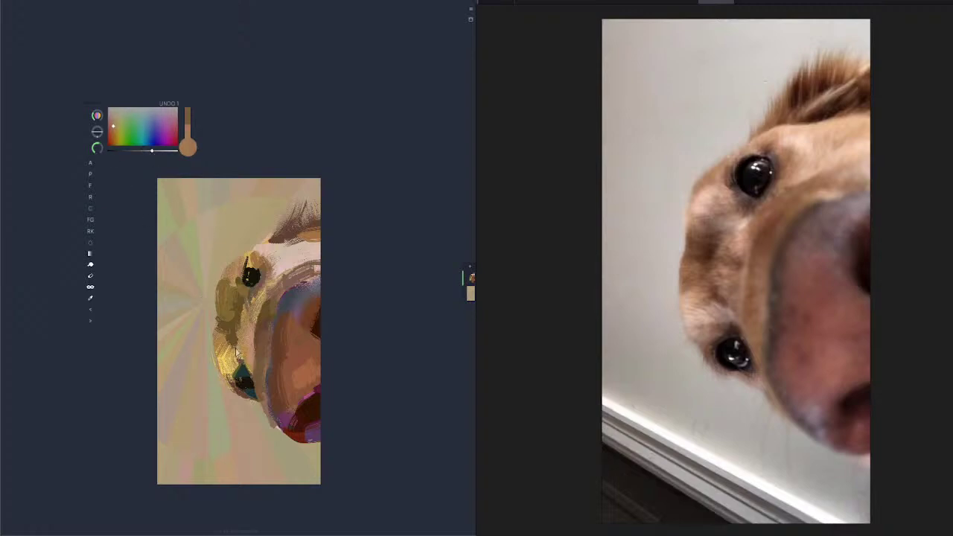
left_click_drag(237, 349, 246, 362)
left_click_drag(164, 154, 171, 153)
mouse_move(323, 256)
left_mouse_down()
mouse_move(289, 263)
mouse_move(224, 210)
mouse_move(283, 246)
left_mouse_up()
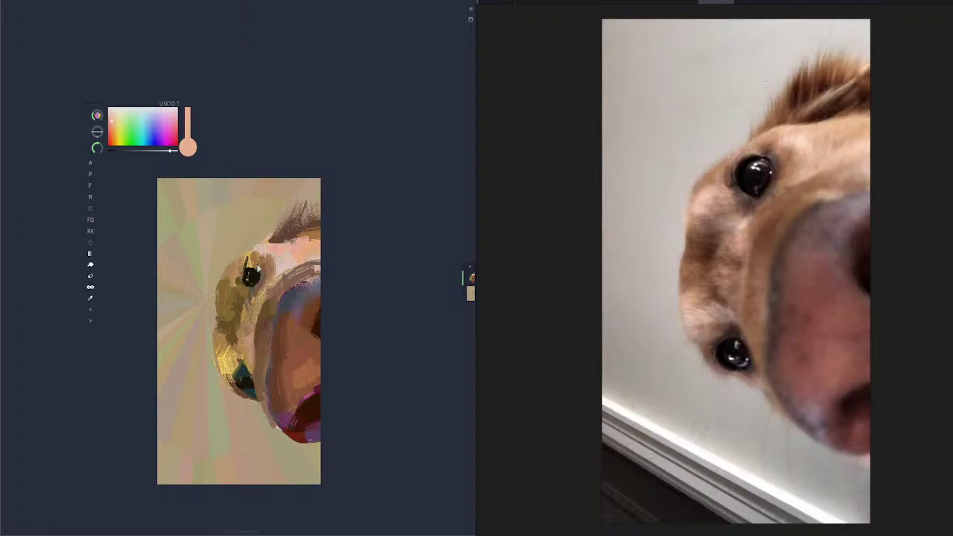
Step: Darken the colour to deep brown, paint along the nose's outer edge, and soften that edge with Blur
left_click_drag(144, 151, 134, 152)
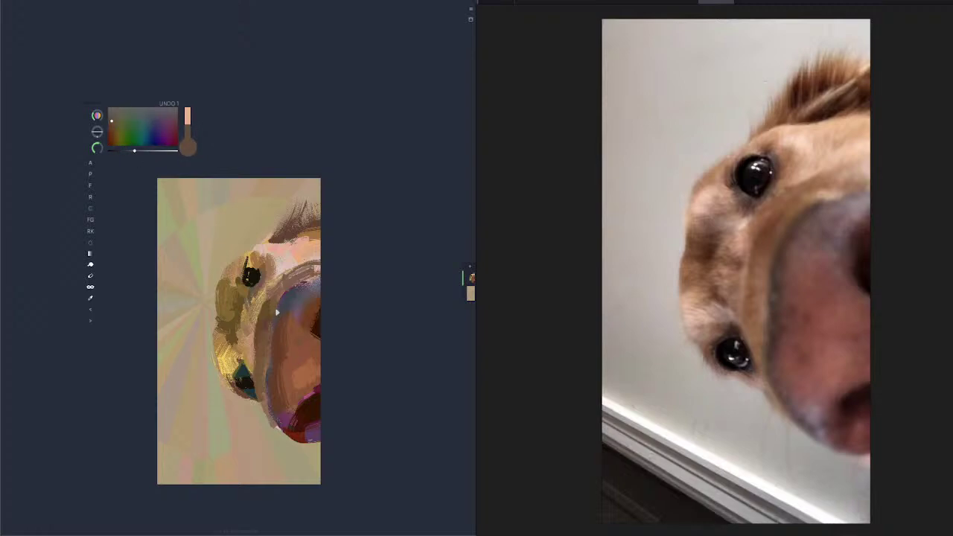
left_click_drag(274, 361, 275, 343)
left_click_drag(134, 153, 125, 154)
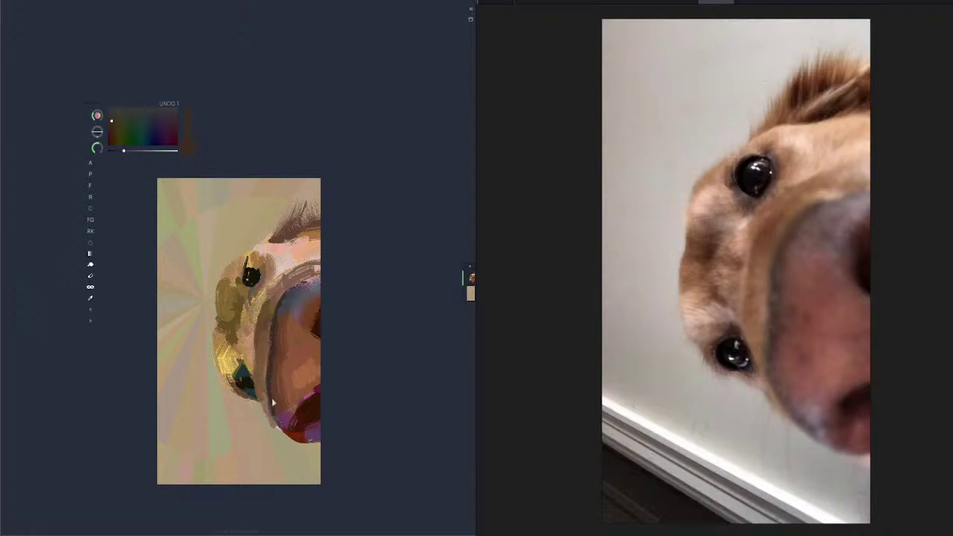
left_click(89, 244)
left_click_drag(277, 306, 282, 320)
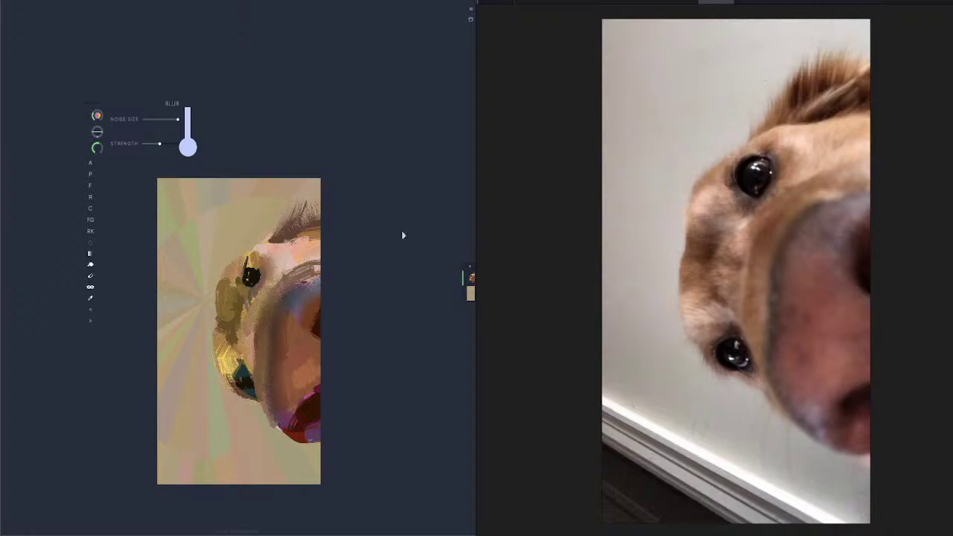
Step: On the background layer, use Airbrush Noise to cover the wall around the dog with pale beige, light green and pale aqua
left_click(471, 294)
left_click(187, 223)
key("ctrl+z")
left_click(90, 164)
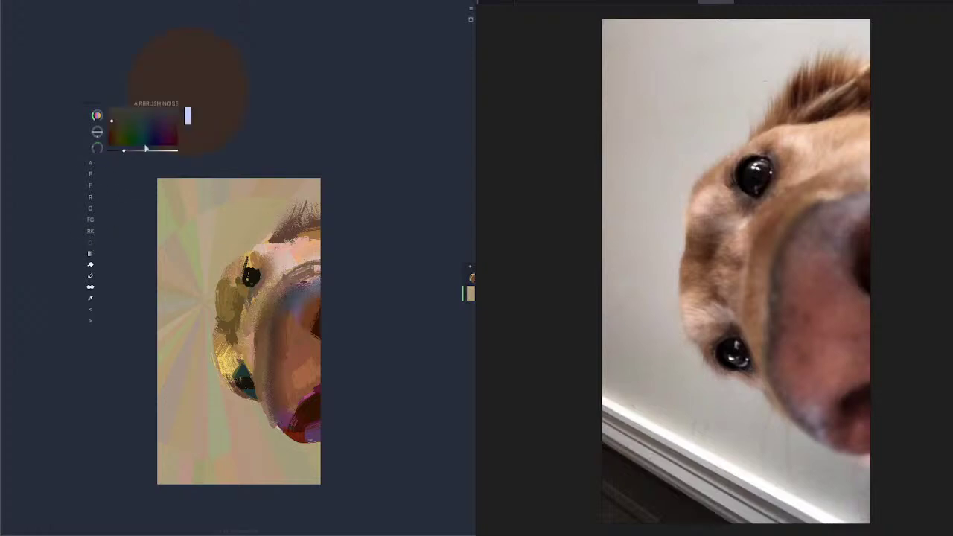
left_click(145, 151)
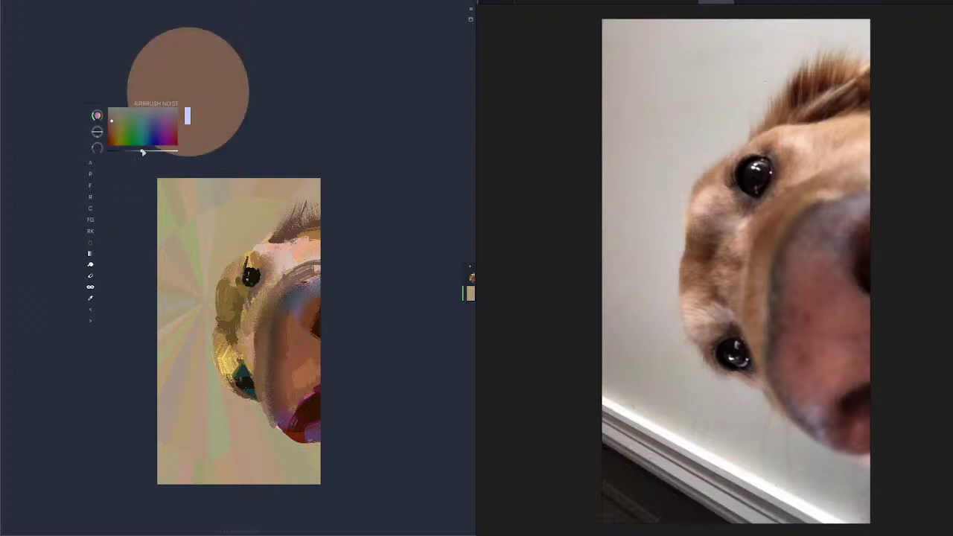
left_click(90, 300)
left_click(214, 262)
left_click_drag(145, 153, 165, 154)
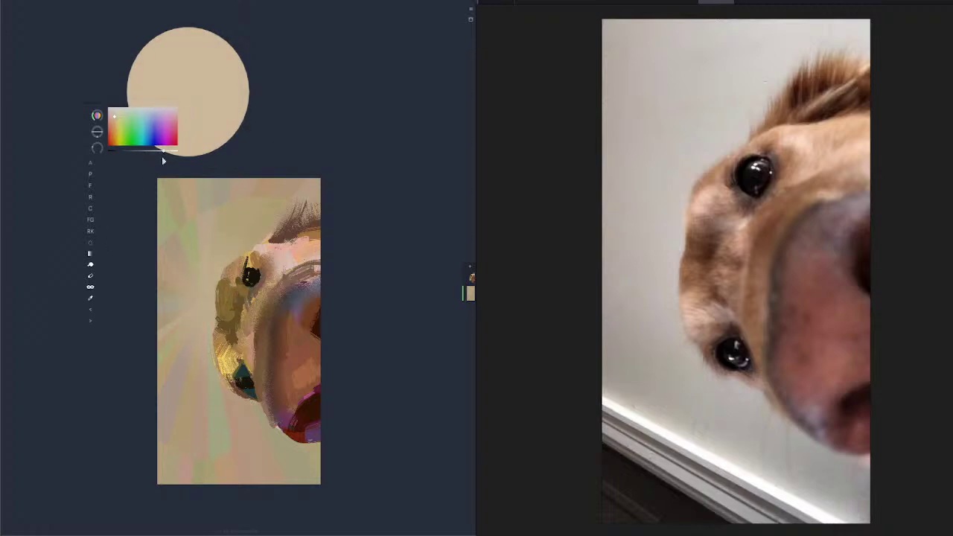
left_click_drag(166, 153, 173, 152)
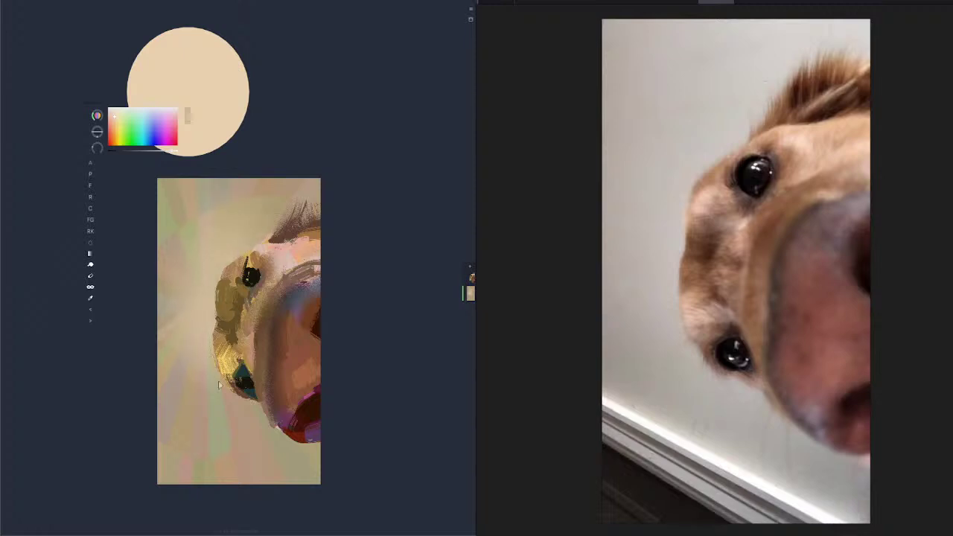
left_click(124, 116)
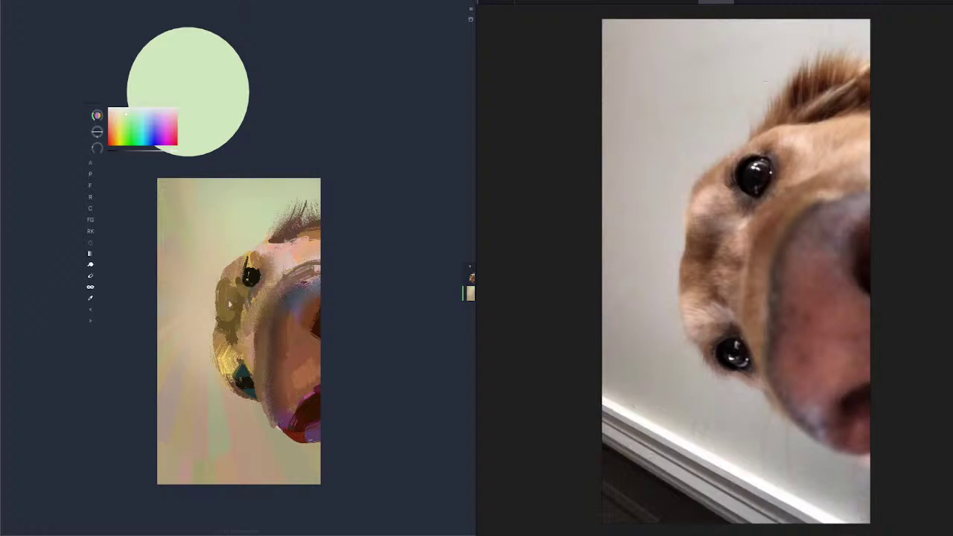
mouse_move(271, 430)
left_mouse_down()
mouse_move(201, 419)
mouse_move(257, 470)
mouse_move(249, 492)
mouse_move(233, 492)
mouse_move(259, 473)
mouse_move(187, 370)
left_mouse_up()
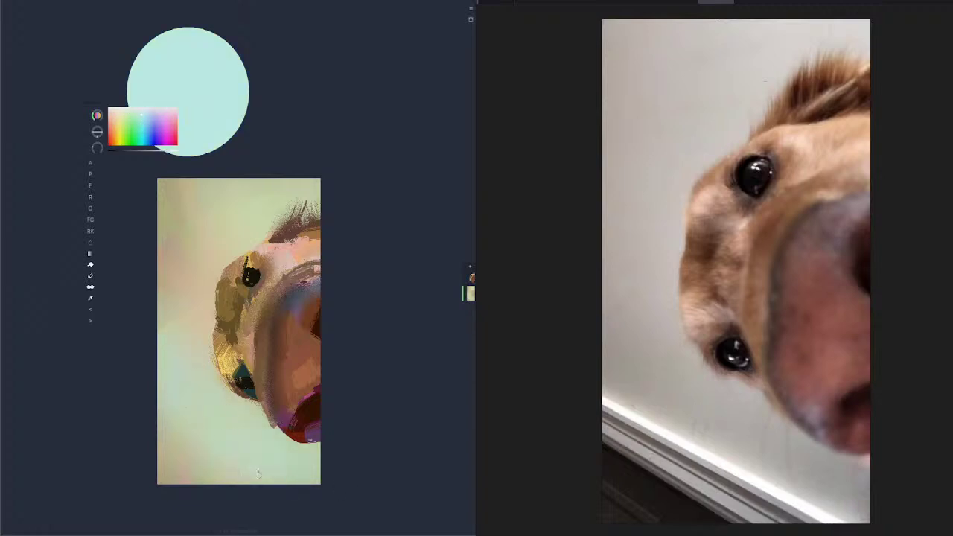
Step: With the Fill tool, draw a white diagonal baseboard across the canvas's lower corner and a mid-grey shape along its underside
left_click(156, 152)
left_click_drag(157, 152, 125, 152)
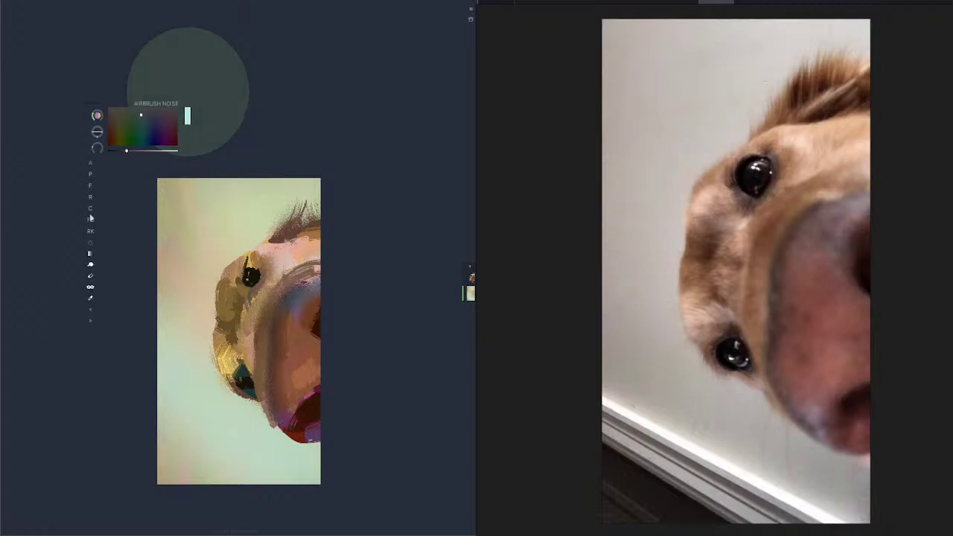
left_click_drag(95, 150, 177, 153)
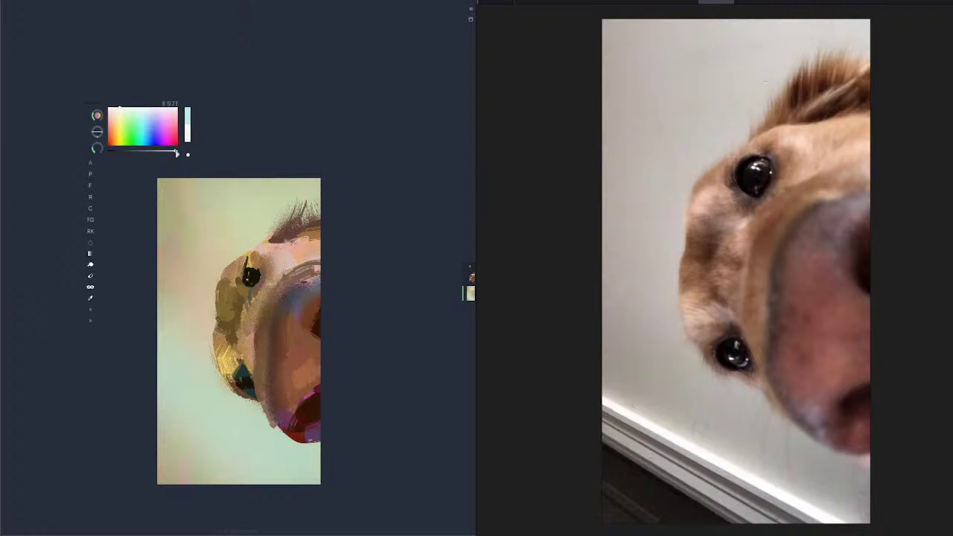
left_click(90, 185)
mouse_move(290, 490)
left_mouse_down()
mouse_move(131, 419)
mouse_move(113, 373)
left_mouse_up()
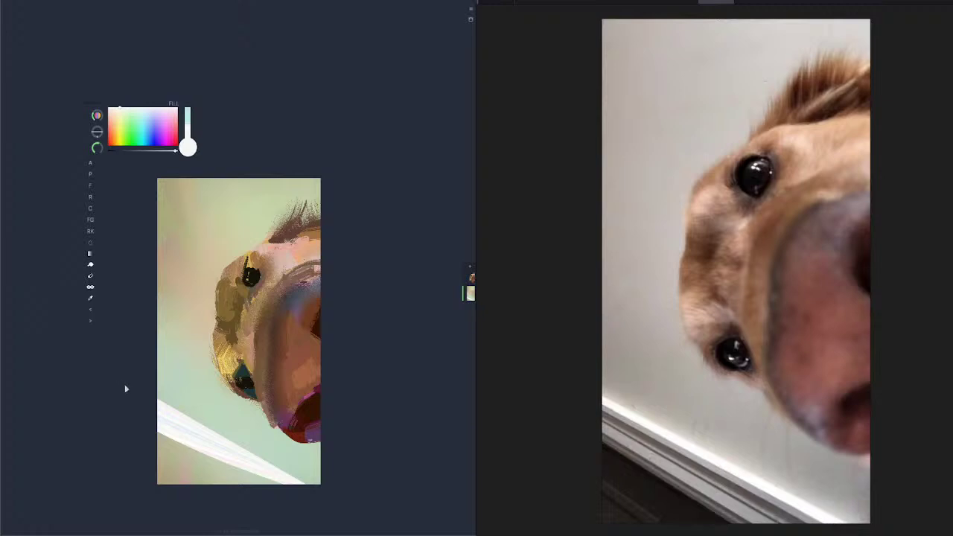
left_click(147, 151)
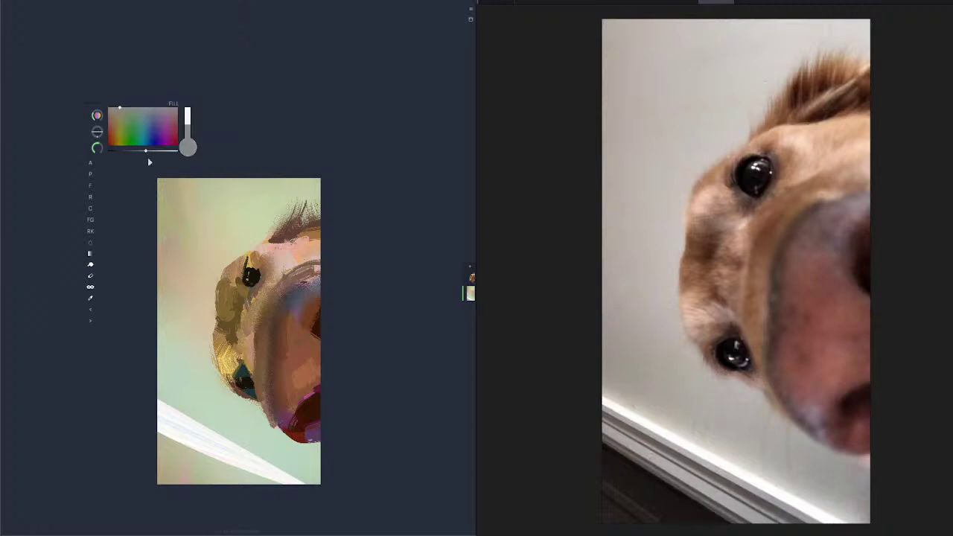
mouse_move(292, 491)
left_mouse_down()
mouse_move(177, 444)
mouse_move(143, 405)
left_mouse_up()
Step: Lighten the grey and fill narrow diagonal strips over the baseboard's shaded area to form its moulding
left_click(152, 151)
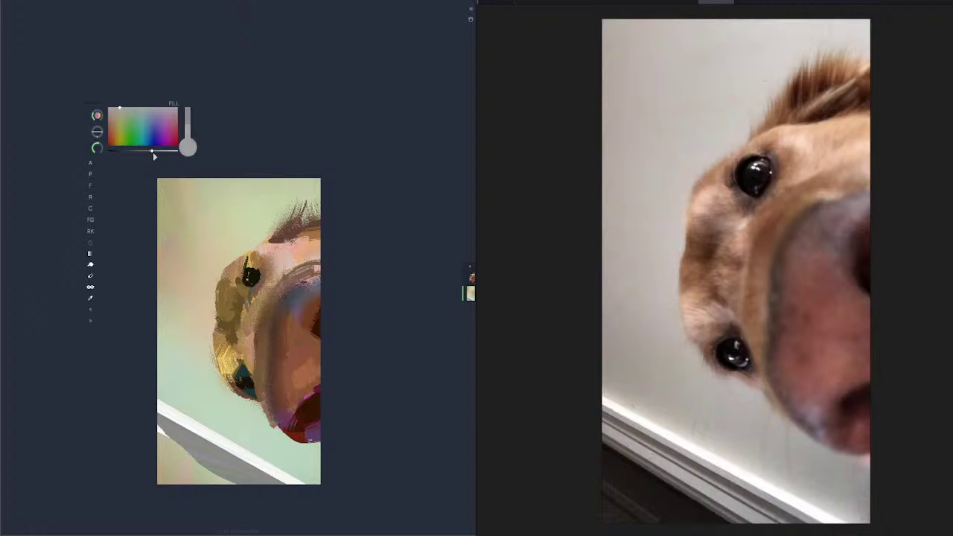
left_click_drag(153, 152, 157, 154)
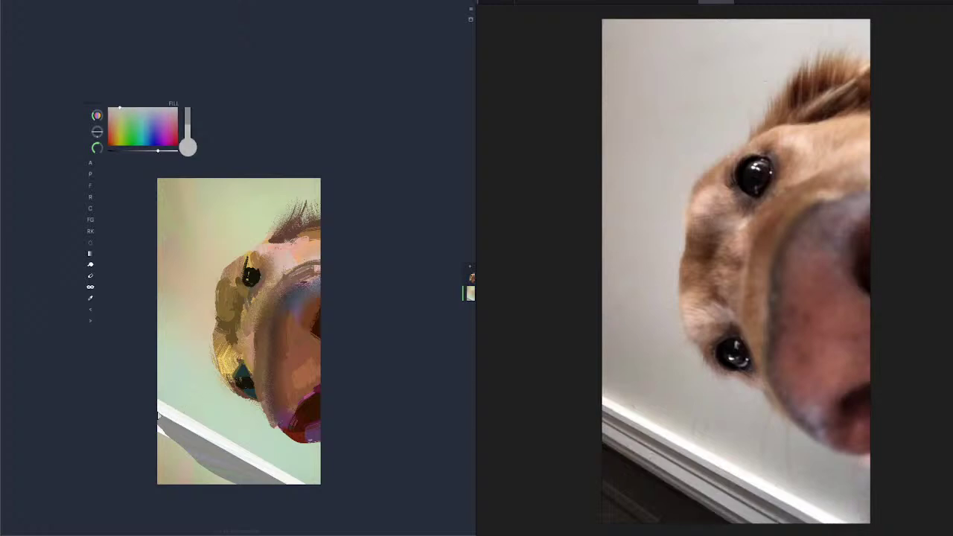
mouse_move(155, 410)
left_mouse_down()
mouse_move(296, 491)
mouse_move(296, 504)
mouse_move(216, 449)
left_mouse_up()
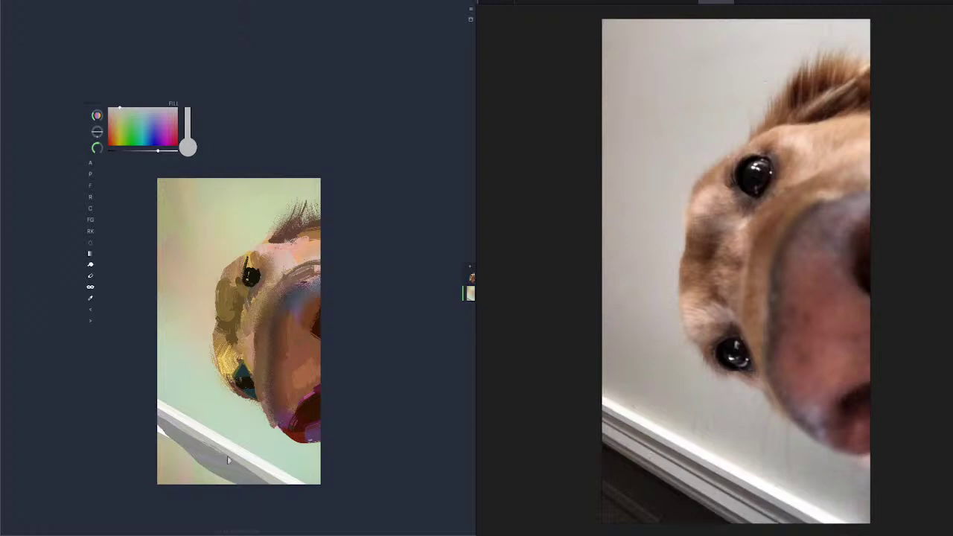
mouse_move(151, 428)
left_mouse_down()
mouse_move(254, 499)
mouse_move(188, 441)
mouse_move(139, 417)
left_mouse_up()
mouse_move(210, 460)
left_mouse_down()
mouse_move(273, 506)
mouse_move(240, 496)
mouse_move(146, 426)
mouse_move(197, 463)
mouse_move(147, 428)
mouse_move(177, 439)
mouse_move(152, 423)
mouse_move(154, 414)
mouse_move(199, 451)
left_mouse_up()
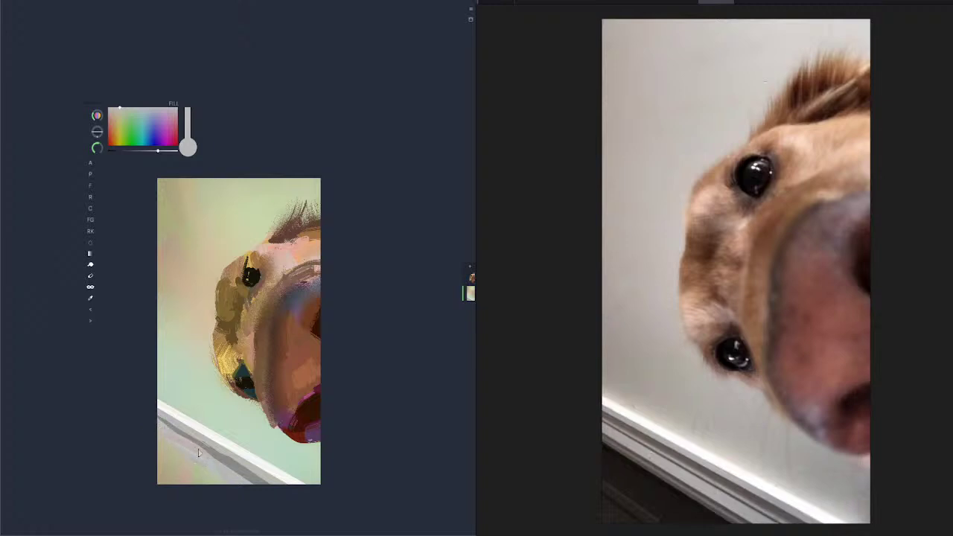
left_click_drag(157, 422, 256, 485)
left_click_drag(171, 430, 266, 491)
mouse_move(215, 458)
left_mouse_down()
mouse_move(259, 495)
mouse_move(248, 482)
left_mouse_up()
Step: Sample greys from the baseboard and add darker and lighter diagonal lines to refine its moulding
left_click(90, 299)
left_click_drag(223, 440, 222, 458)
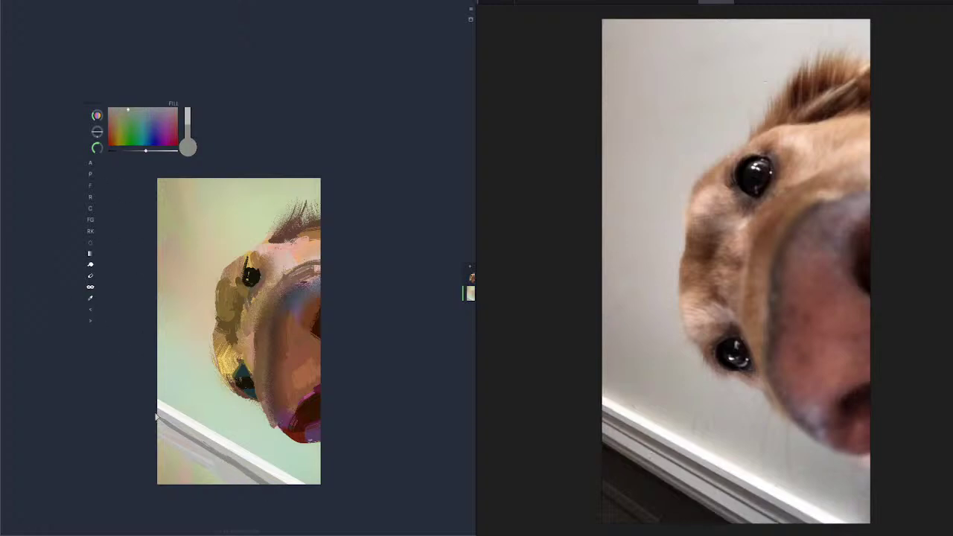
left_click_drag(157, 416, 280, 492)
left_click(91, 299)
mouse_move(208, 436)
left_mouse_down()
mouse_move(216, 456)
mouse_move(191, 445)
mouse_move(267, 490)
left_mouse_up()
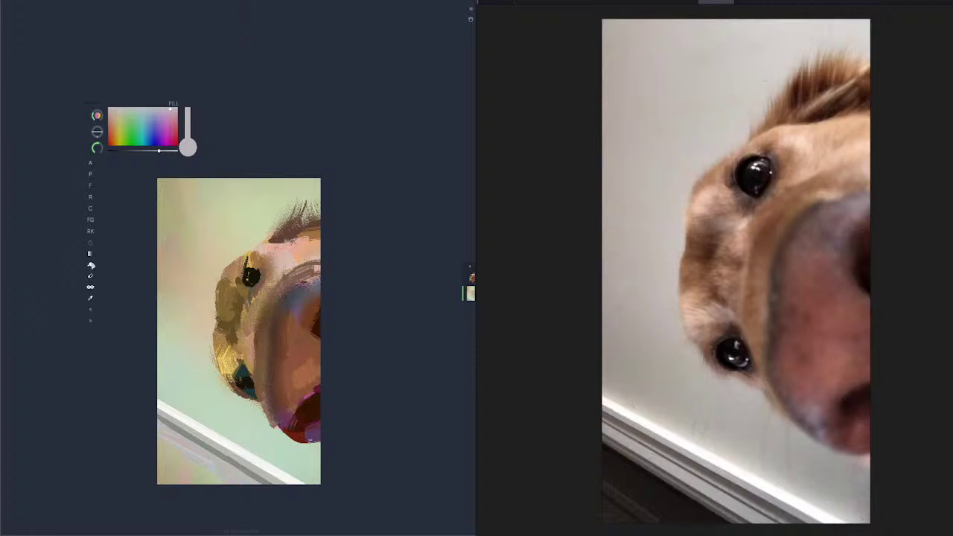
Step: On the dog's layer, sample near-black and use the Pencil to darken and round both eyes and deepen the lower nostril
left_click(91, 175)
left_click(91, 174)
left_click(471, 278)
left_click(91, 299)
mouse_move(242, 266)
left_mouse_down()
mouse_move(259, 261)
mouse_move(250, 282)
mouse_move(255, 268)
left_mouse_up()
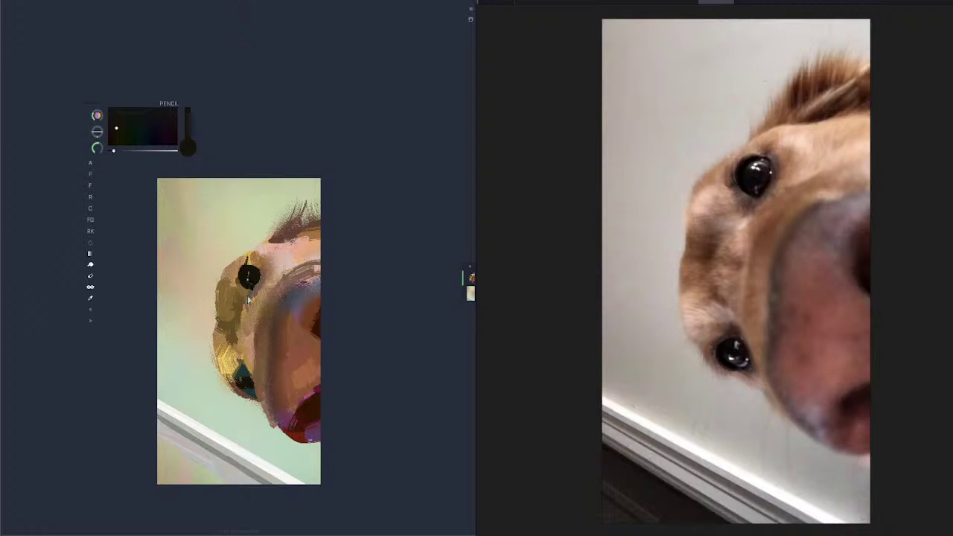
left_click_drag(245, 383, 242, 388)
Step: Sample the olive brown between the eyes and paint darker fur patches there with the Pencil
left_click(91, 299)
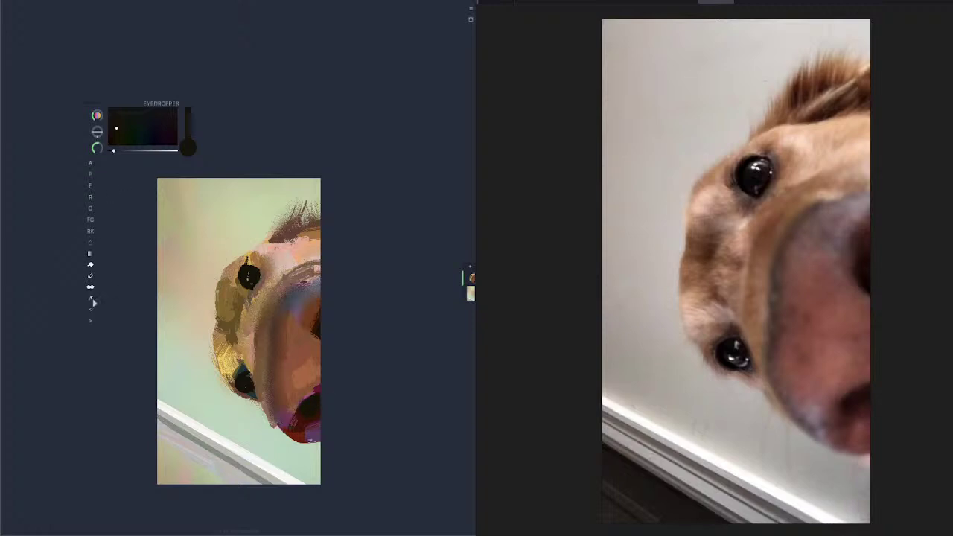
left_click(234, 306)
left_click_drag(224, 316, 223, 310)
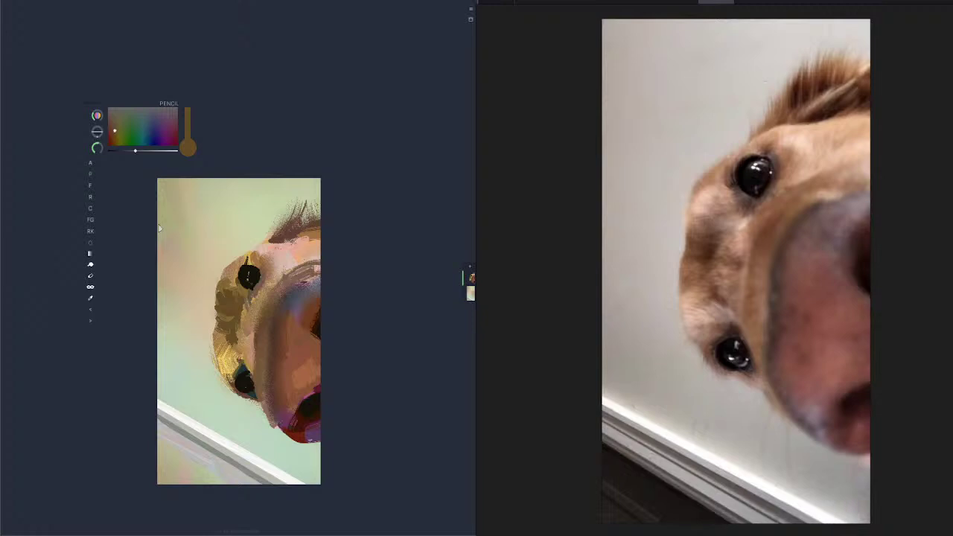
Step: Try the solid square texture on the Pencil with broad olive-brown strokes over the dog's head, and undo the strokes
left_click(90, 173)
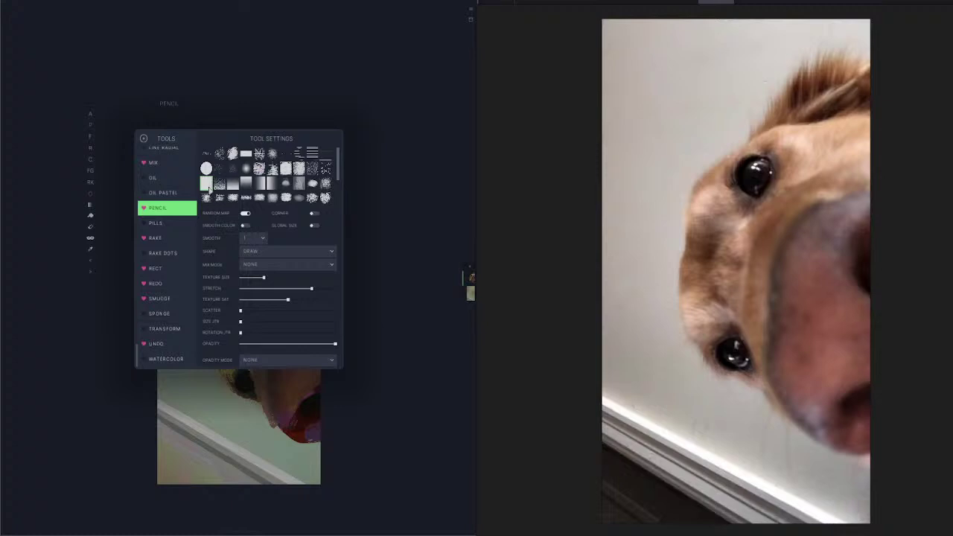
left_click(208, 189)
mouse_move(199, 239)
left_mouse_down()
mouse_move(226, 295)
mouse_move(244, 292)
left_mouse_up()
mouse_move(216, 219)
left_mouse_down()
mouse_move(239, 250)
mouse_move(173, 223)
mouse_move(224, 350)
mouse_move(264, 394)
left_mouse_up()
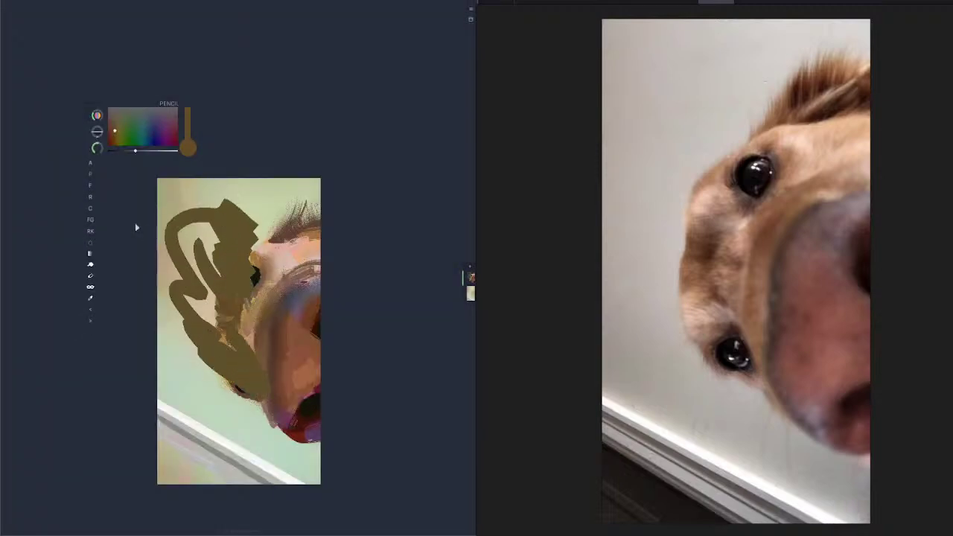
left_click(90, 309)
Step: Change the Pencil's texture to the faint one beside the solid circle and close its settings
left_click(93, 164)
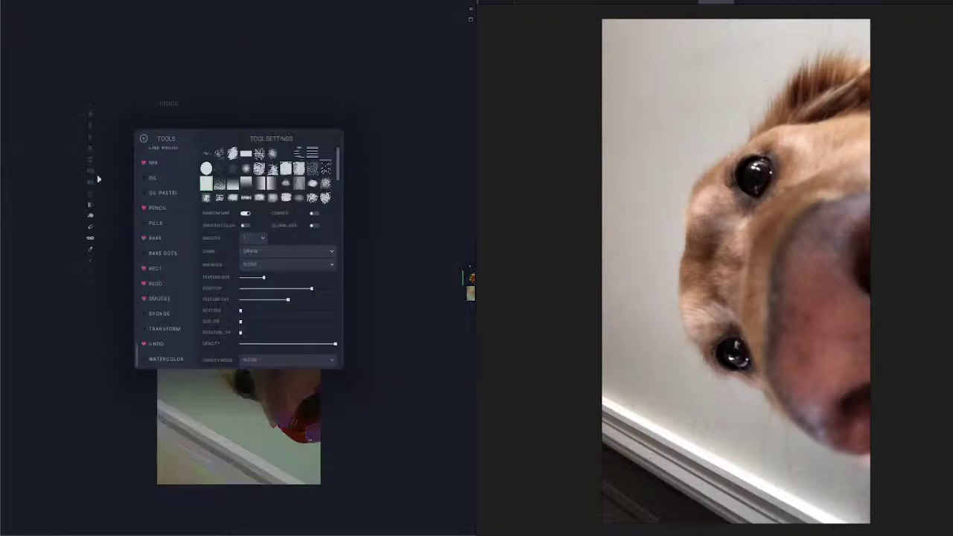
left_click(221, 171)
key("Escape")
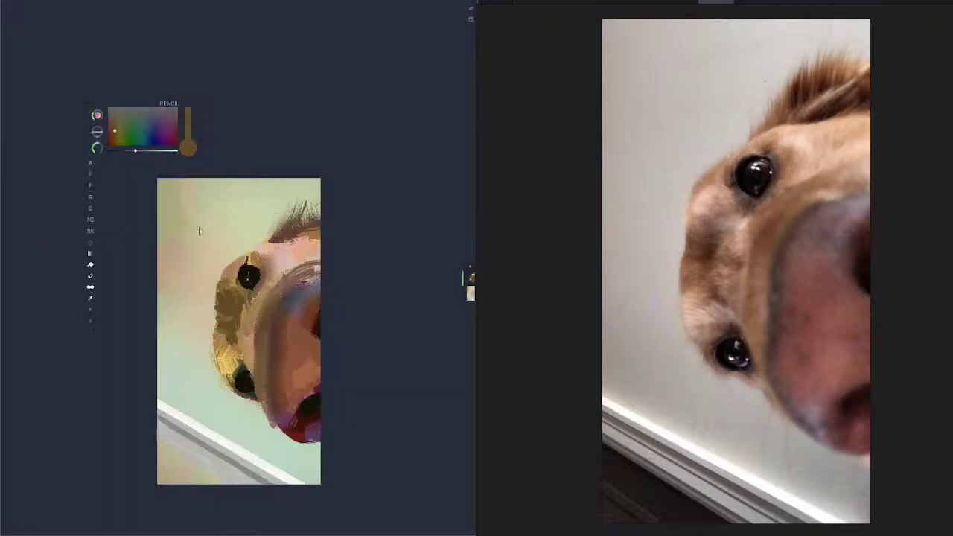
Step: Try loose Pencil strokes over the wall around the dog's head and an erasing pass along the head's outer edge, and undo both
mouse_move(199, 228)
left_mouse_down()
mouse_move(259, 255)
mouse_move(237, 201)
mouse_move(277, 218)
mouse_move(225, 305)
mouse_move(178, 269)
mouse_move(202, 372)
mouse_move(178, 294)
mouse_move(210, 320)
left_mouse_up()
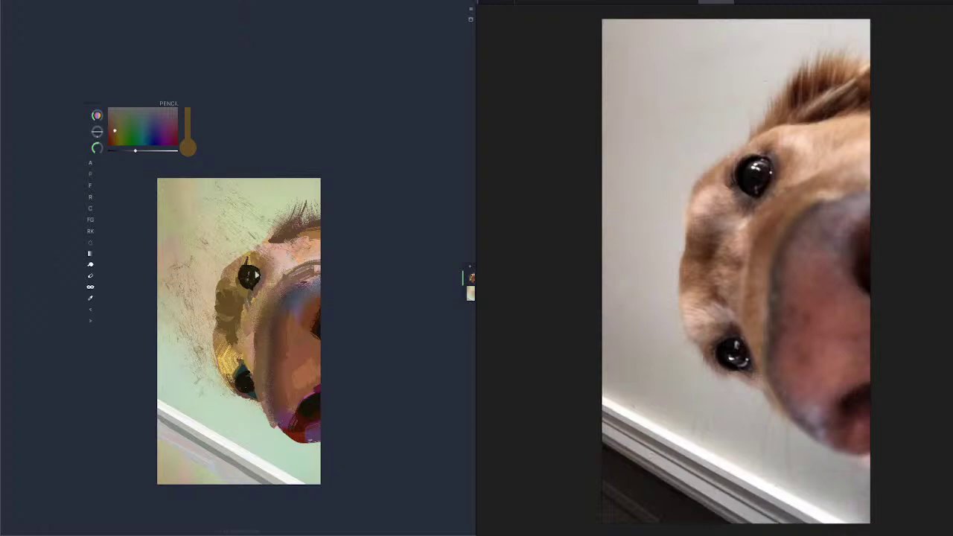
left_click(90, 309)
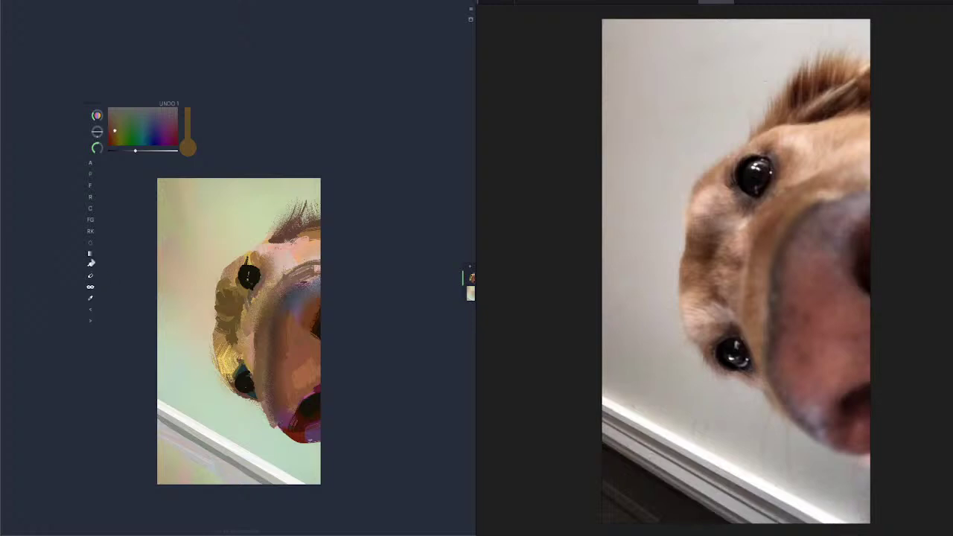
left_click(90, 276)
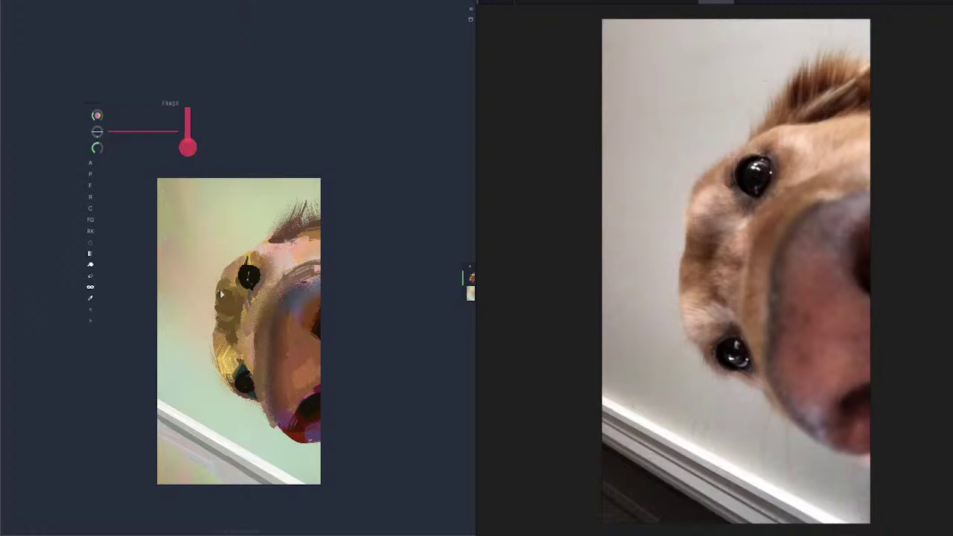
left_click_drag(218, 319, 216, 284)
left_click(89, 311)
Step: Paint olive brown along the muzzle's lower edge with the Pencil, changing its texture to the one directly after the current faint texture
left_click(94, 173)
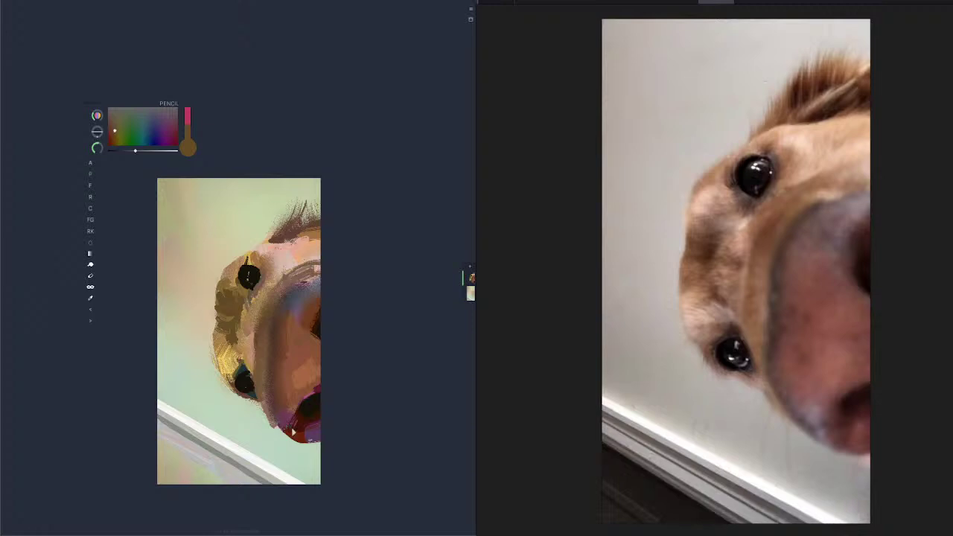
left_click_drag(266, 407, 273, 413)
left_click(470, 292)
left_click(91, 174)
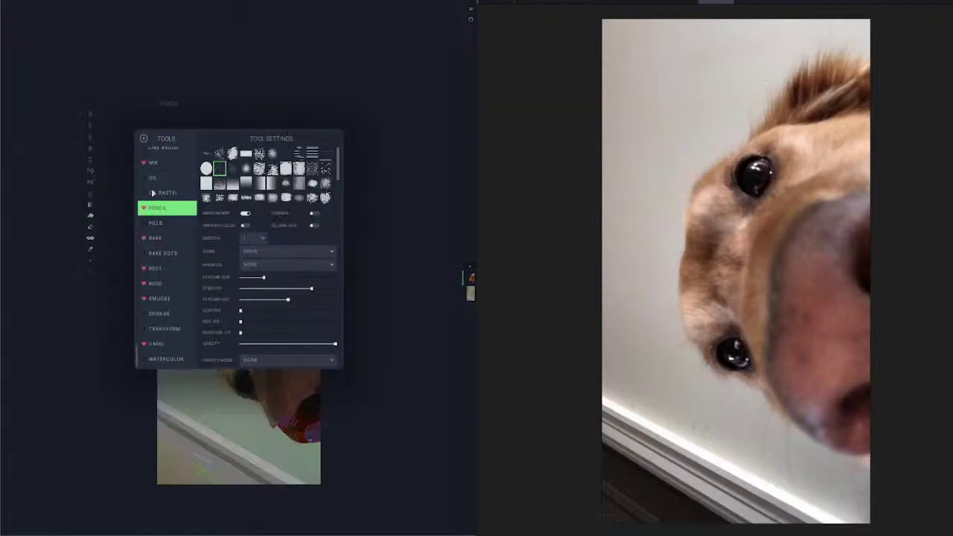
left_click(231, 169)
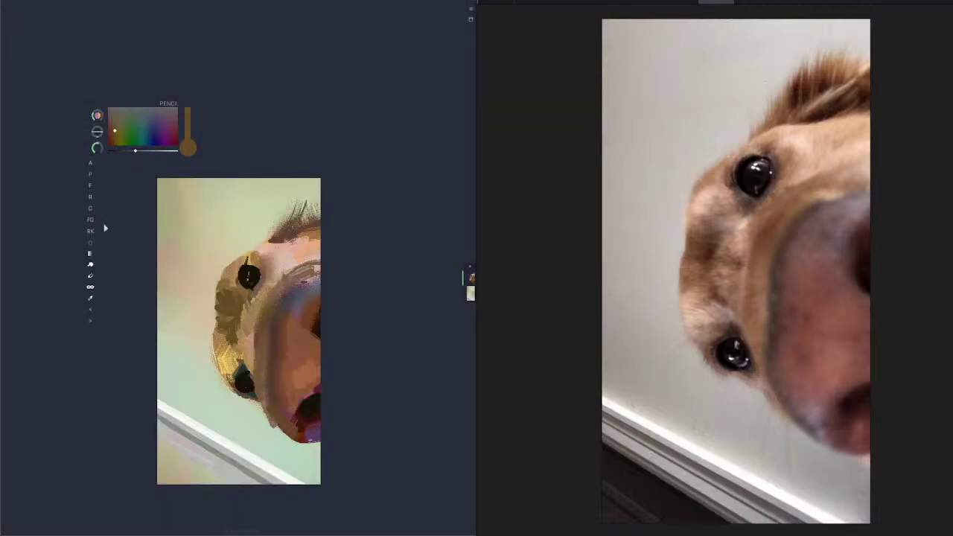
mouse_move(289, 421)
left_mouse_down()
mouse_move(286, 435)
mouse_move(273, 422)
mouse_move(291, 439)
mouse_move(260, 407)
left_mouse_up()
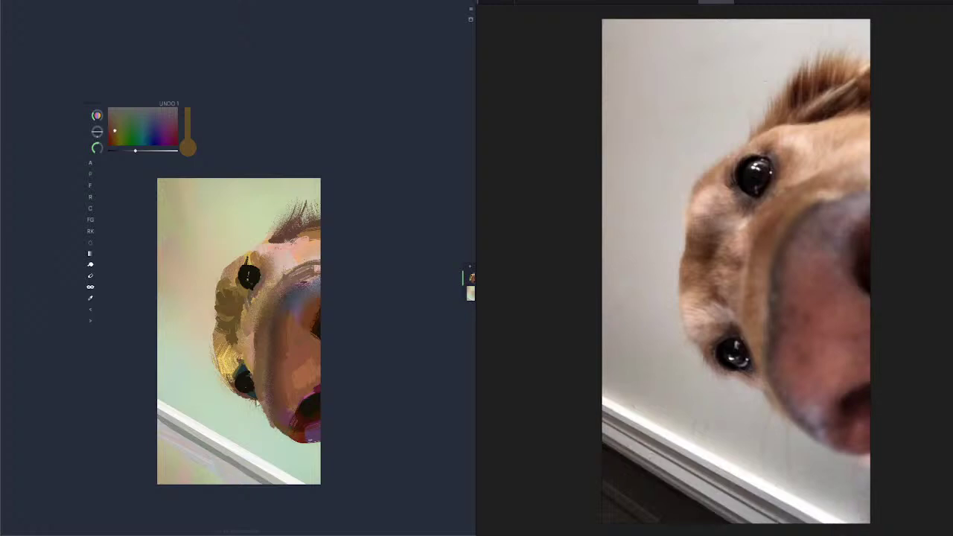
Step: Pick a dark grey-teal and a dark muted purple and paint the shadowed rim around the dog's nose with the Pencil
left_click(150, 150)
left_click_drag(148, 137, 142, 119)
left_click(128, 151)
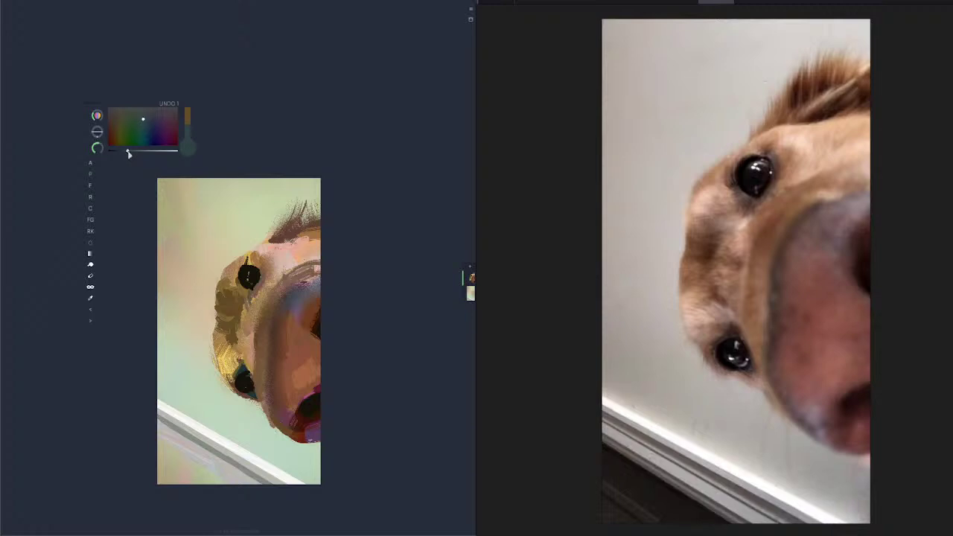
left_click_drag(274, 416, 268, 403)
left_click(158, 117)
left_click_drag(273, 414, 287, 435)
left_click_drag(294, 292, 277, 311)
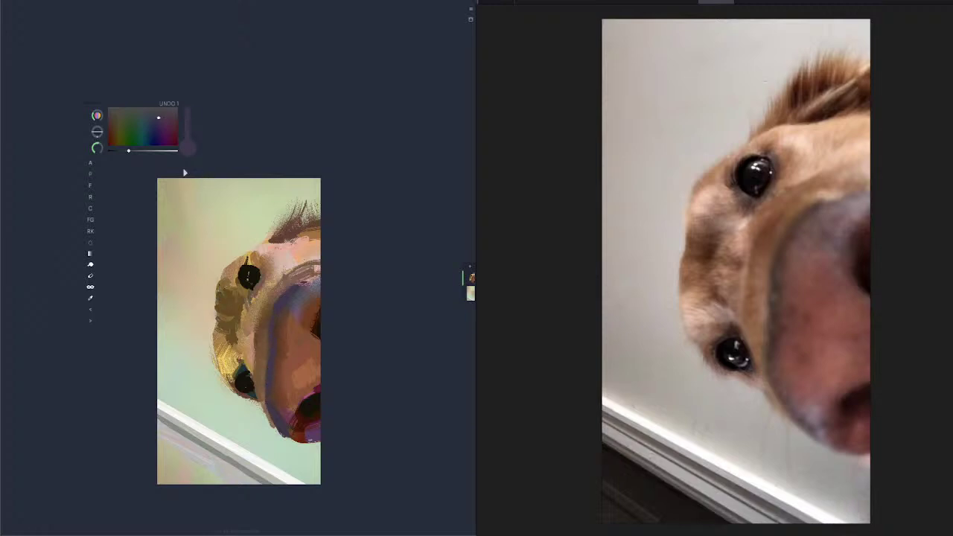
Step: Sample the reddish brown of the dog's ear and paint over the ear's base with the Pencil
left_click(90, 298)
left_click(277, 227)
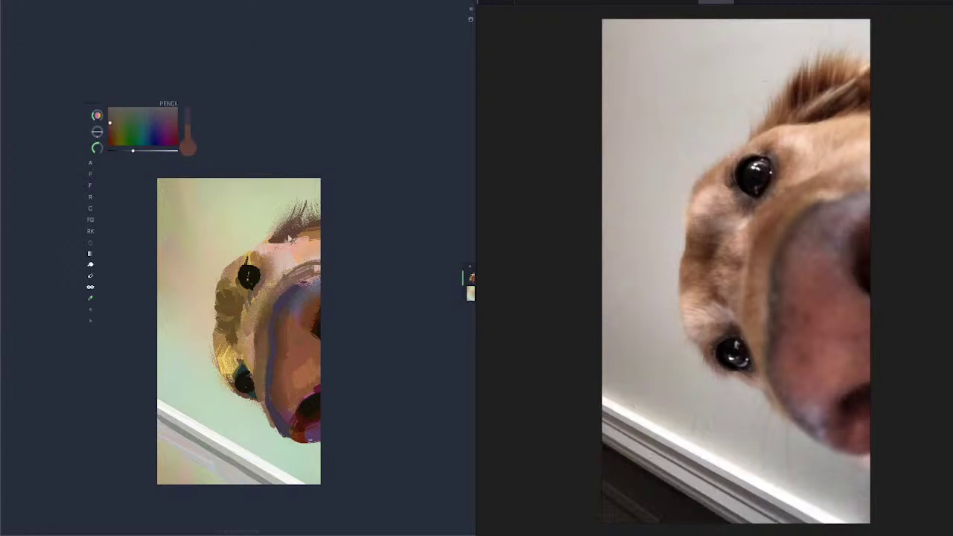
left_click_drag(302, 239, 318, 228)
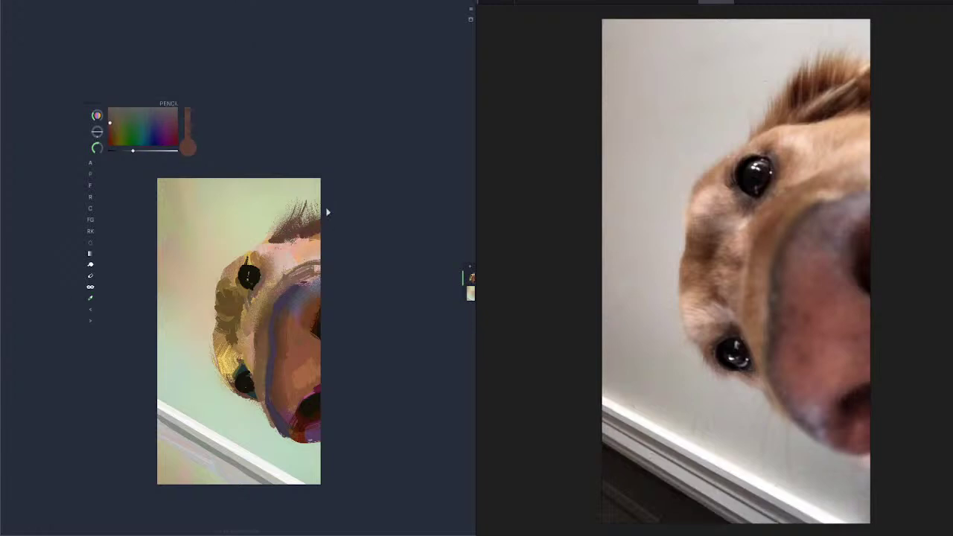